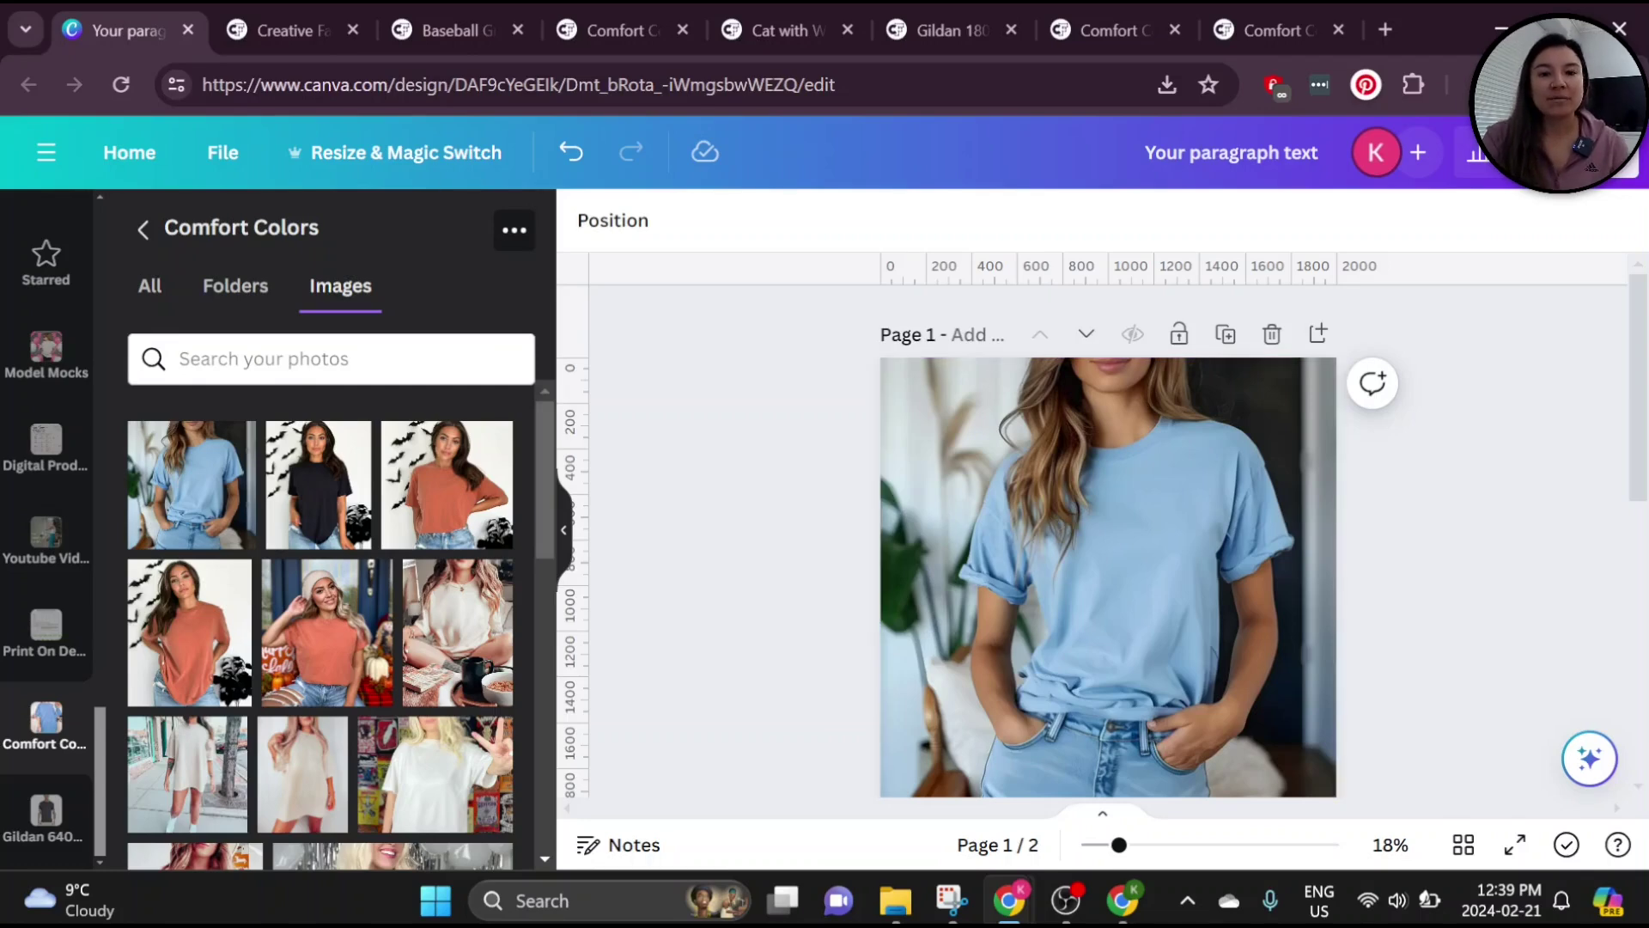
- Search Creative Fabrica for 'comfort colors mockup' and browse the 5222 Comfort Colors T-shirt mockups
left_click(313, 26)
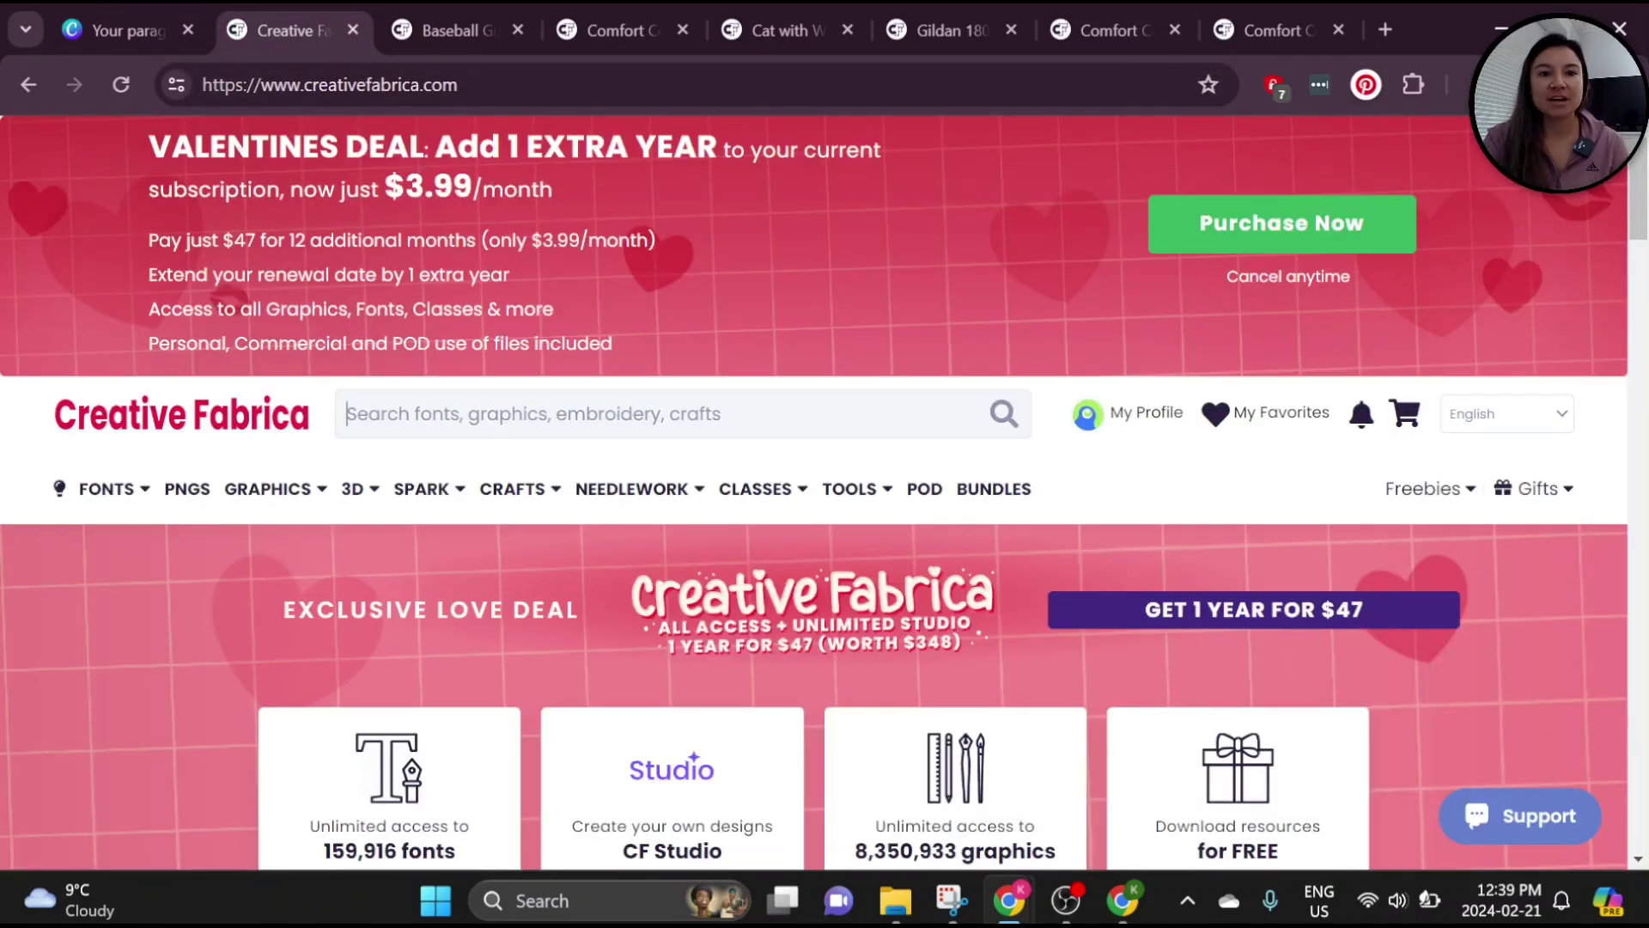
type("comfort co")
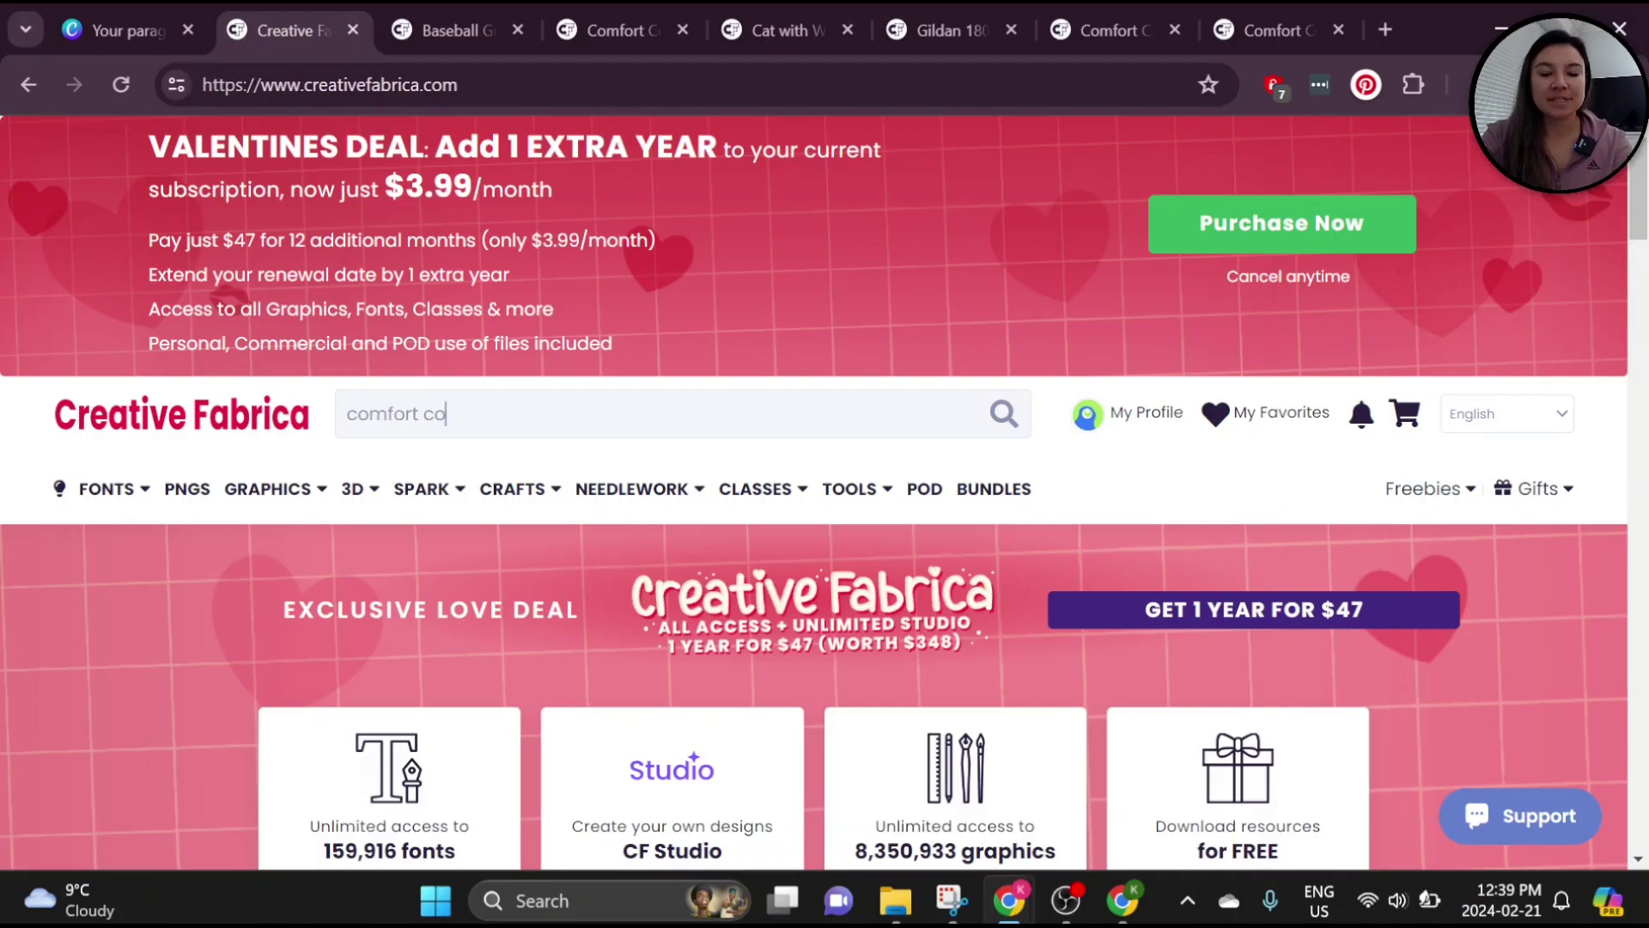
type("lors mock")
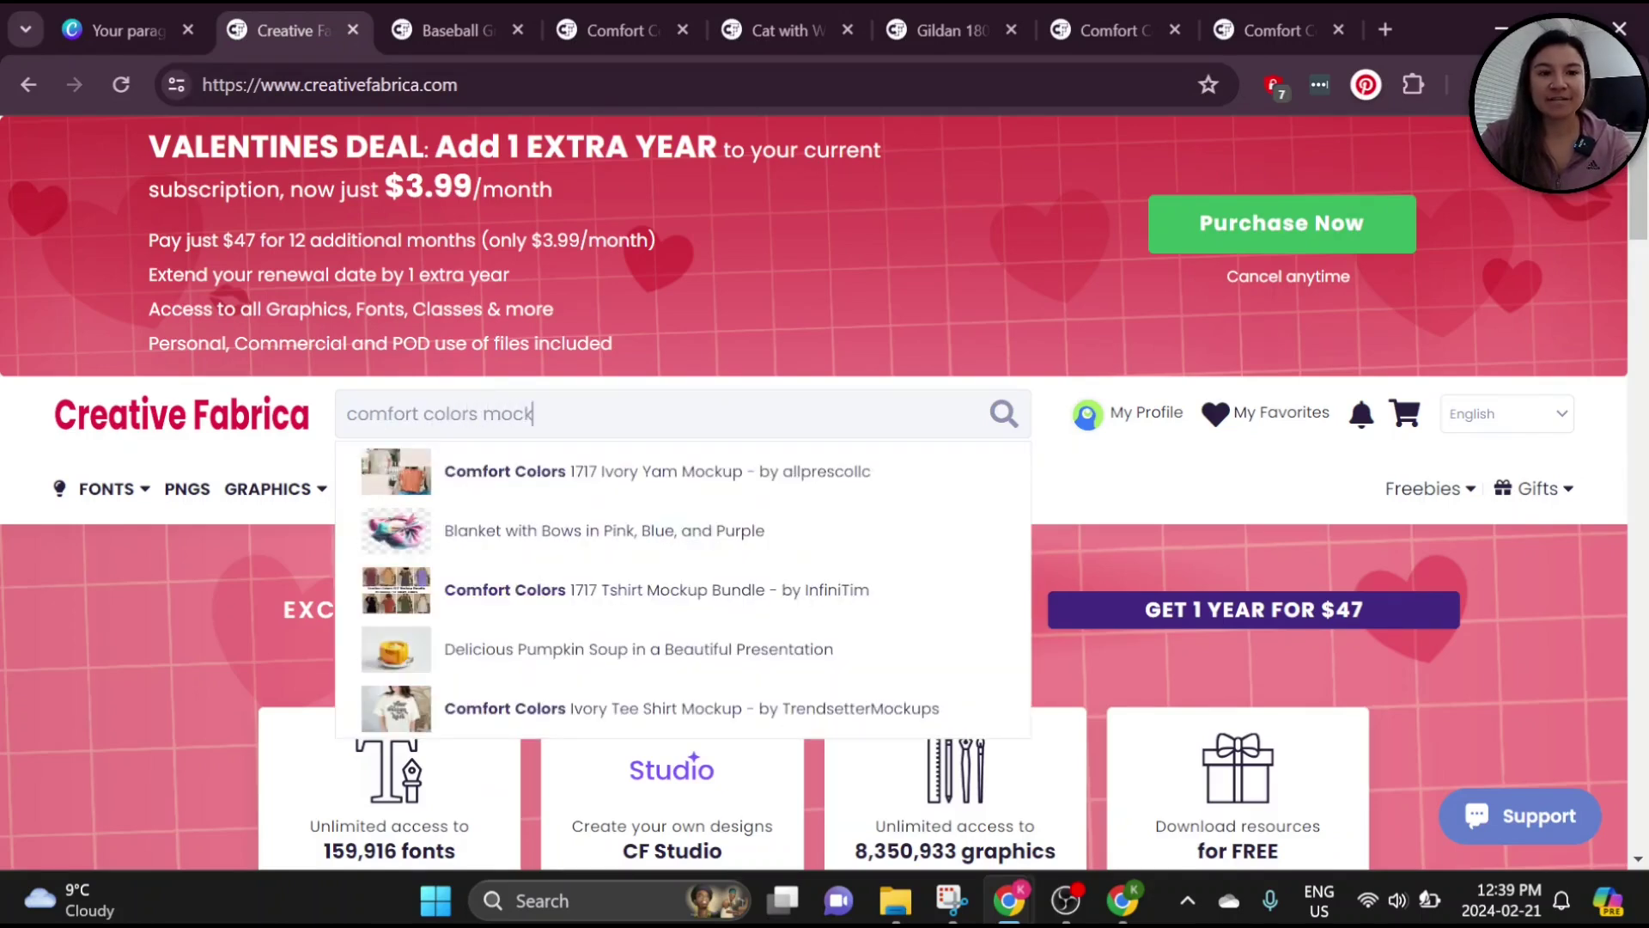
type("up")
key("Return")
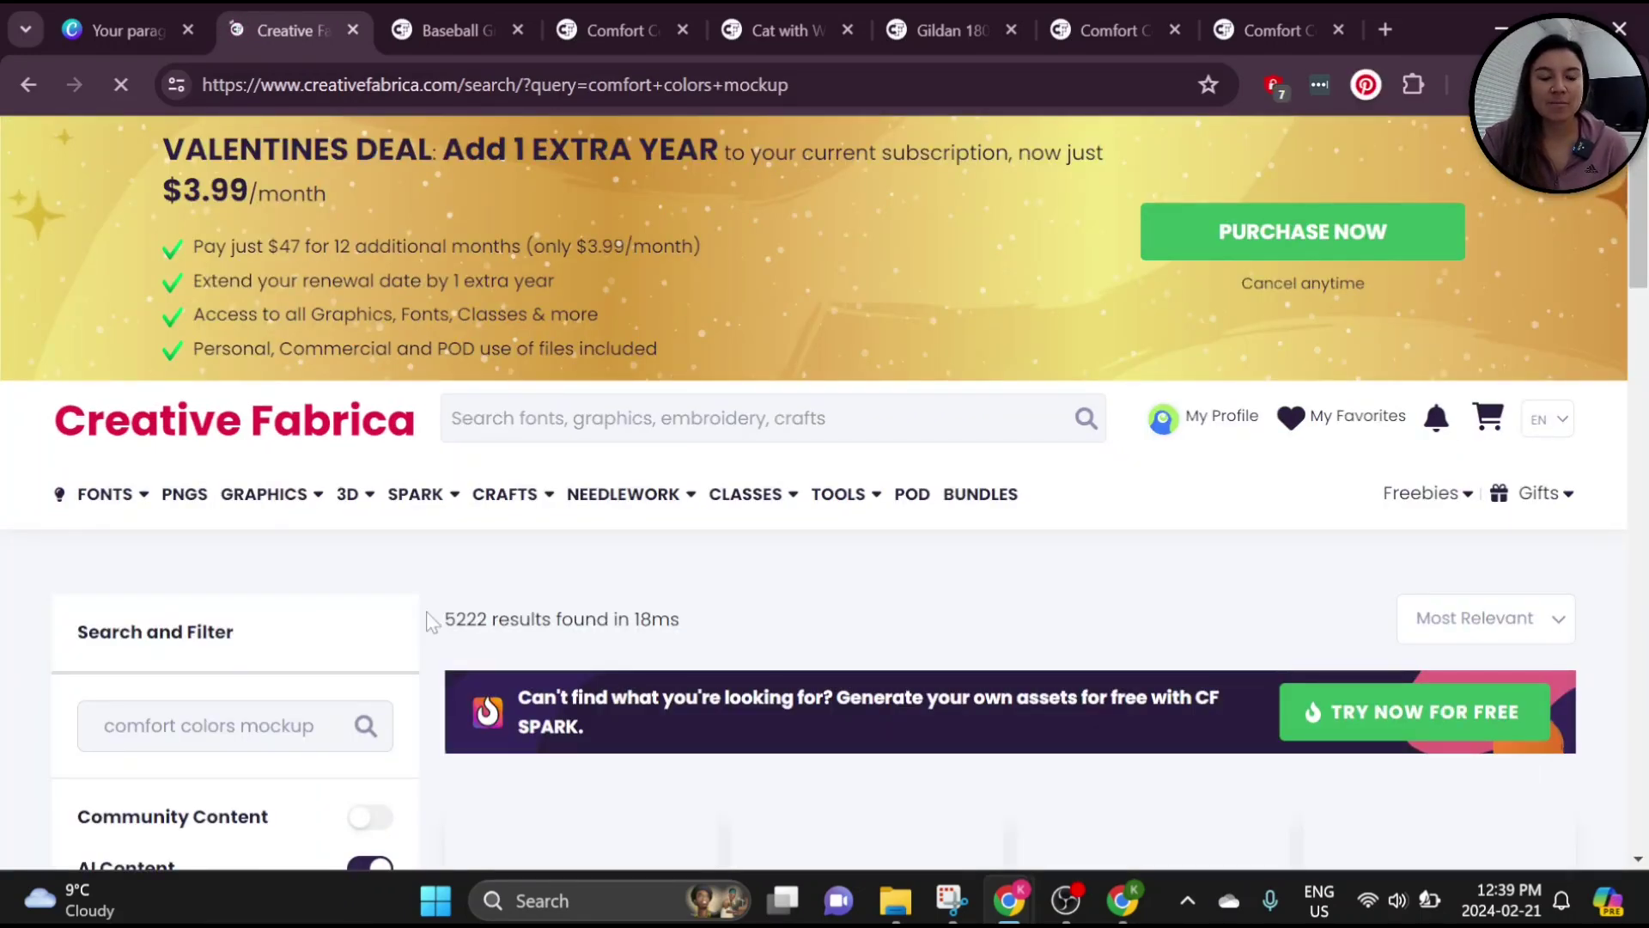
scroll(426, 611, "down", 5)
scroll(426, 611, "down", 3)
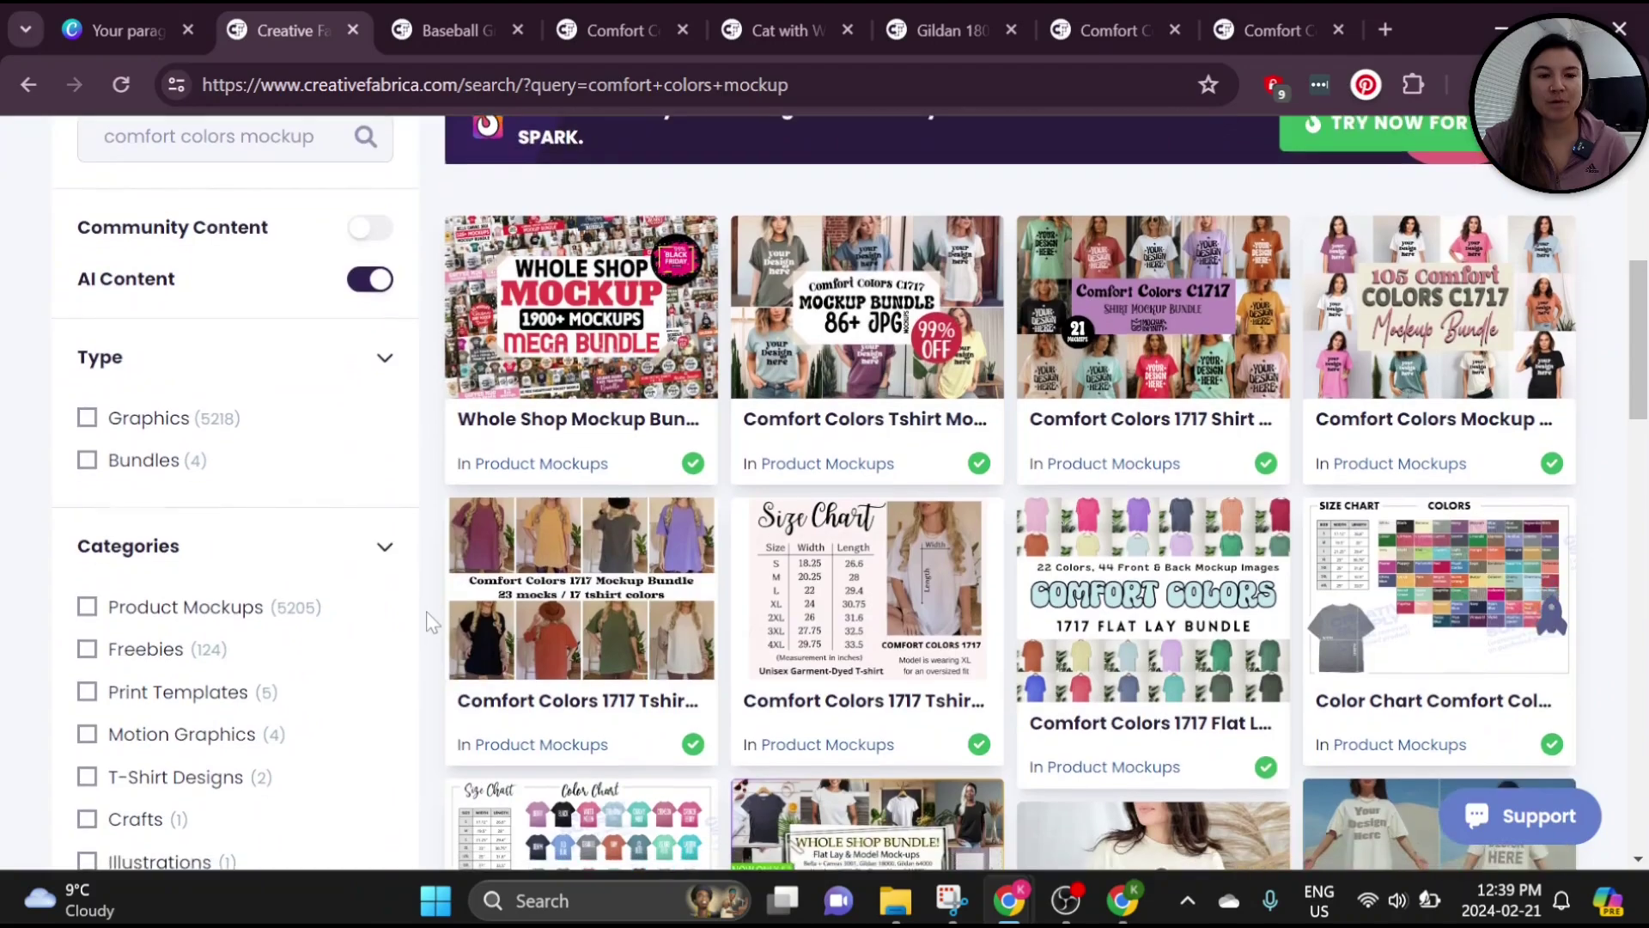
scroll(426, 611, "down", 5)
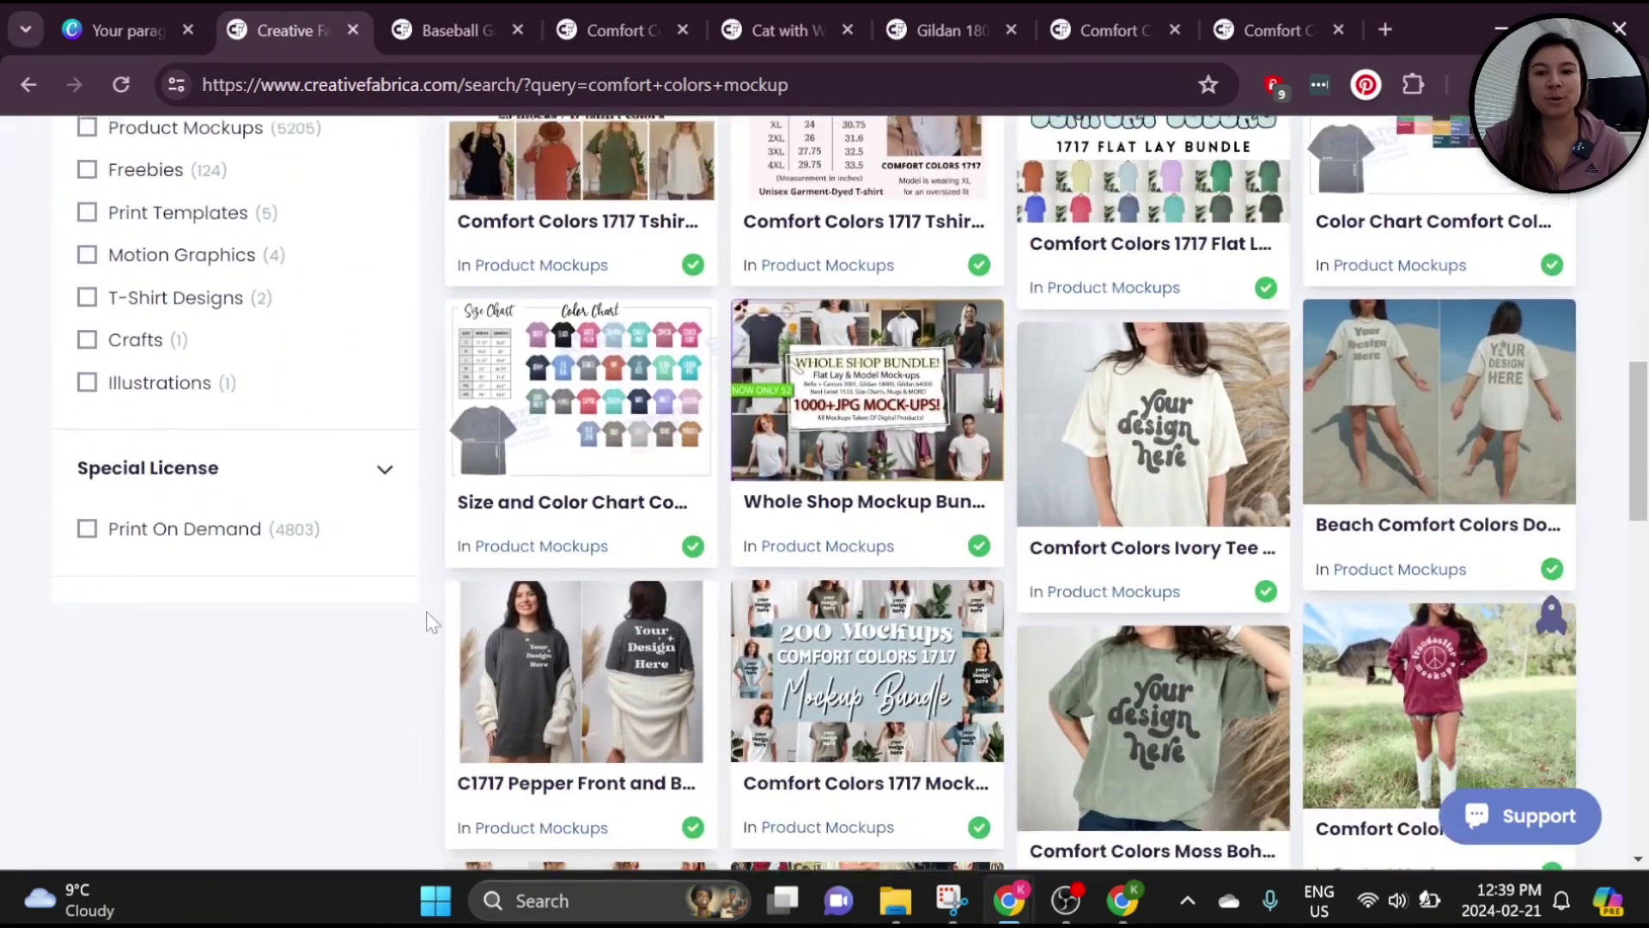
scroll(426, 610, "down", 1)
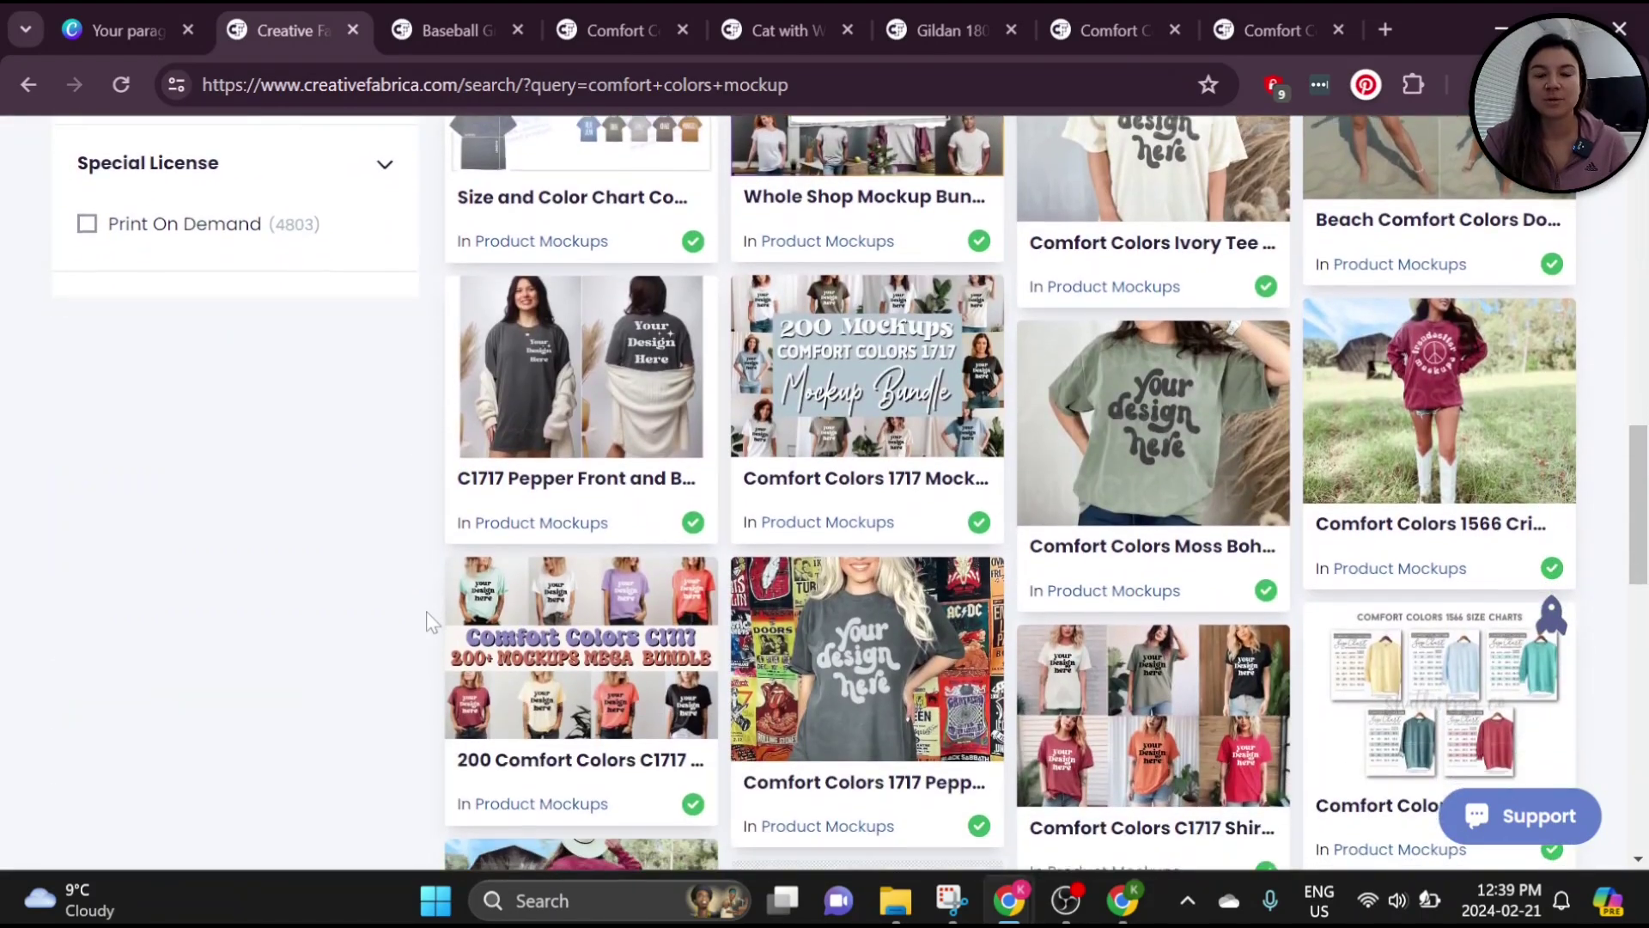
key("Home")
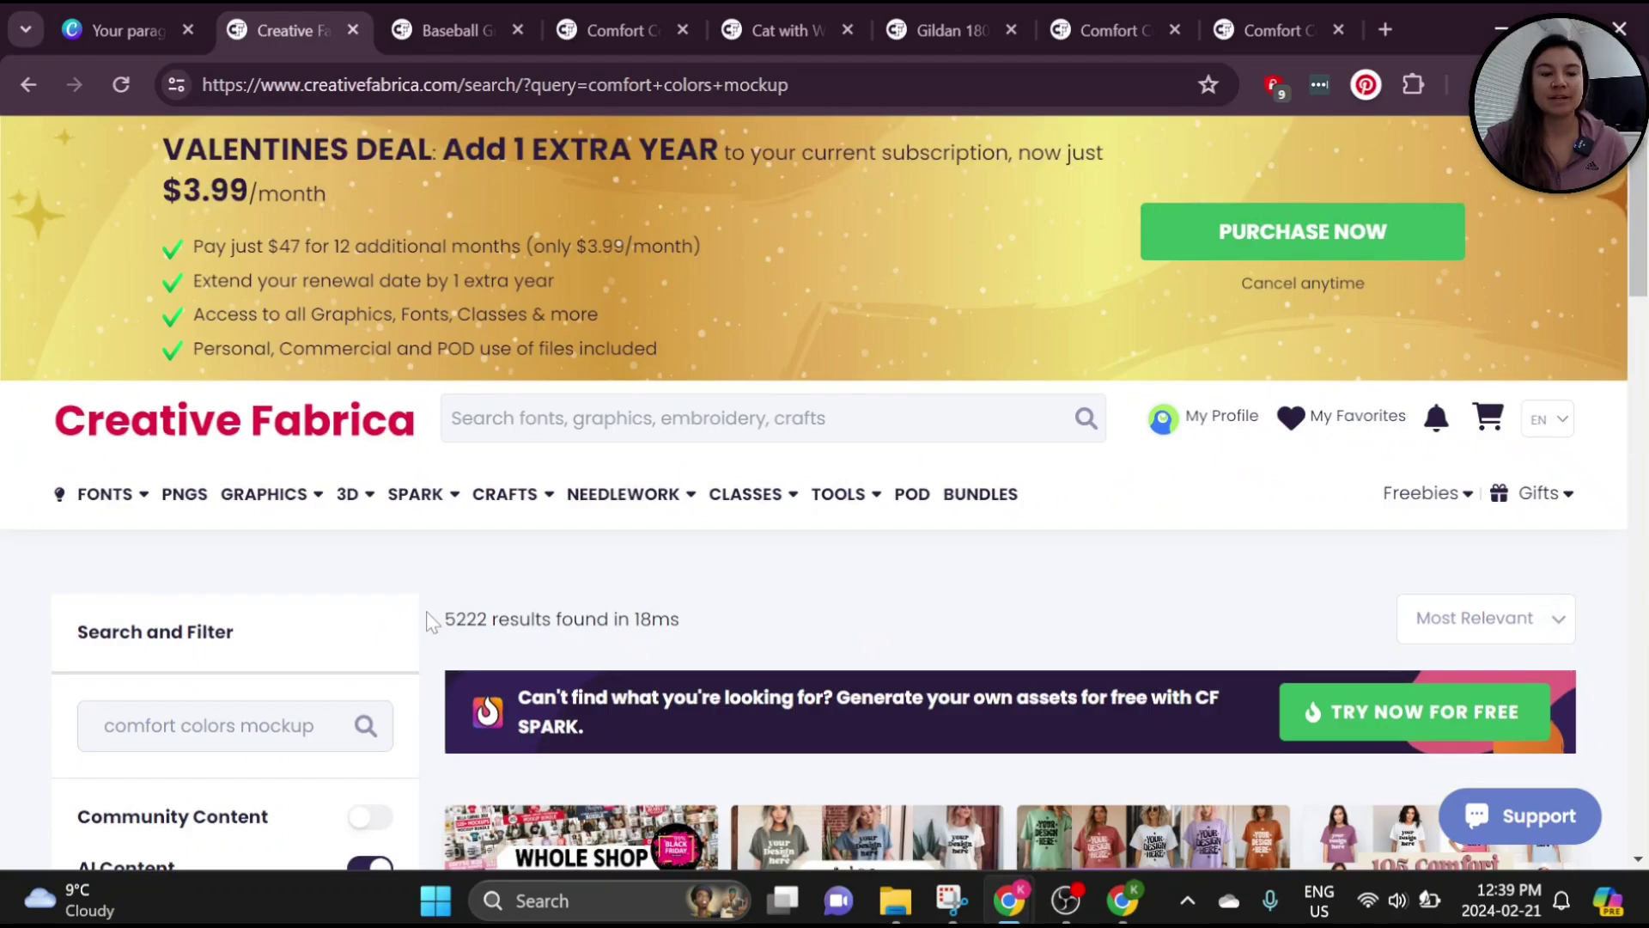
scroll(434, 652, "down", 12)
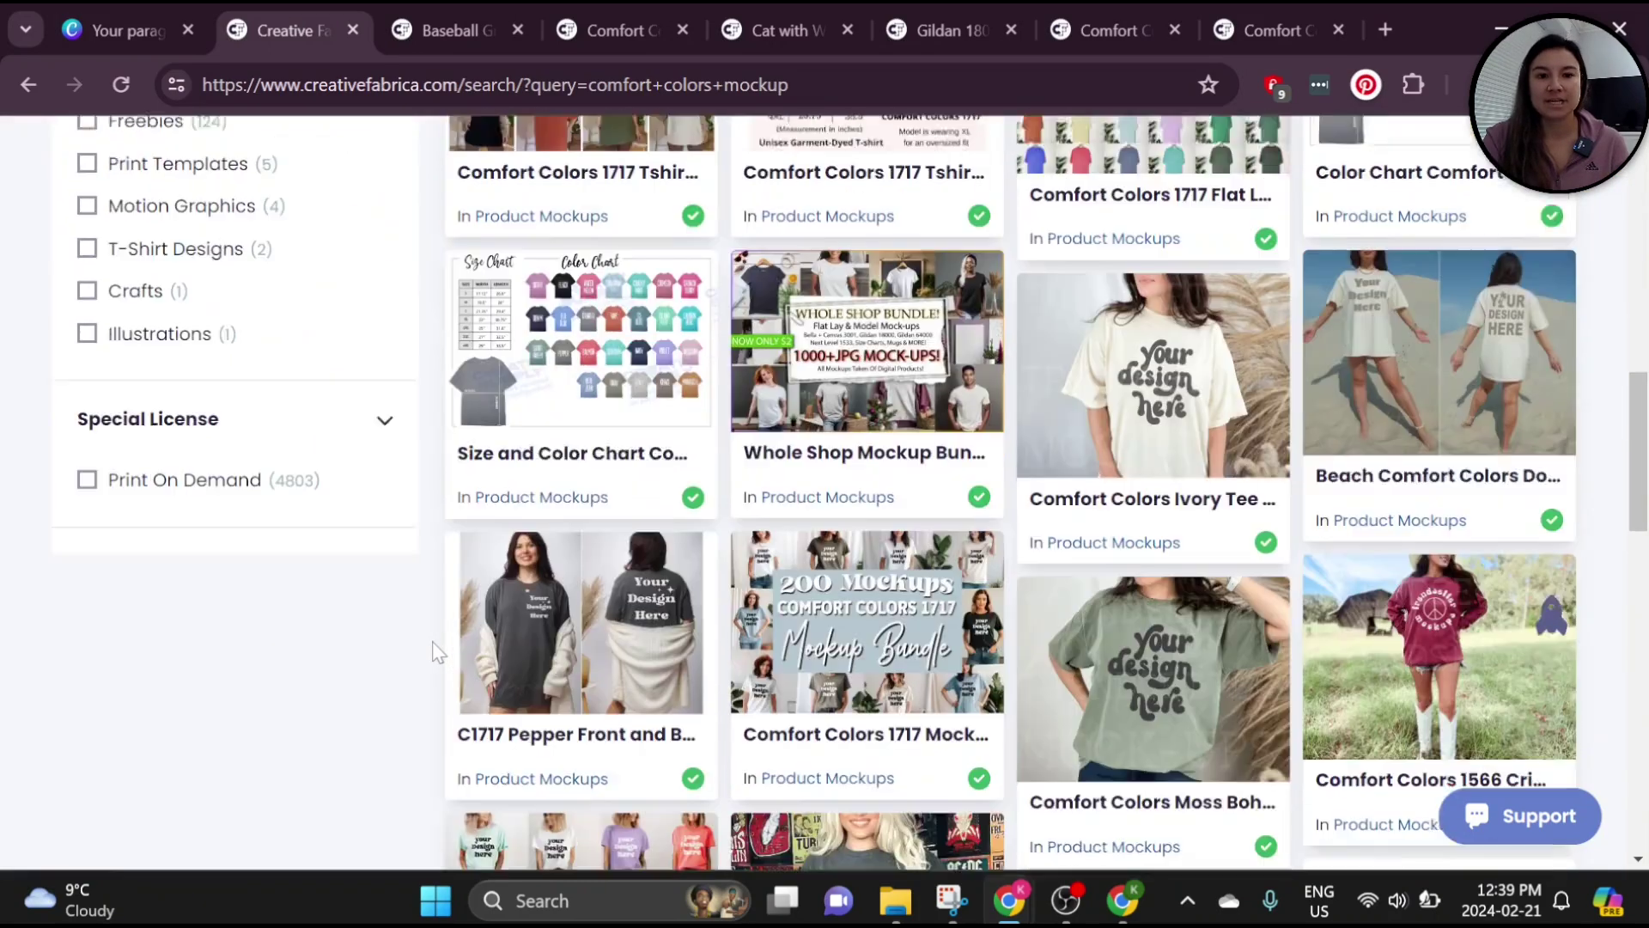
scroll(434, 652, "down", 1)
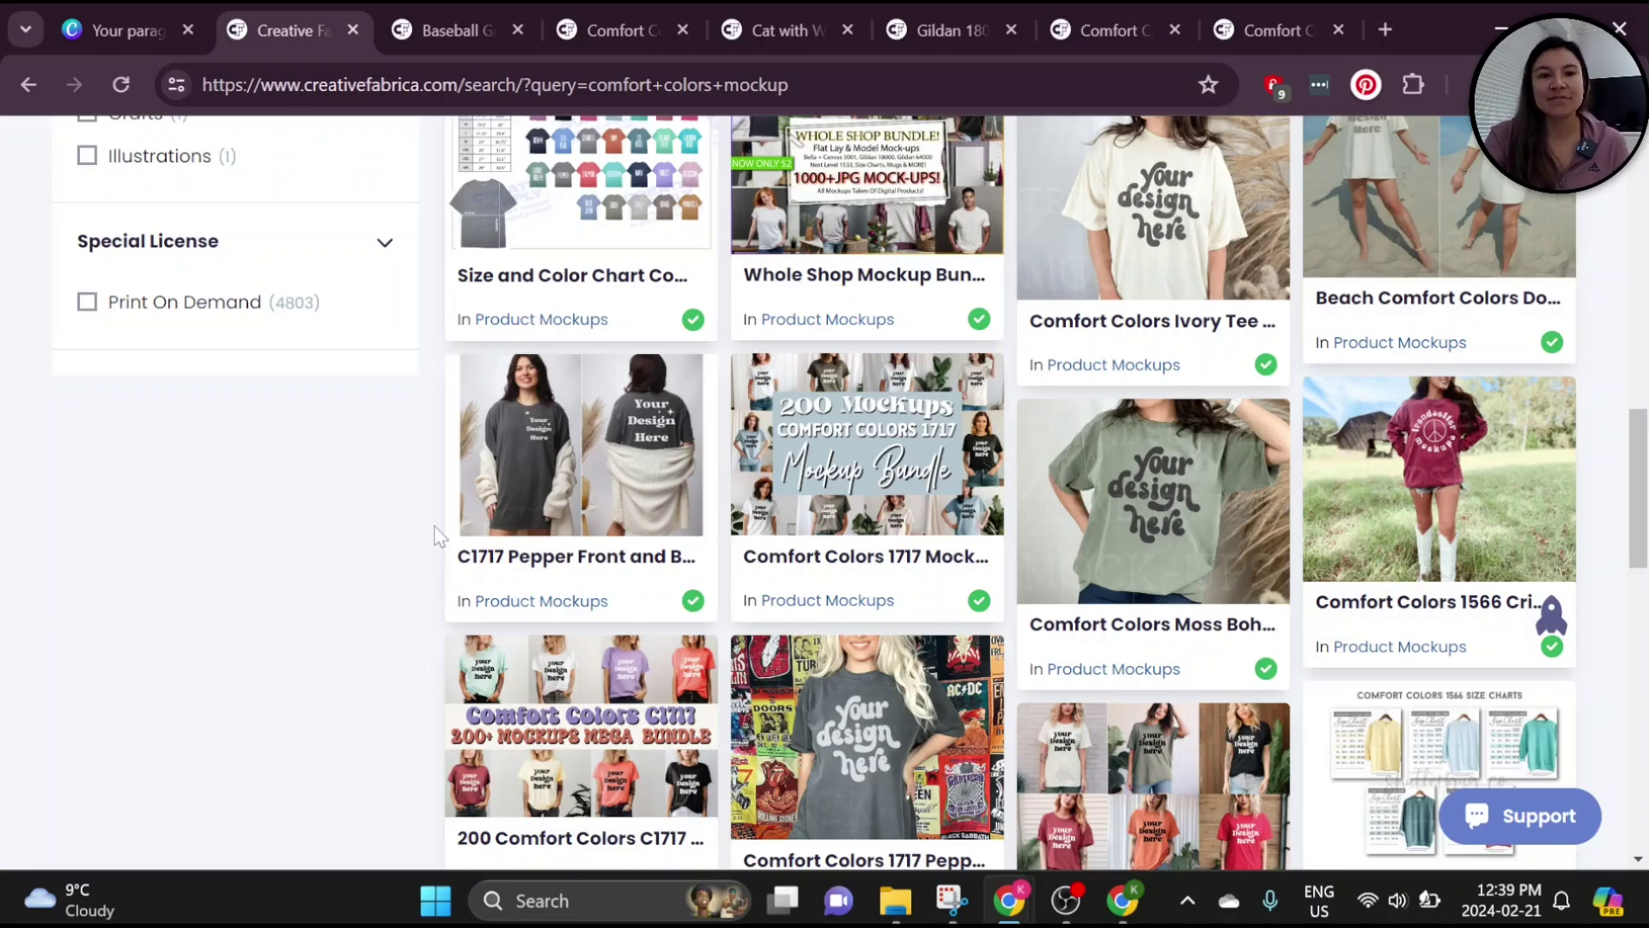
scroll(439, 537, "down", 1)
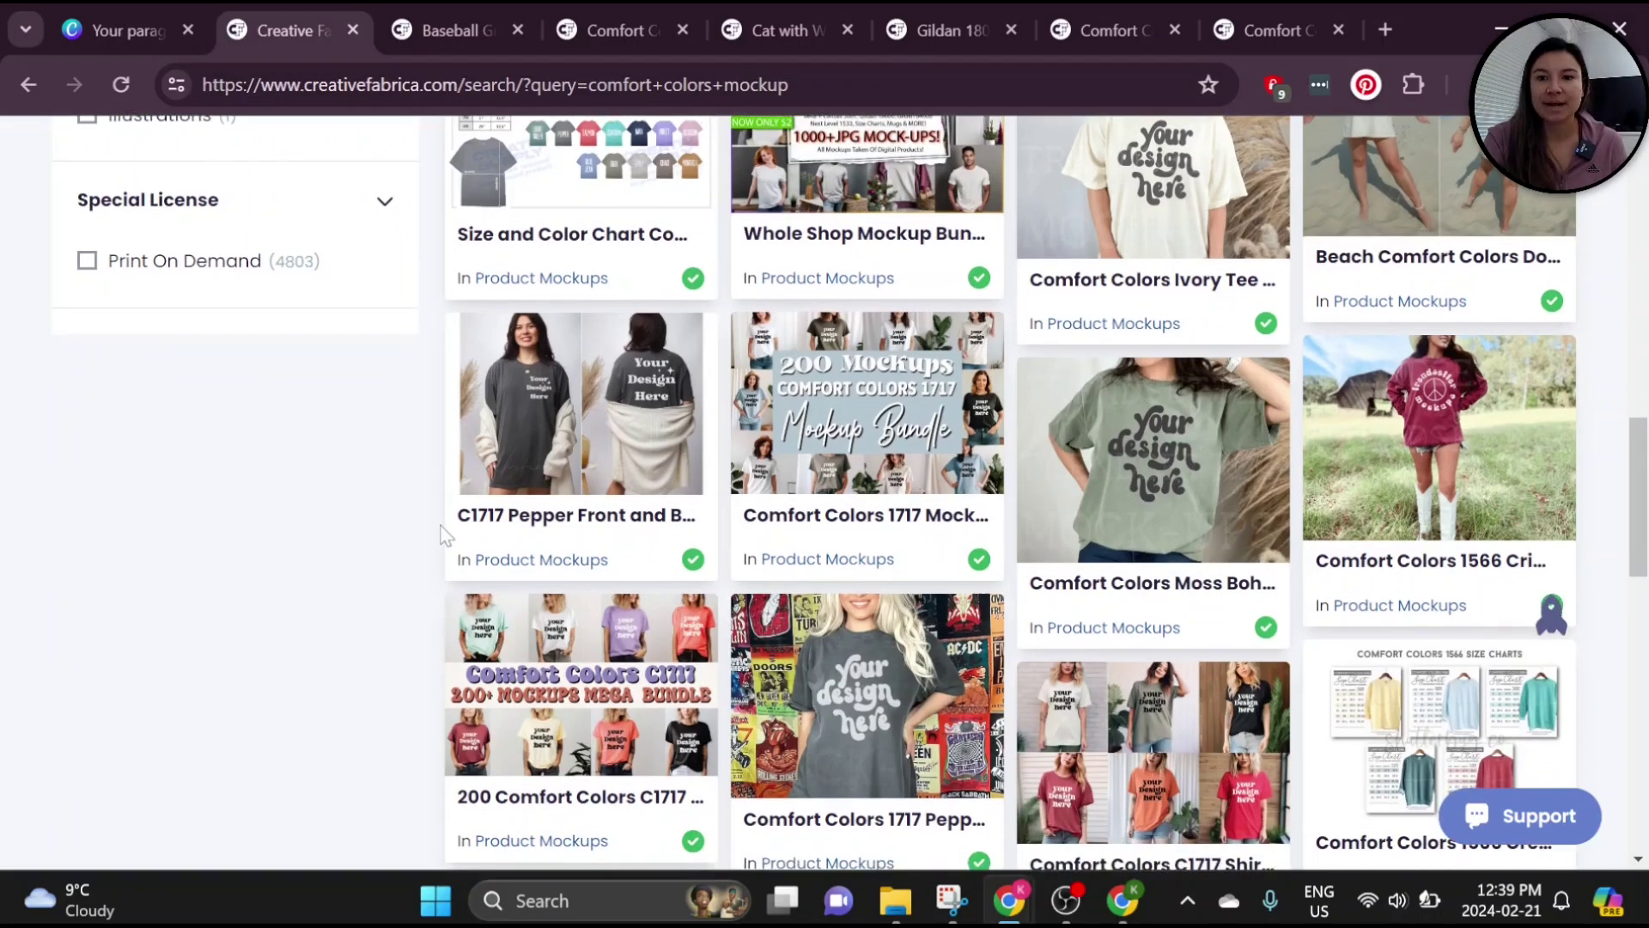
scroll(443, 535, "up", 15)
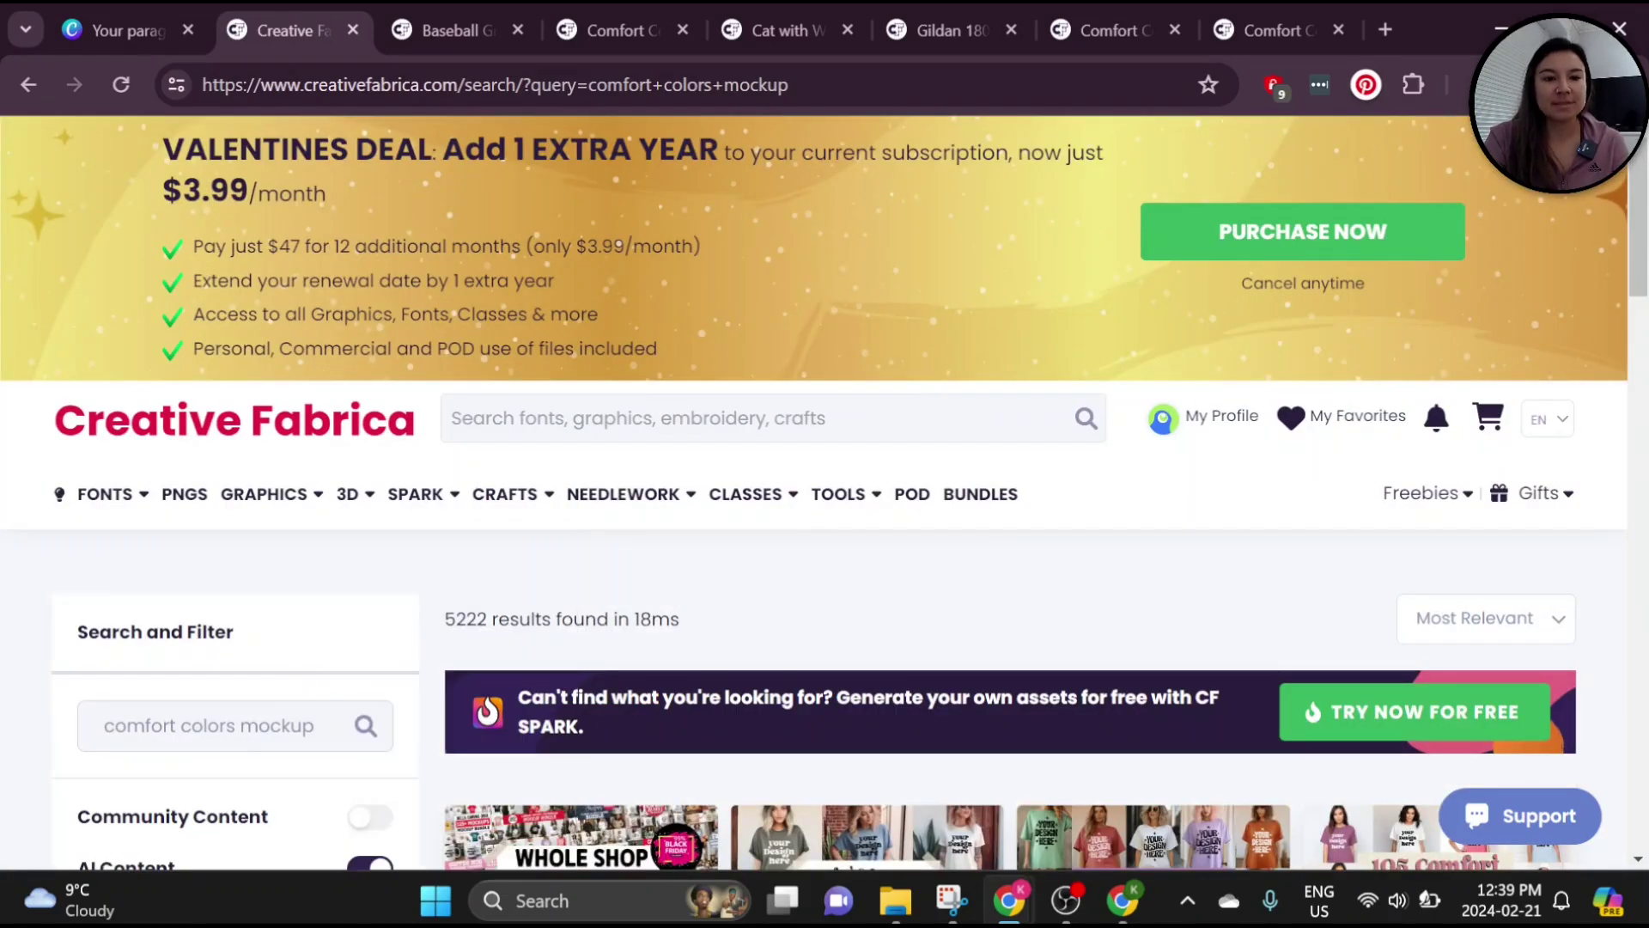
- Search Creative Fabrica for 'college', limit results to Fonts, and open the Baseball Grunge font page
left_click_drag(316, 726, 104, 726)
key("BackSpace")
type("coll")
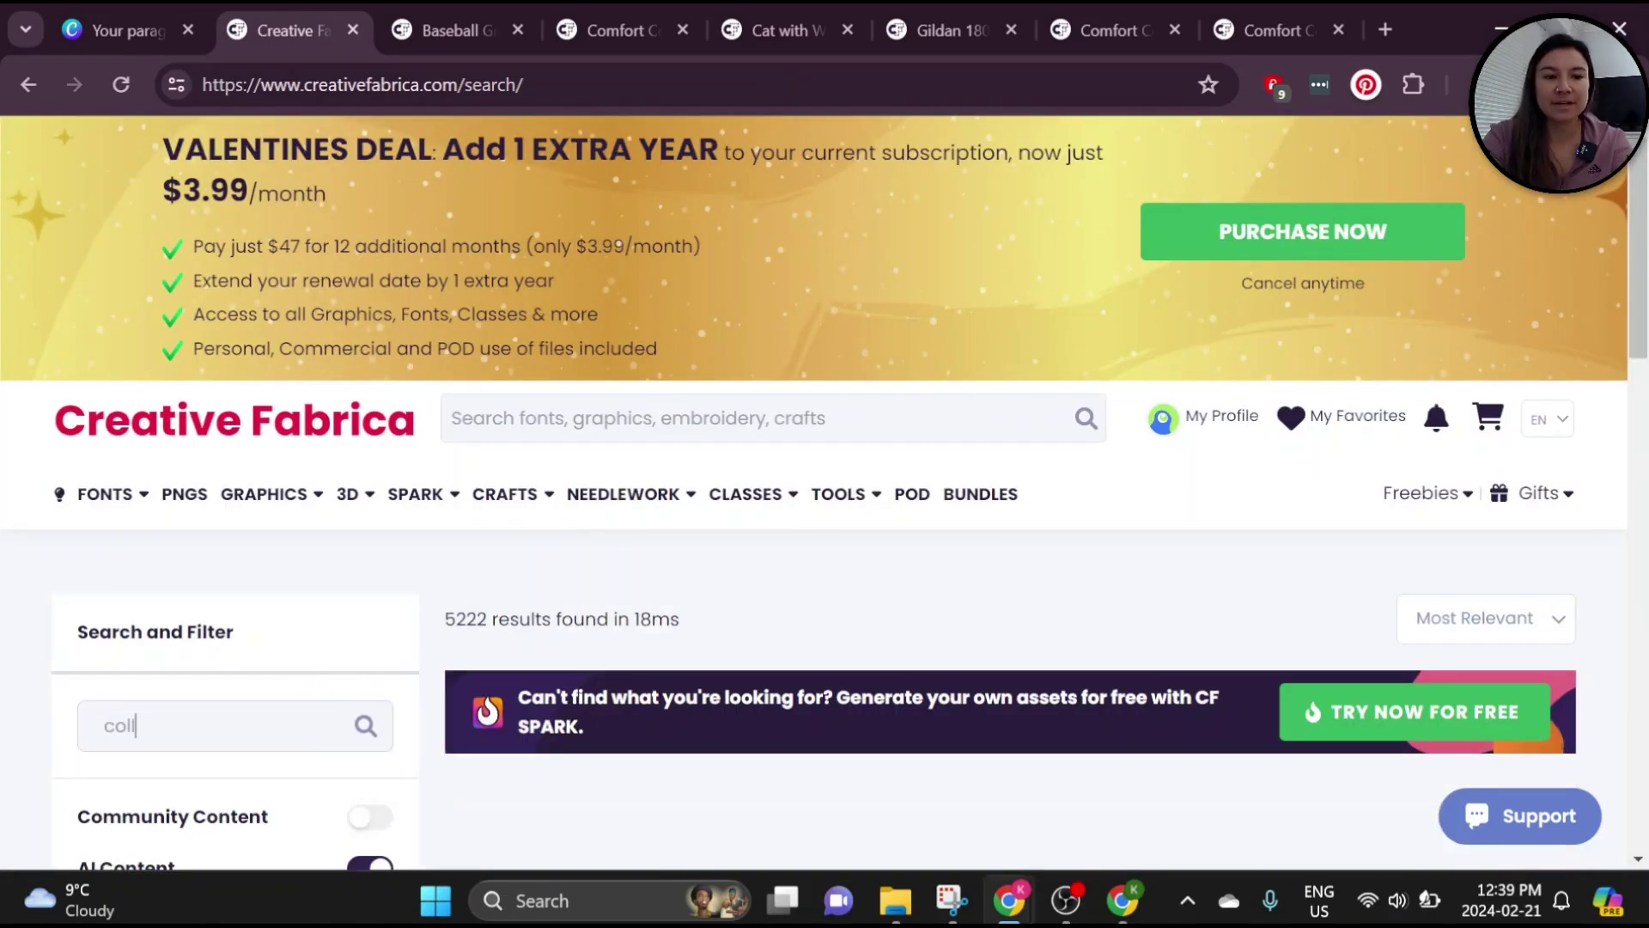
type("ege")
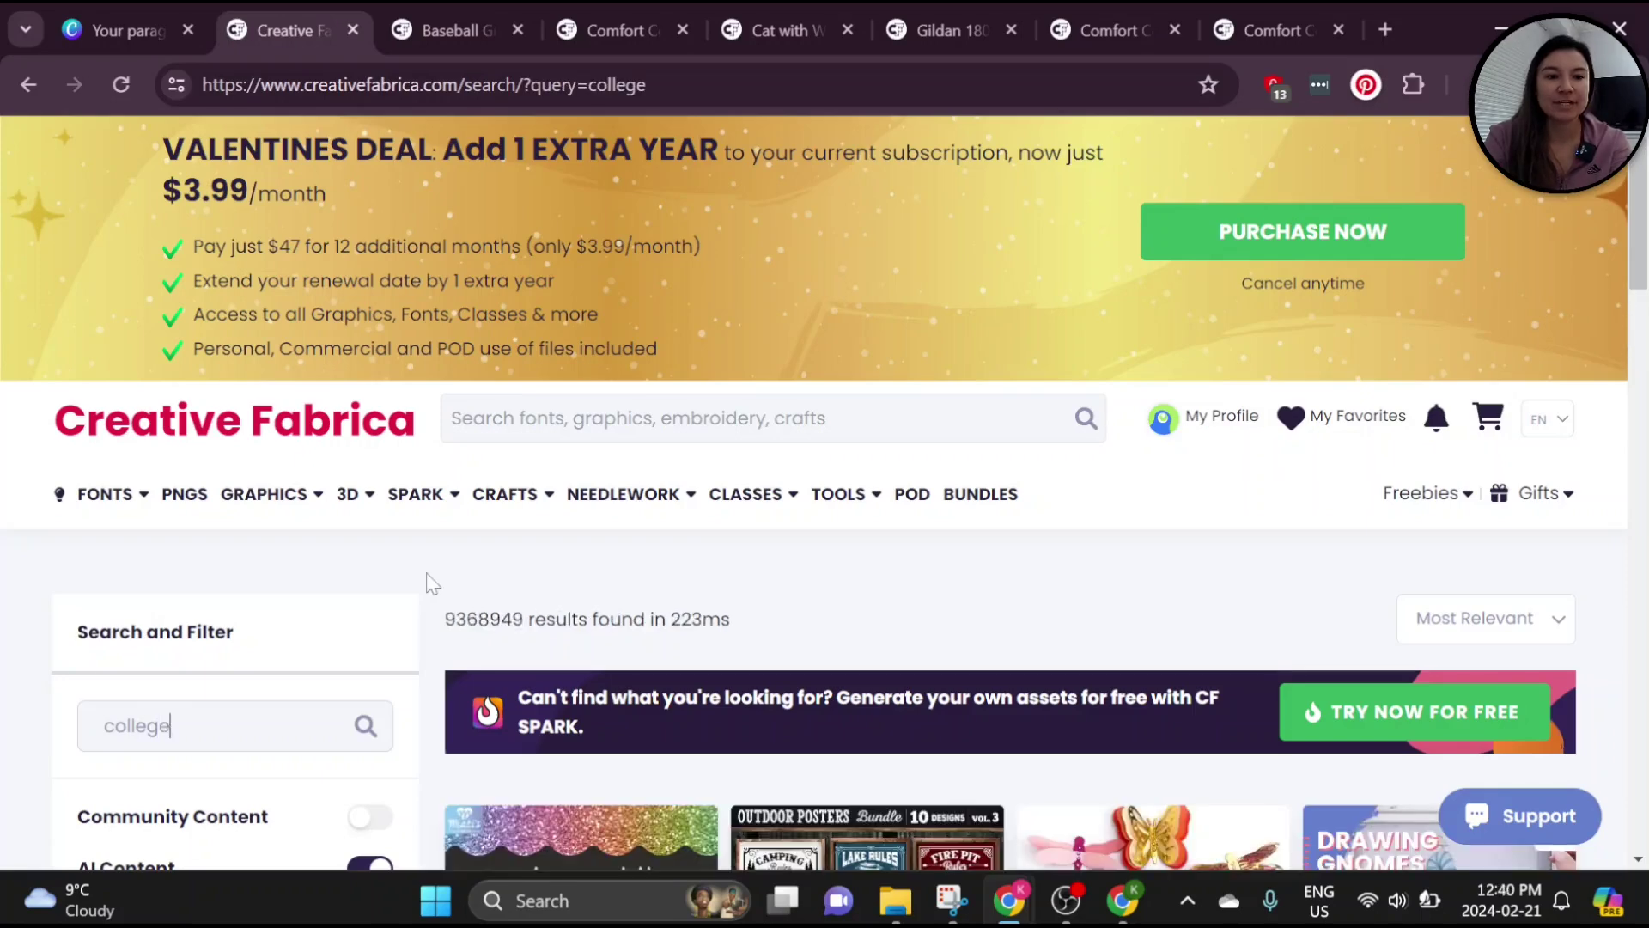
scroll(430, 584, "down", 3)
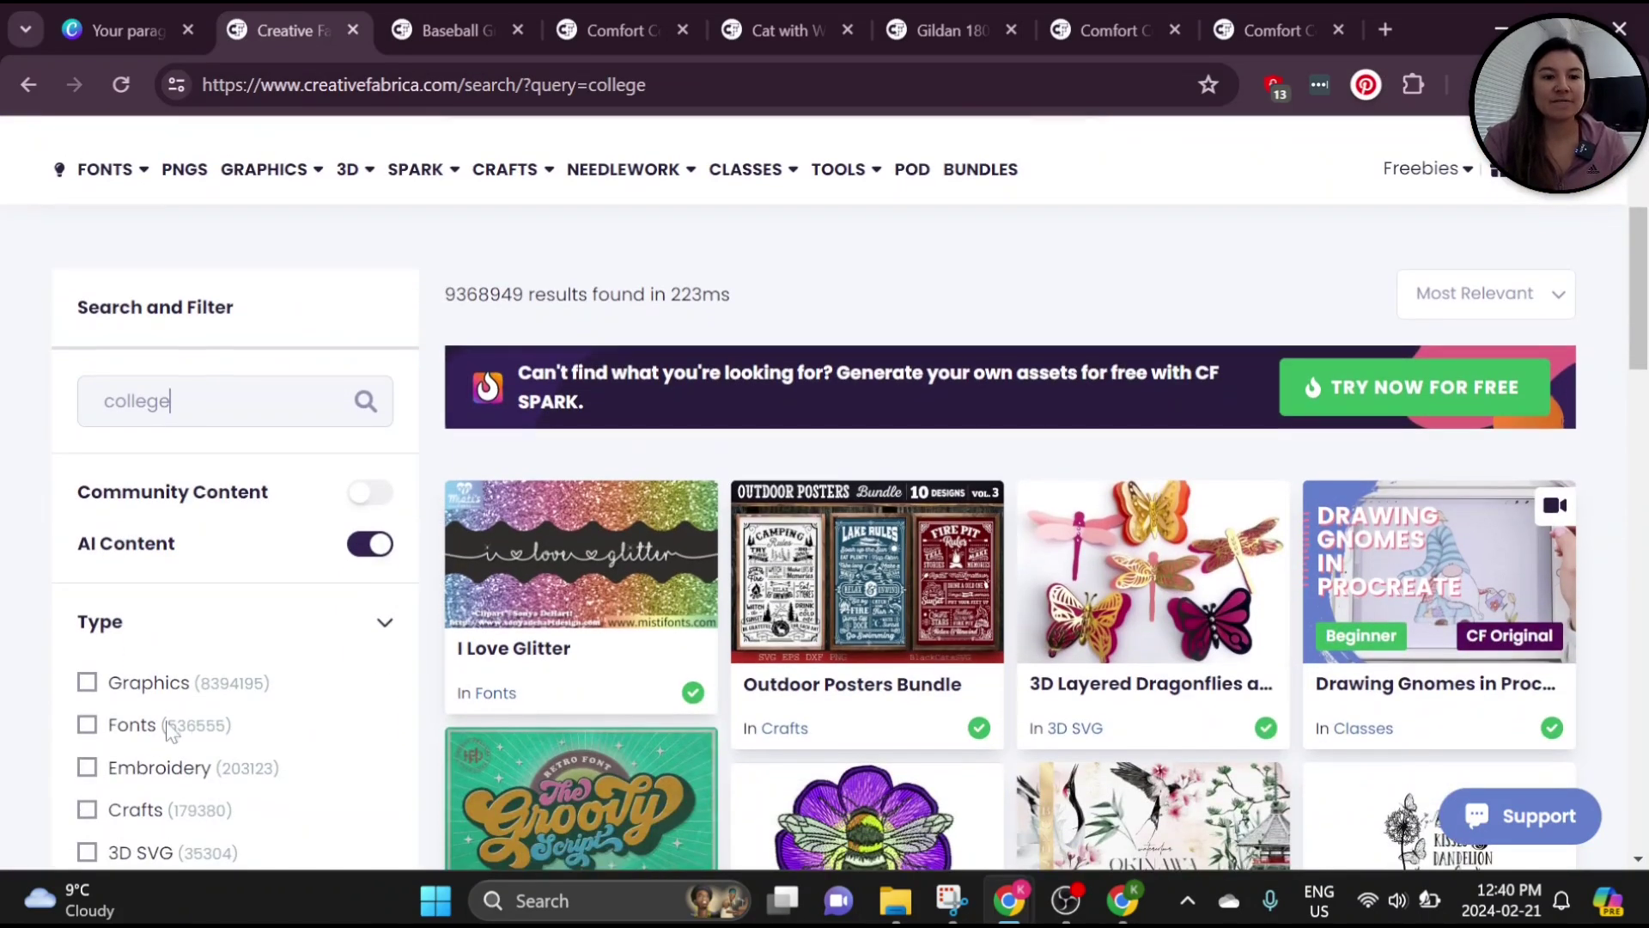
left_click(86, 726)
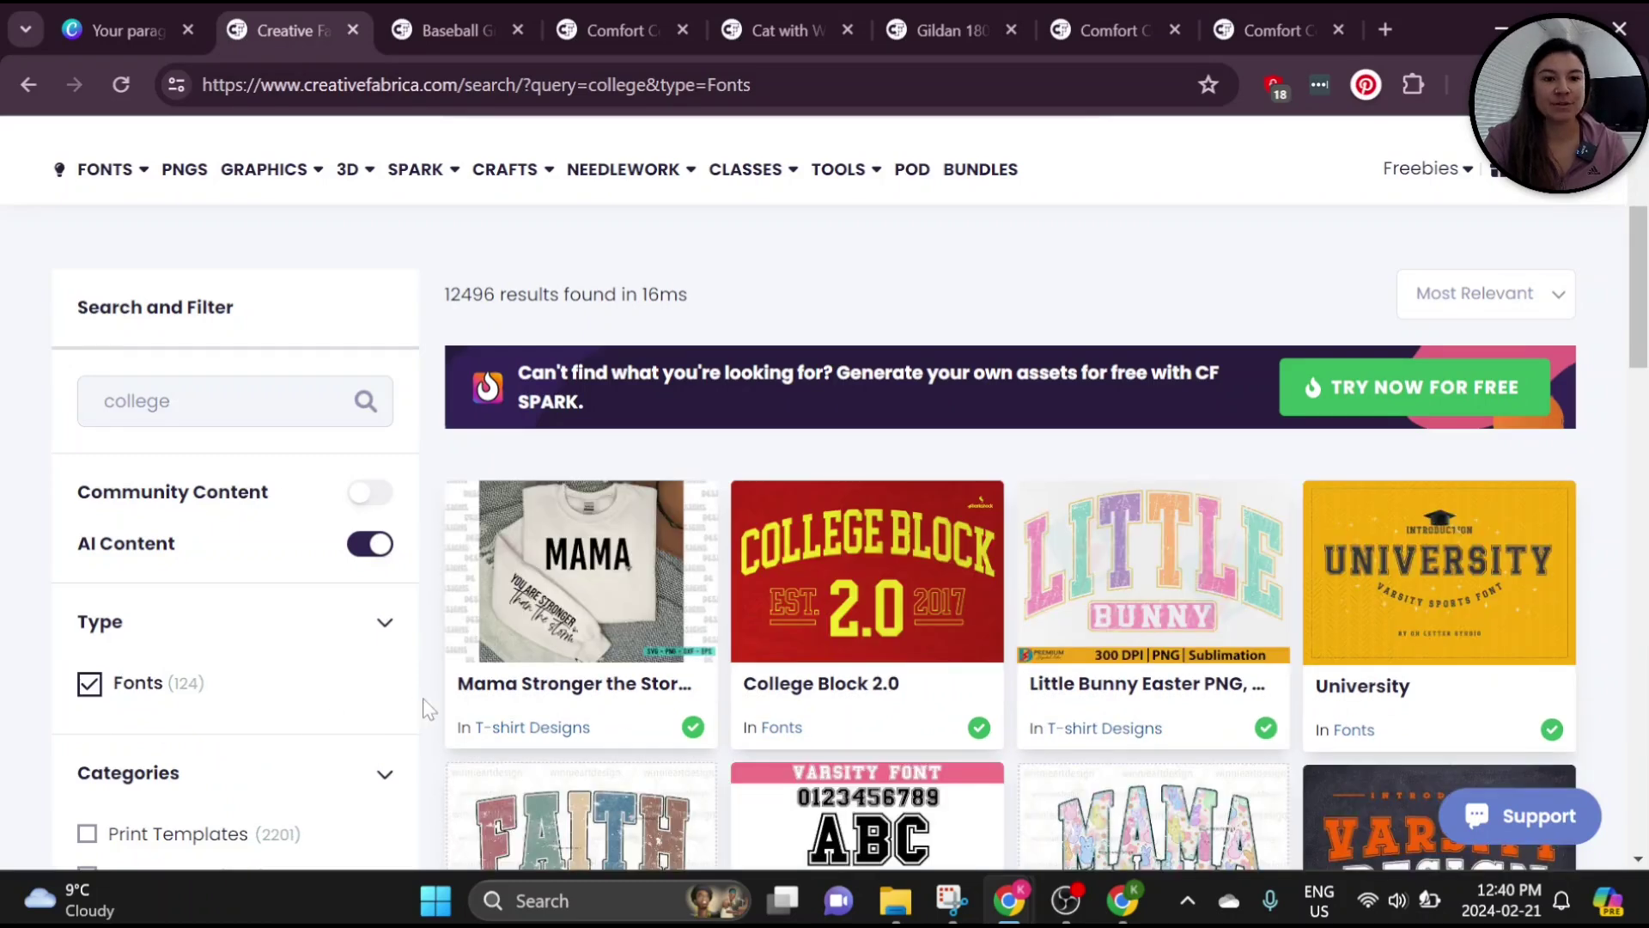
scroll(423, 697, "down", 1)
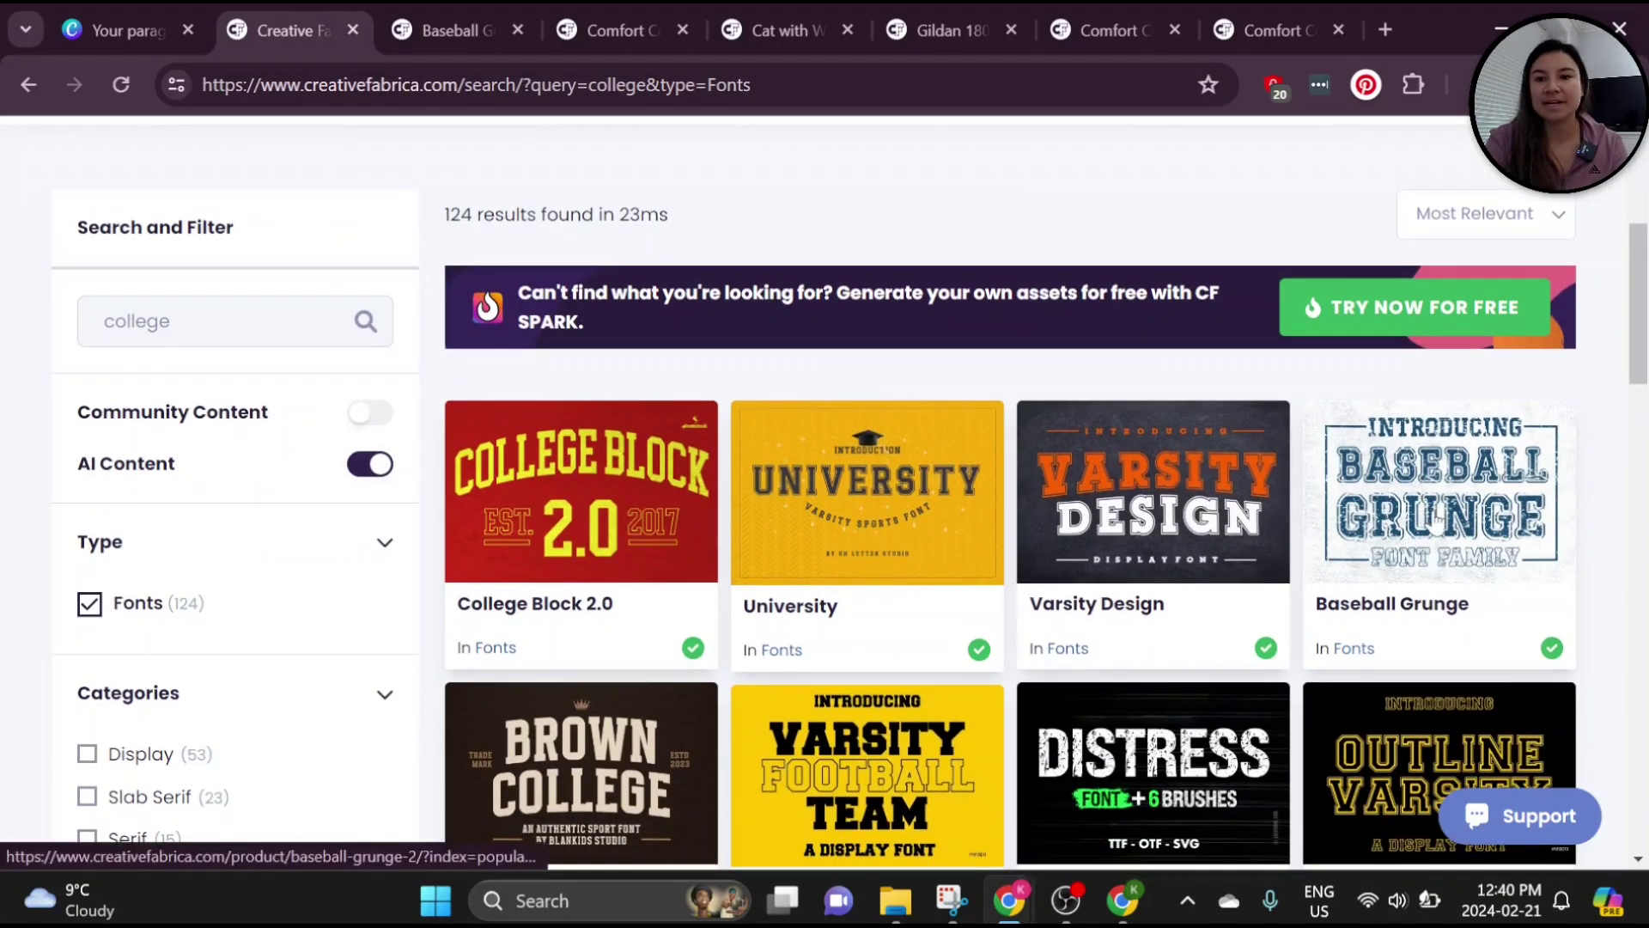
left_click(1436, 518)
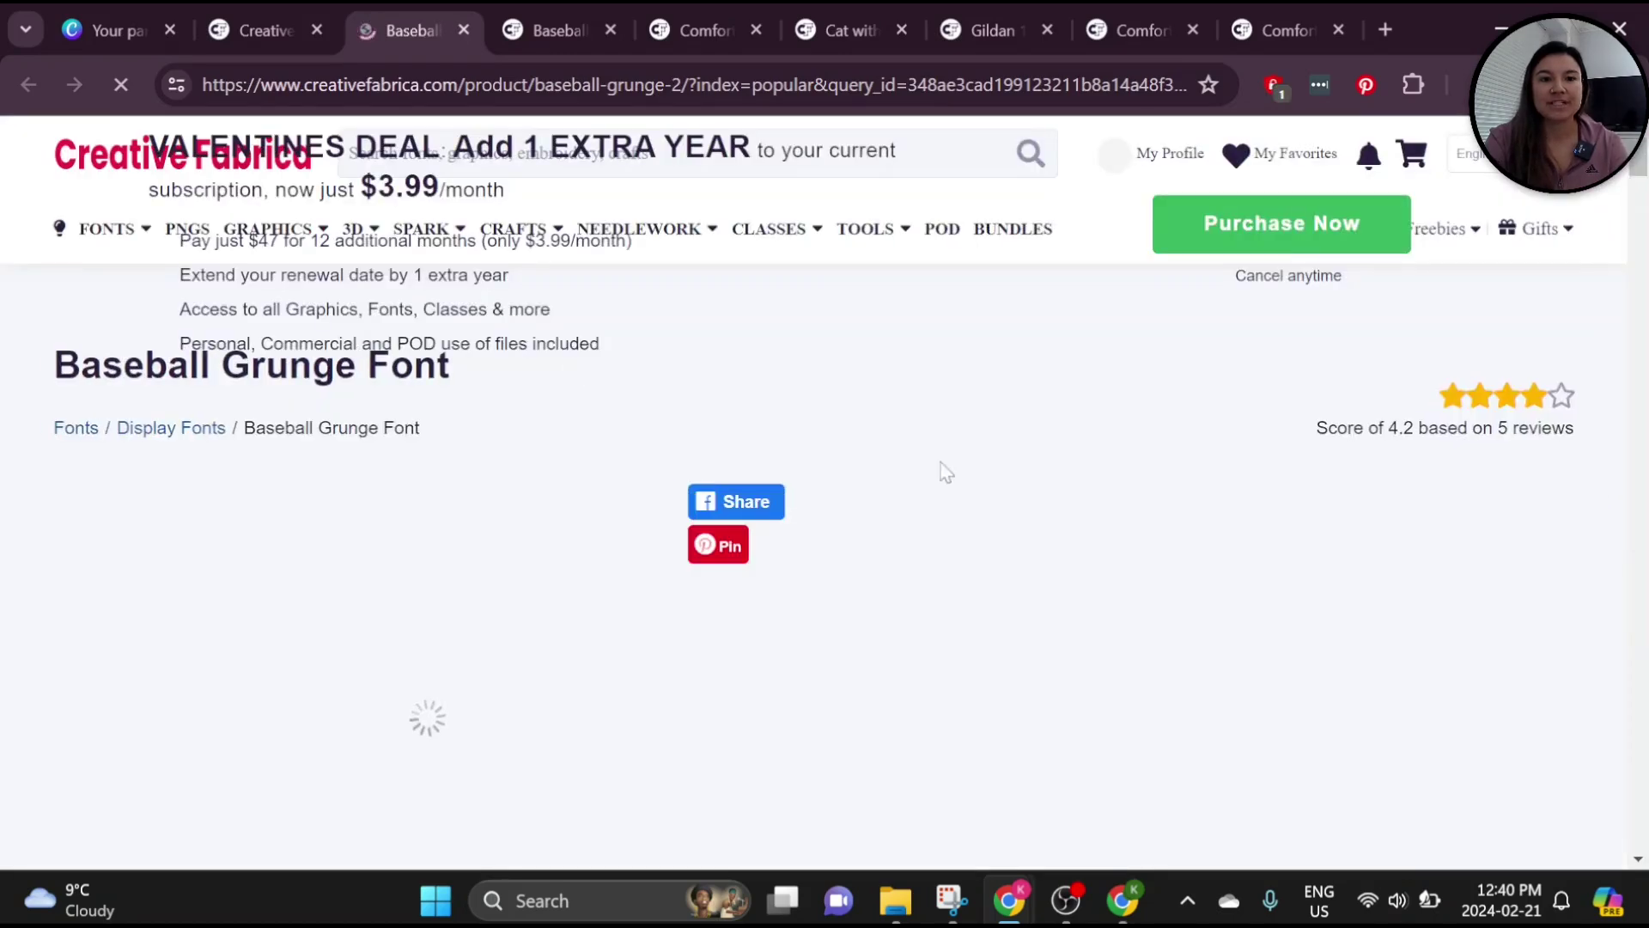
scroll(831, 535, "down", 3)
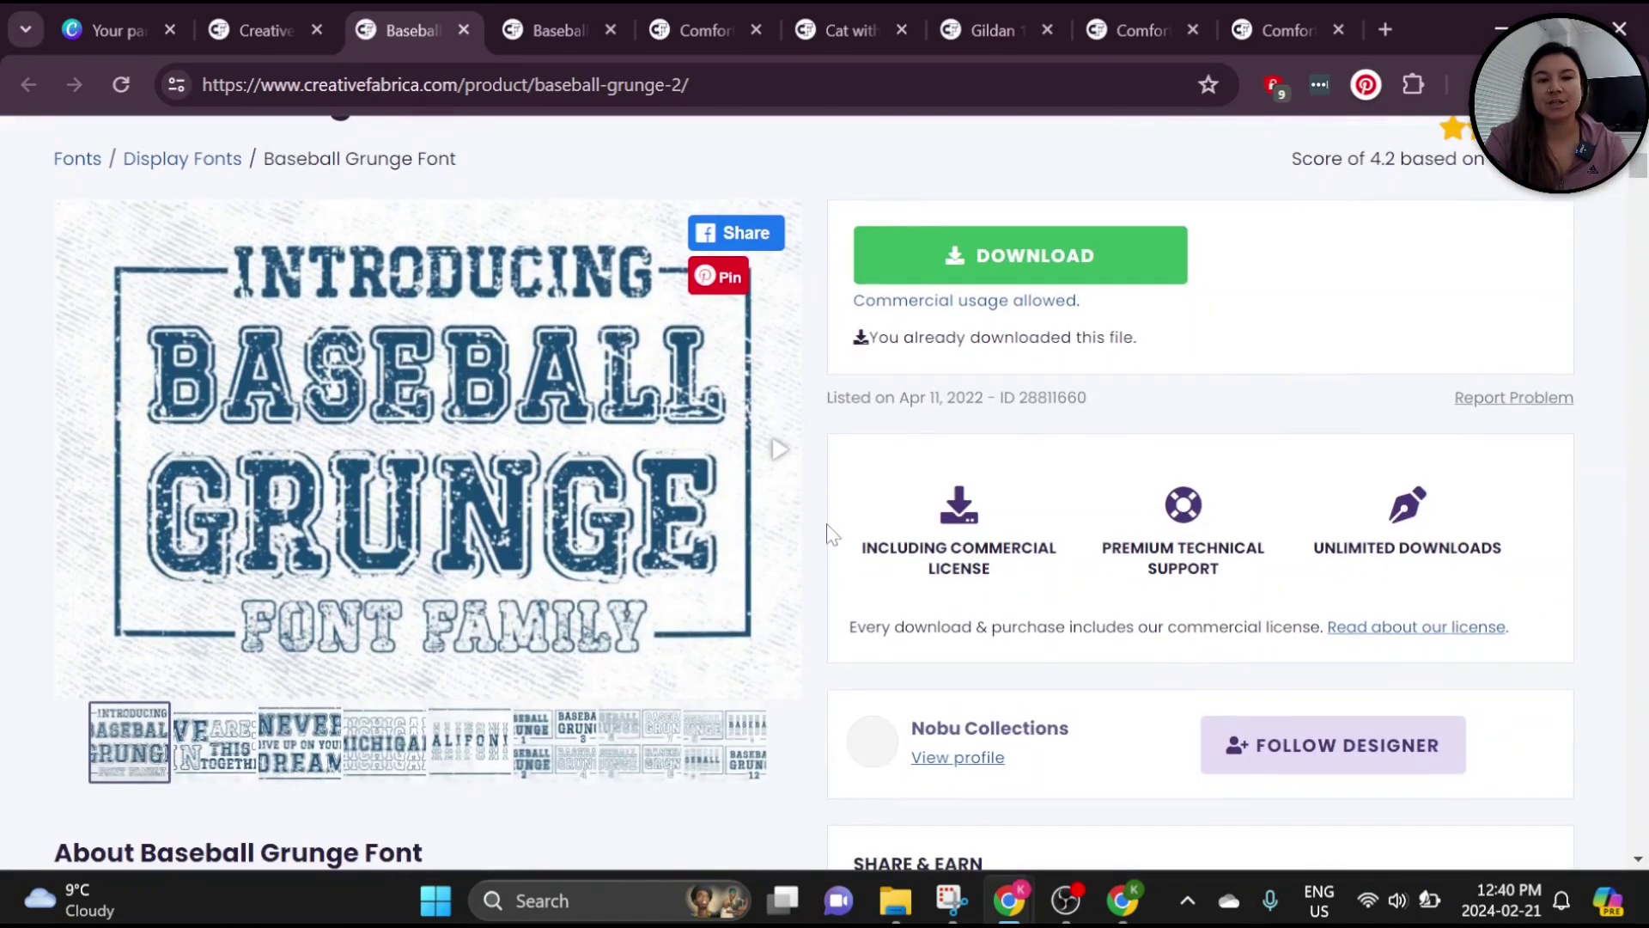
- Add a second page to the Canva design and fill its background with the shirt photo's light blue
left_click(140, 4)
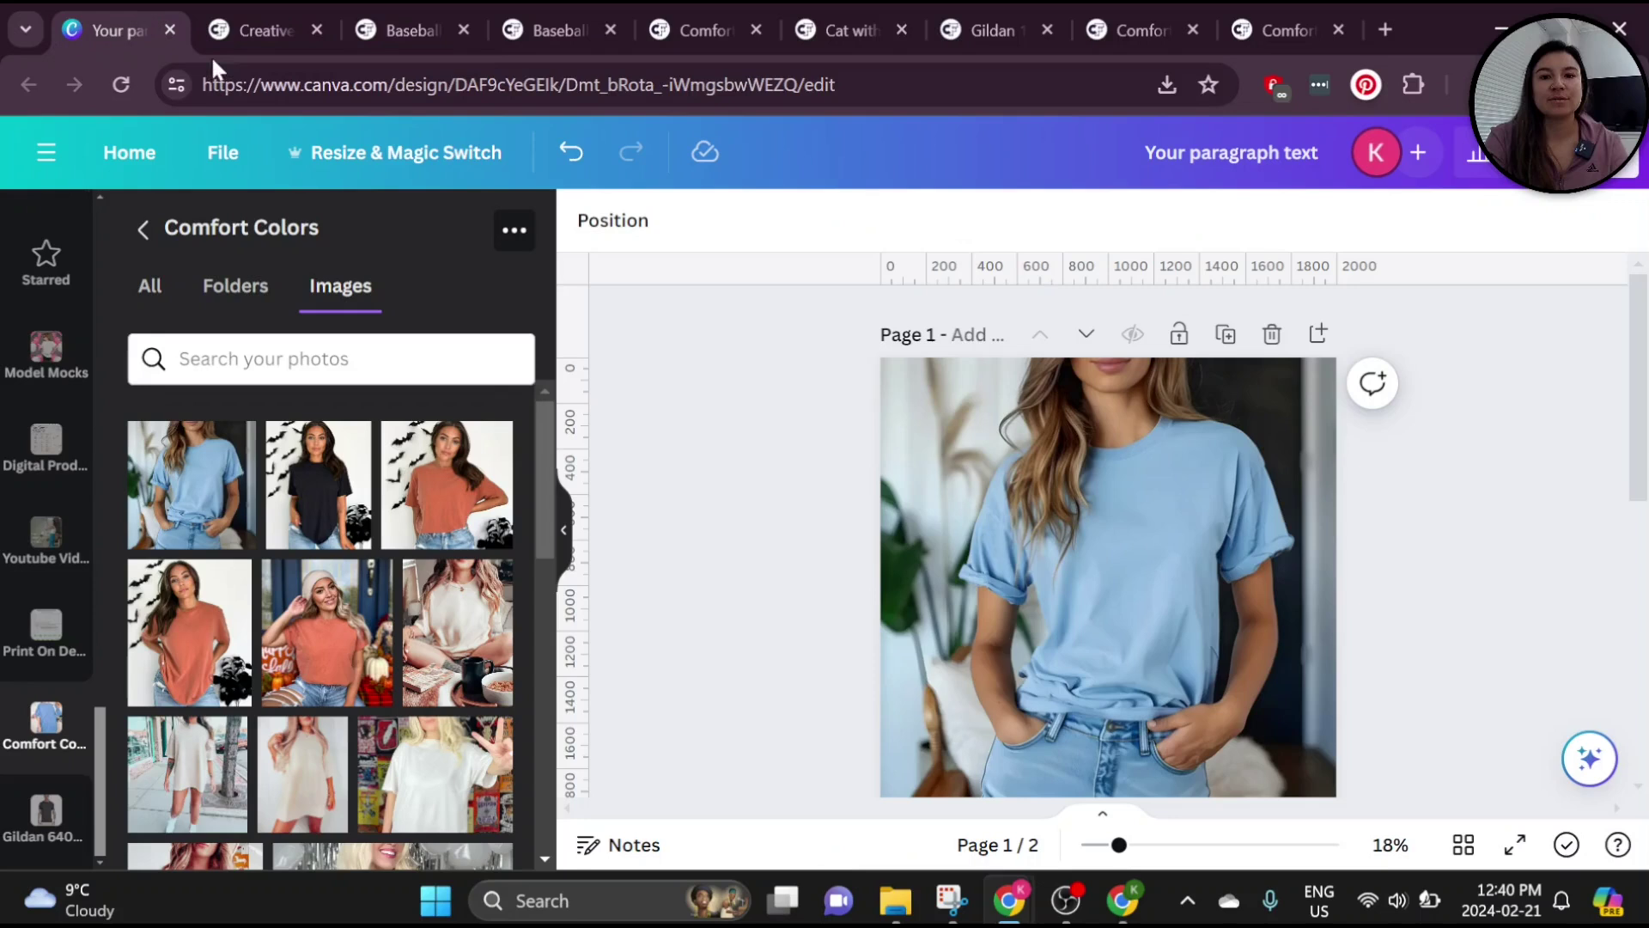
left_click(1318, 333)
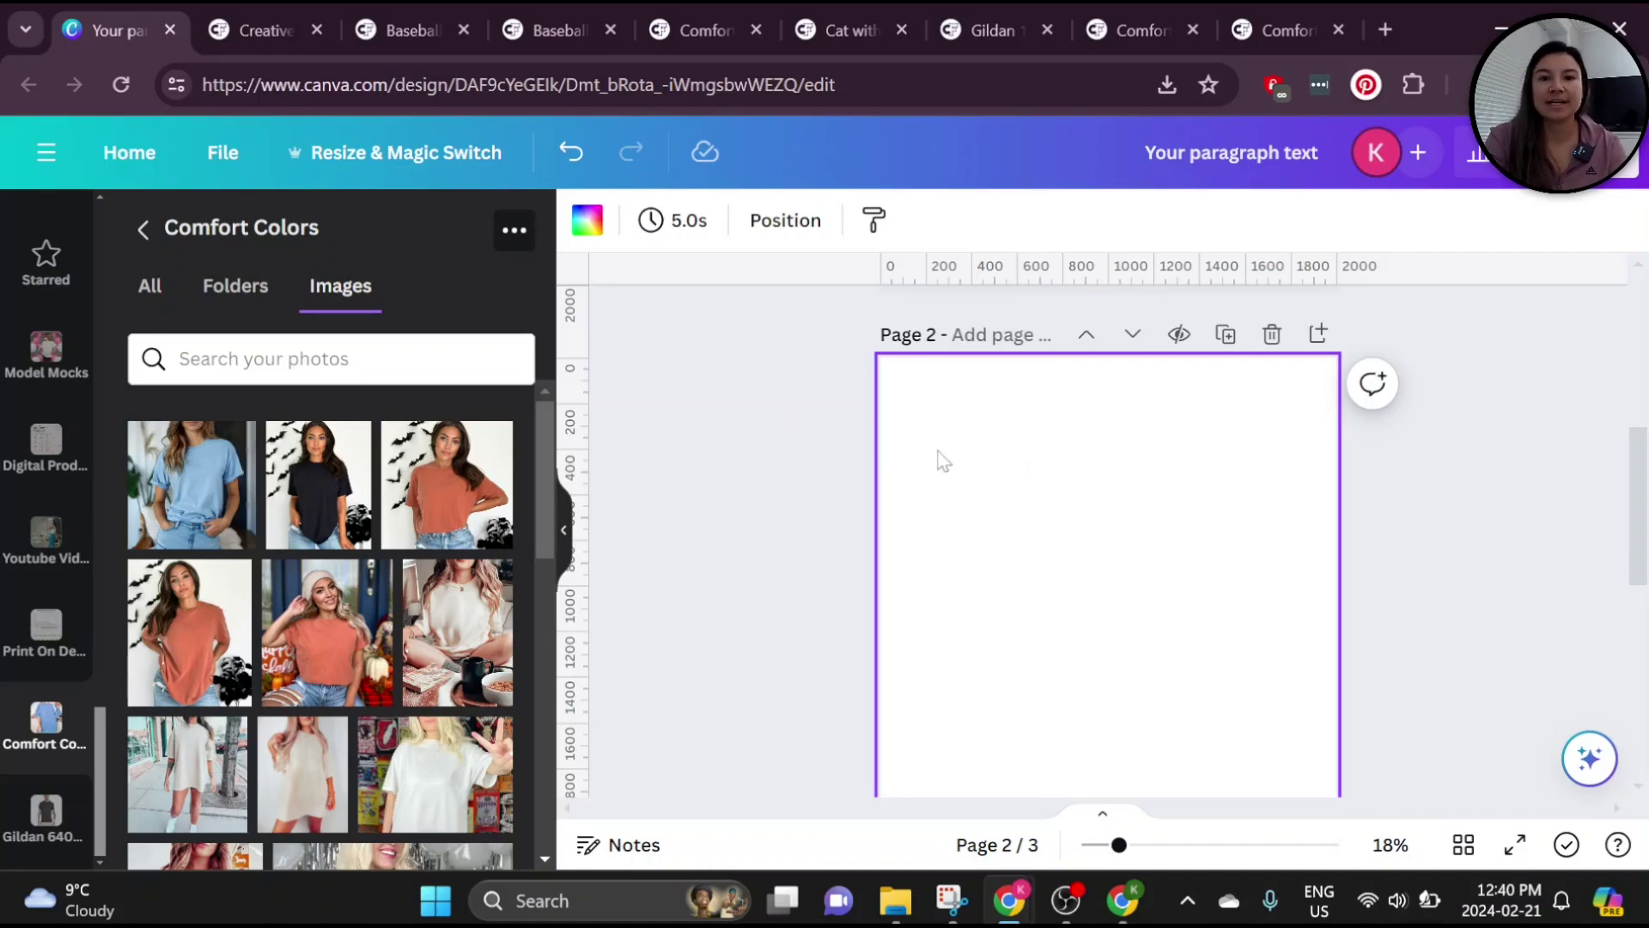
left_click(589, 227)
scroll(412, 511, "down", 10)
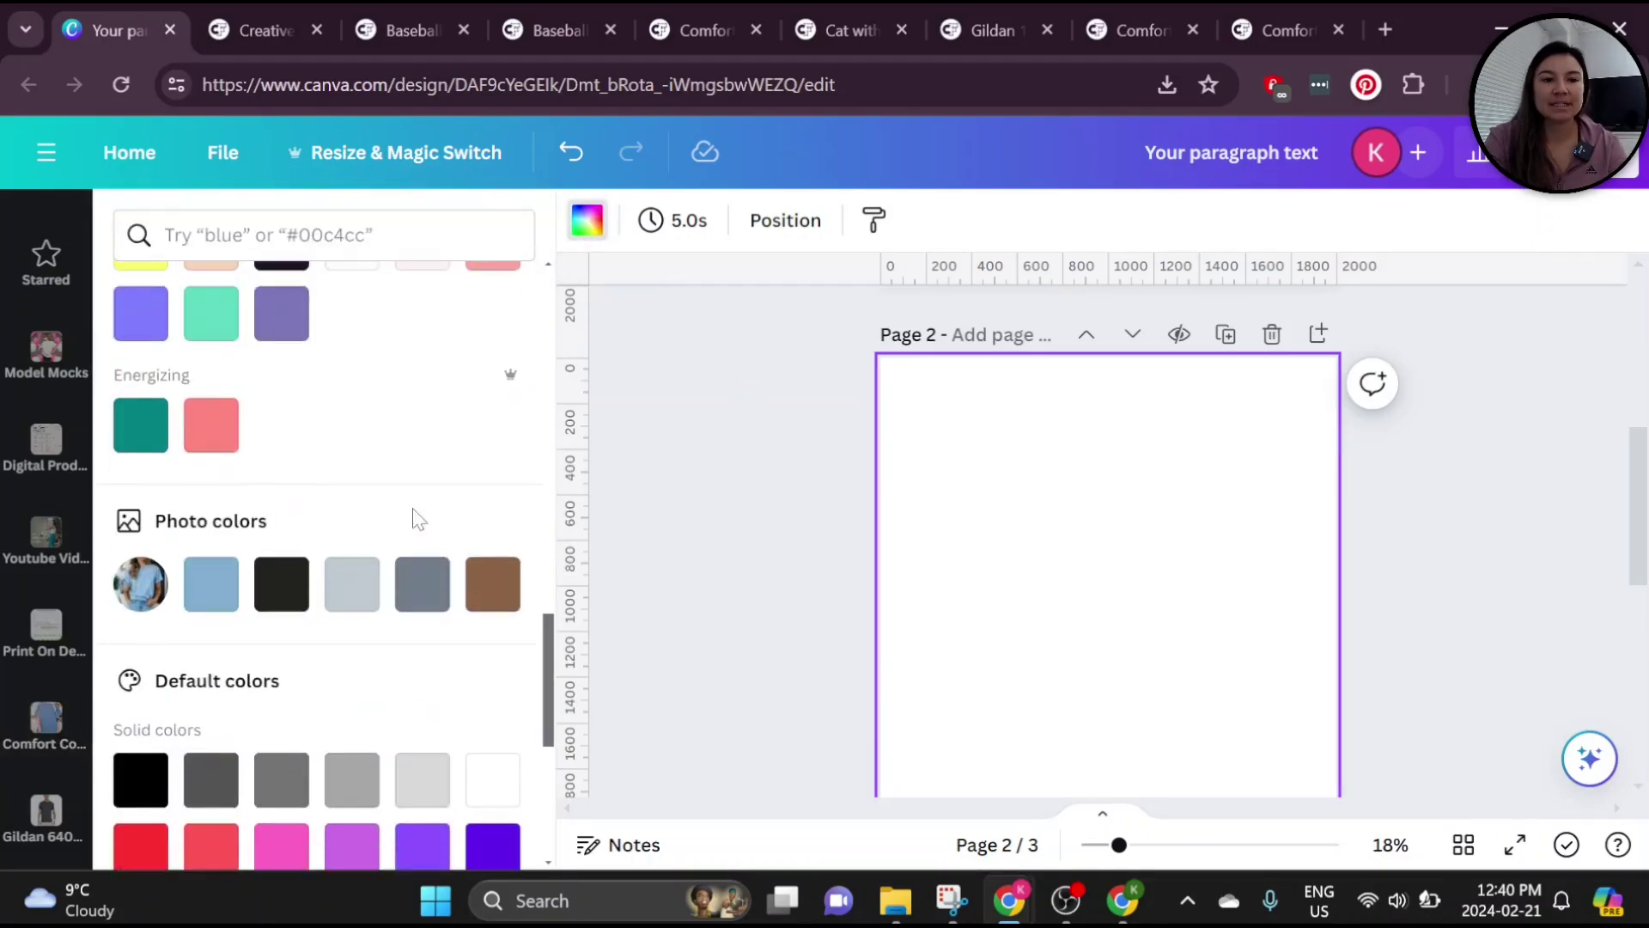
scroll(412, 513, "down", 3)
scroll(258, 481, "up", 1)
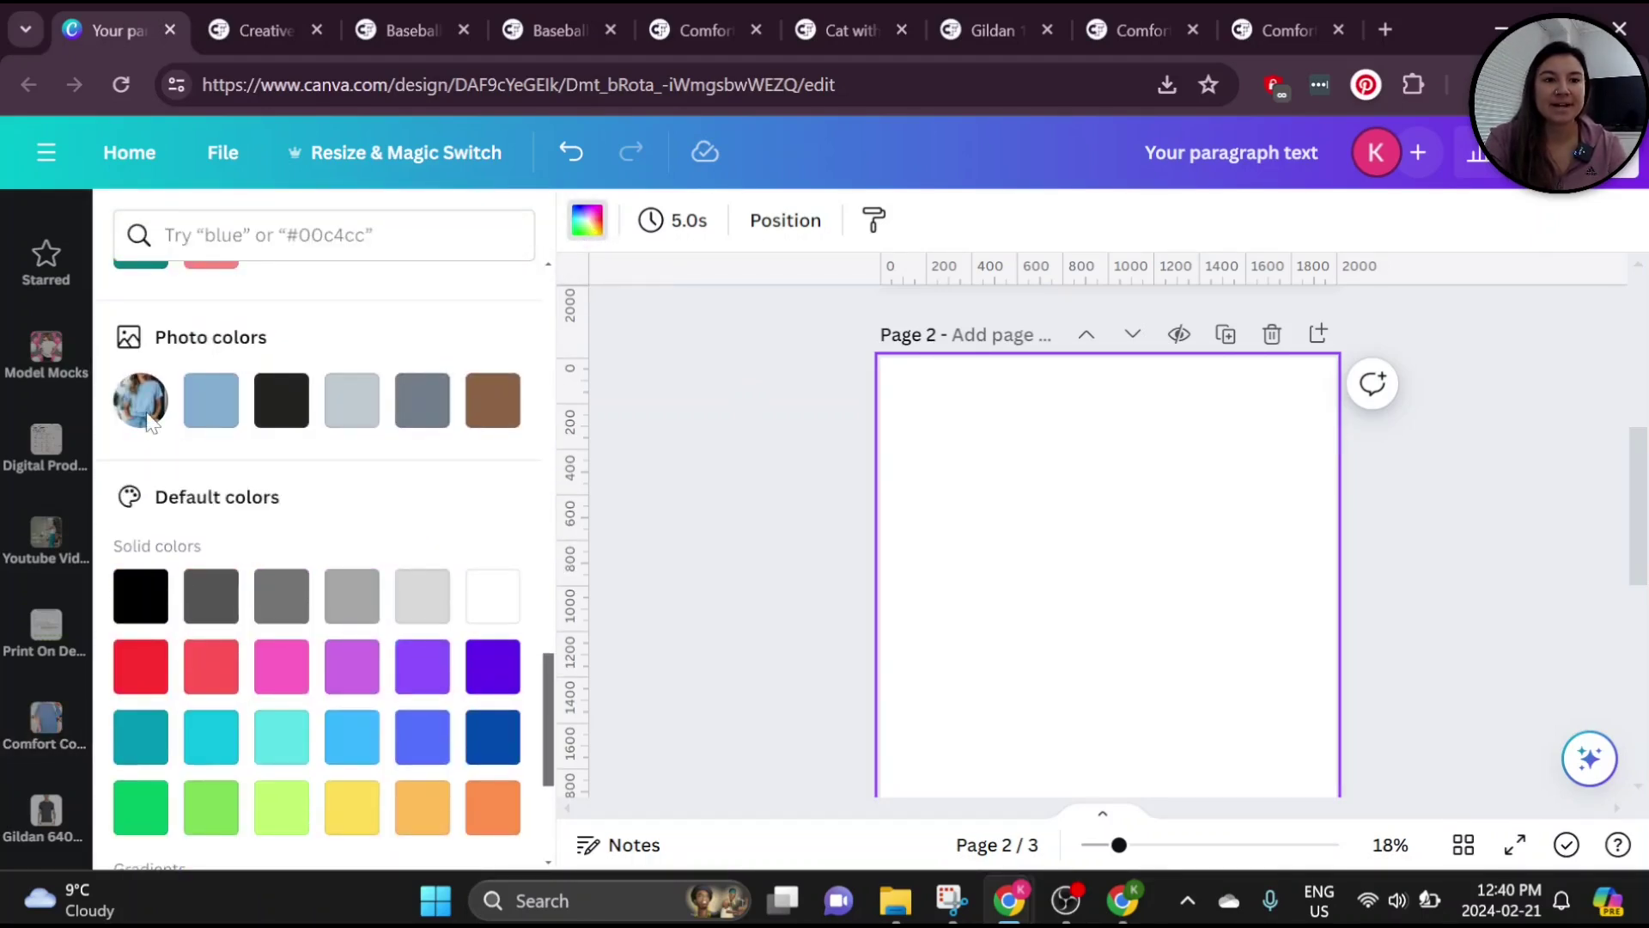
left_click(212, 411)
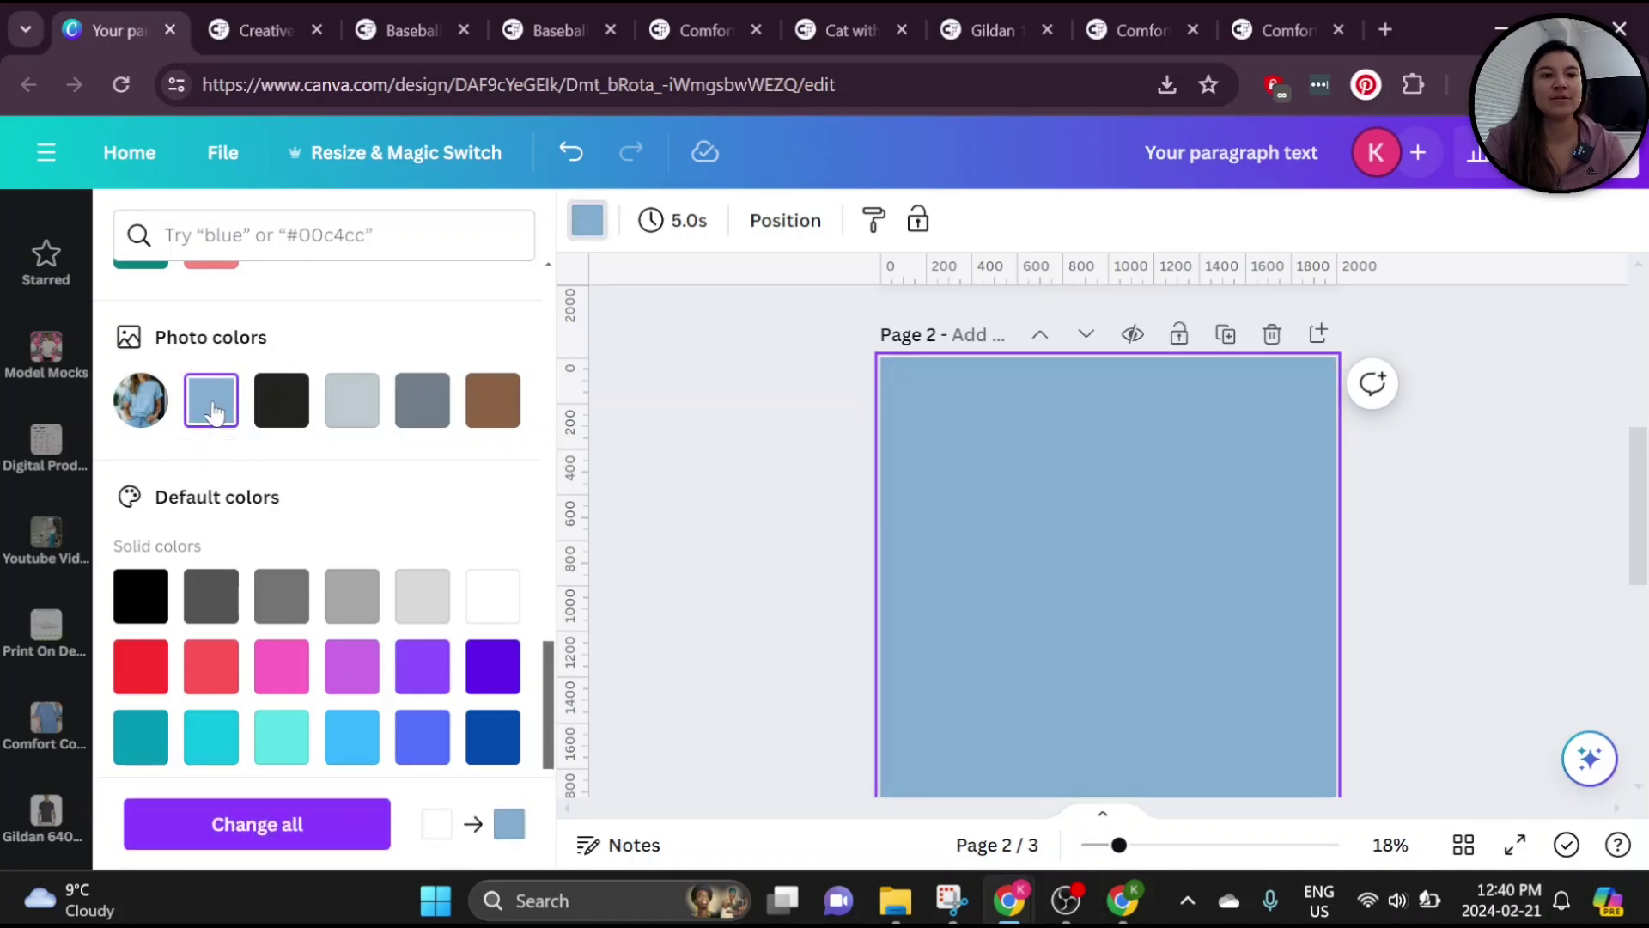
left_click(884, 505)
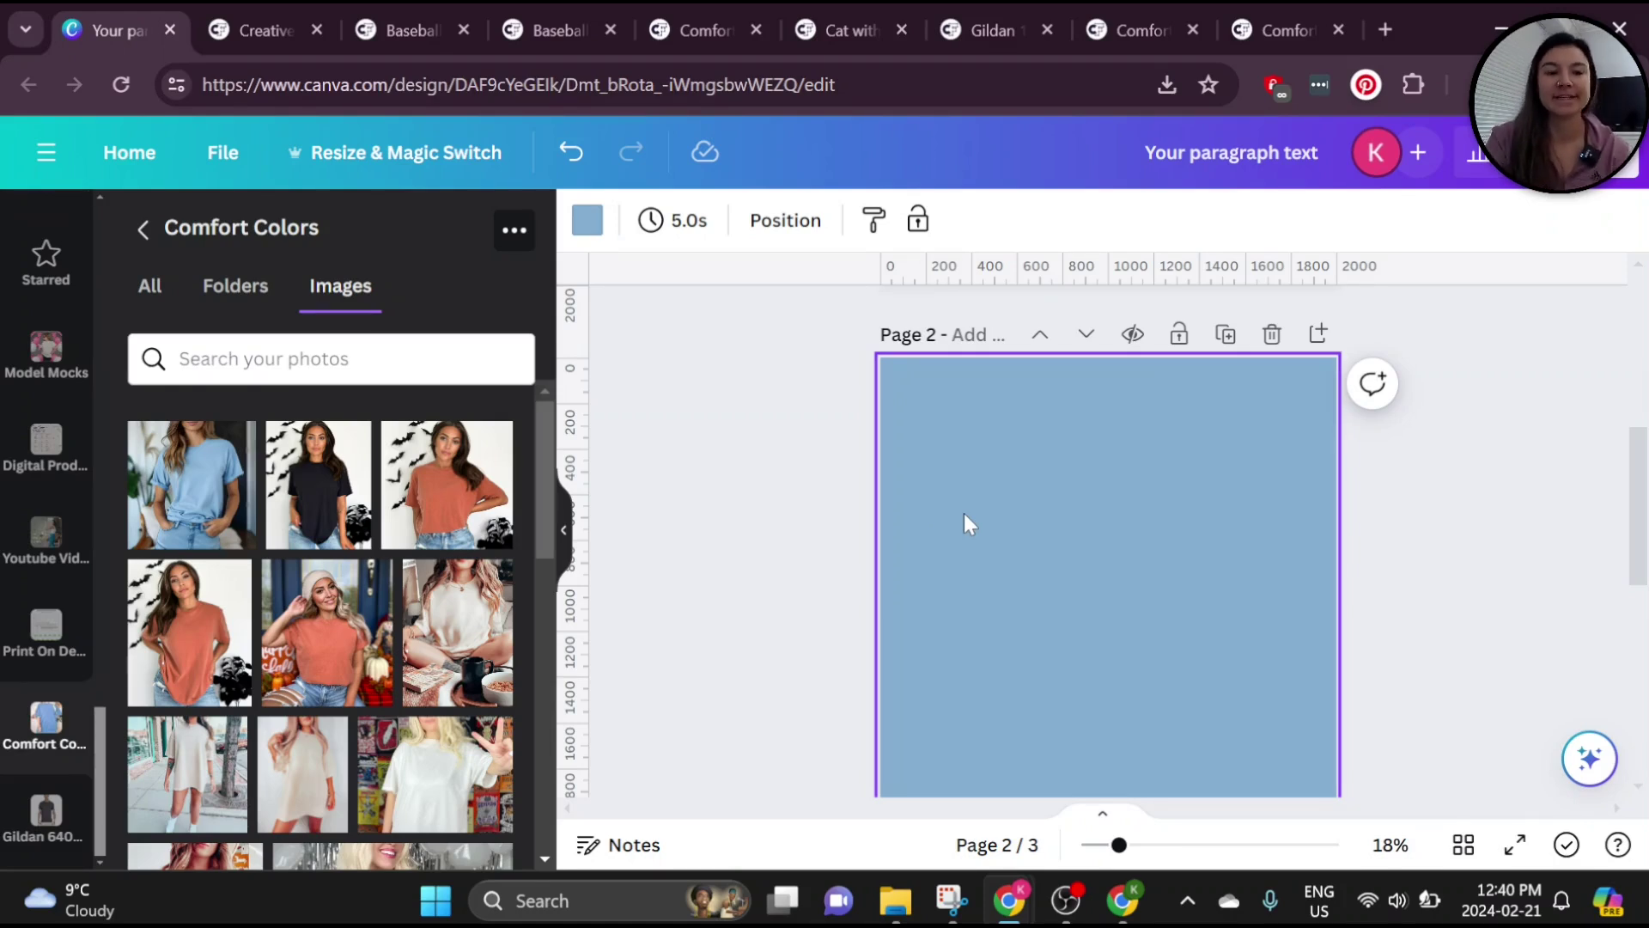
- Add a large 'SUNSHINE' text box centred on page 2
key("t")
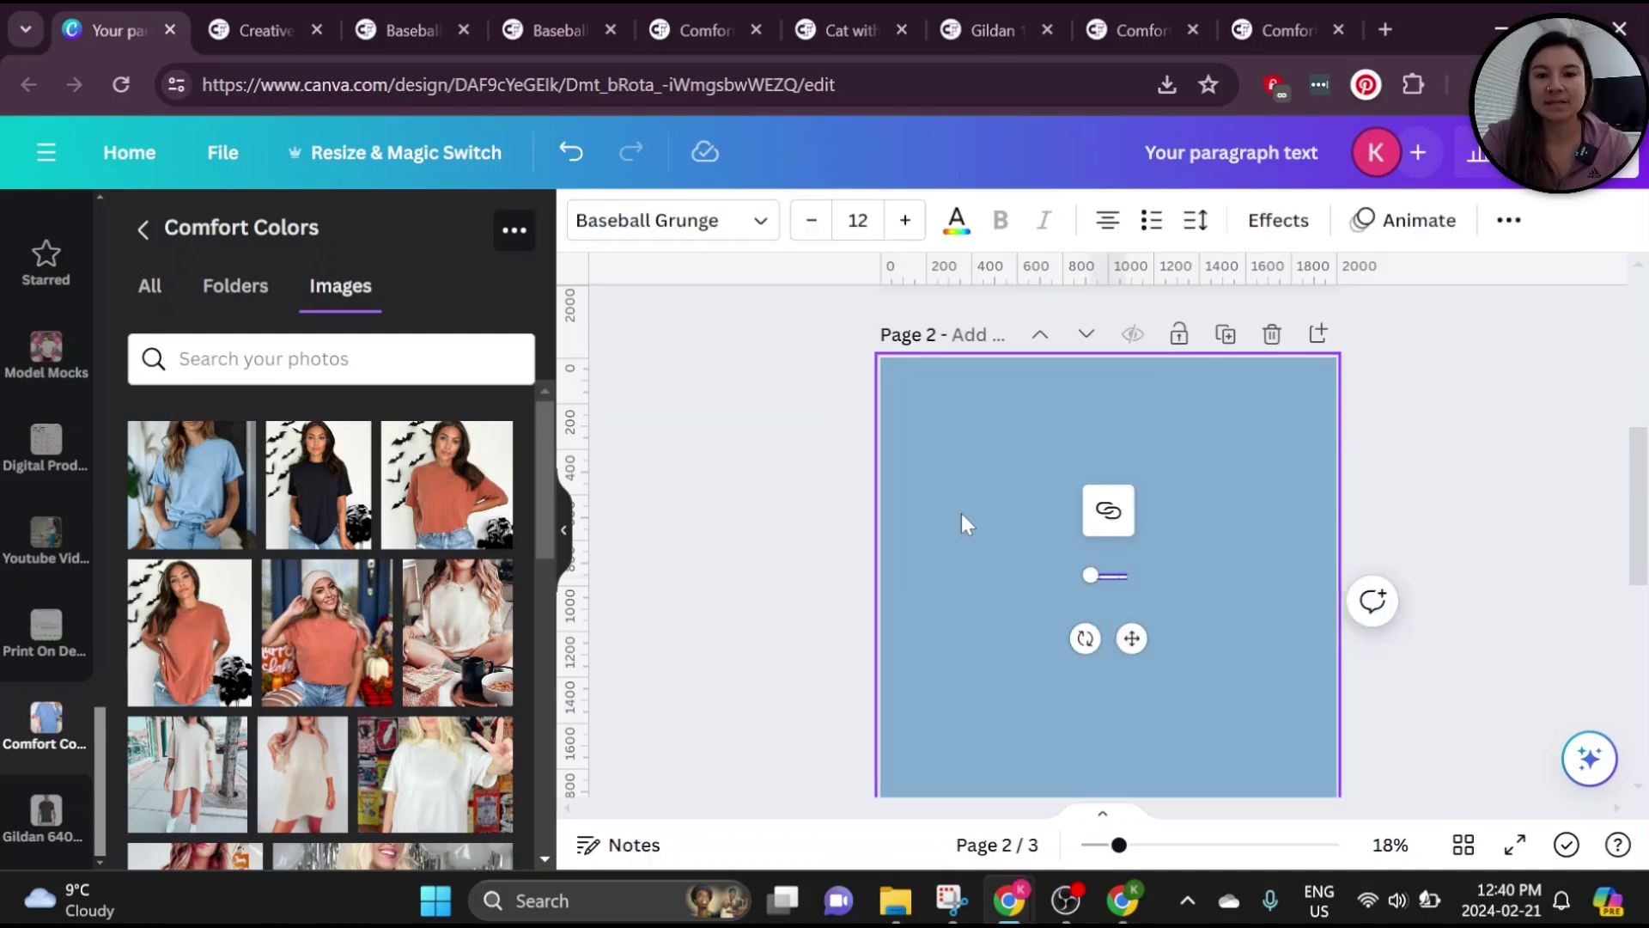
left_click_drag(1090, 575, 662, 477)
type("SUNSHINE")
left_click(1229, 579)
left_click_drag(962, 564, 1196, 543)
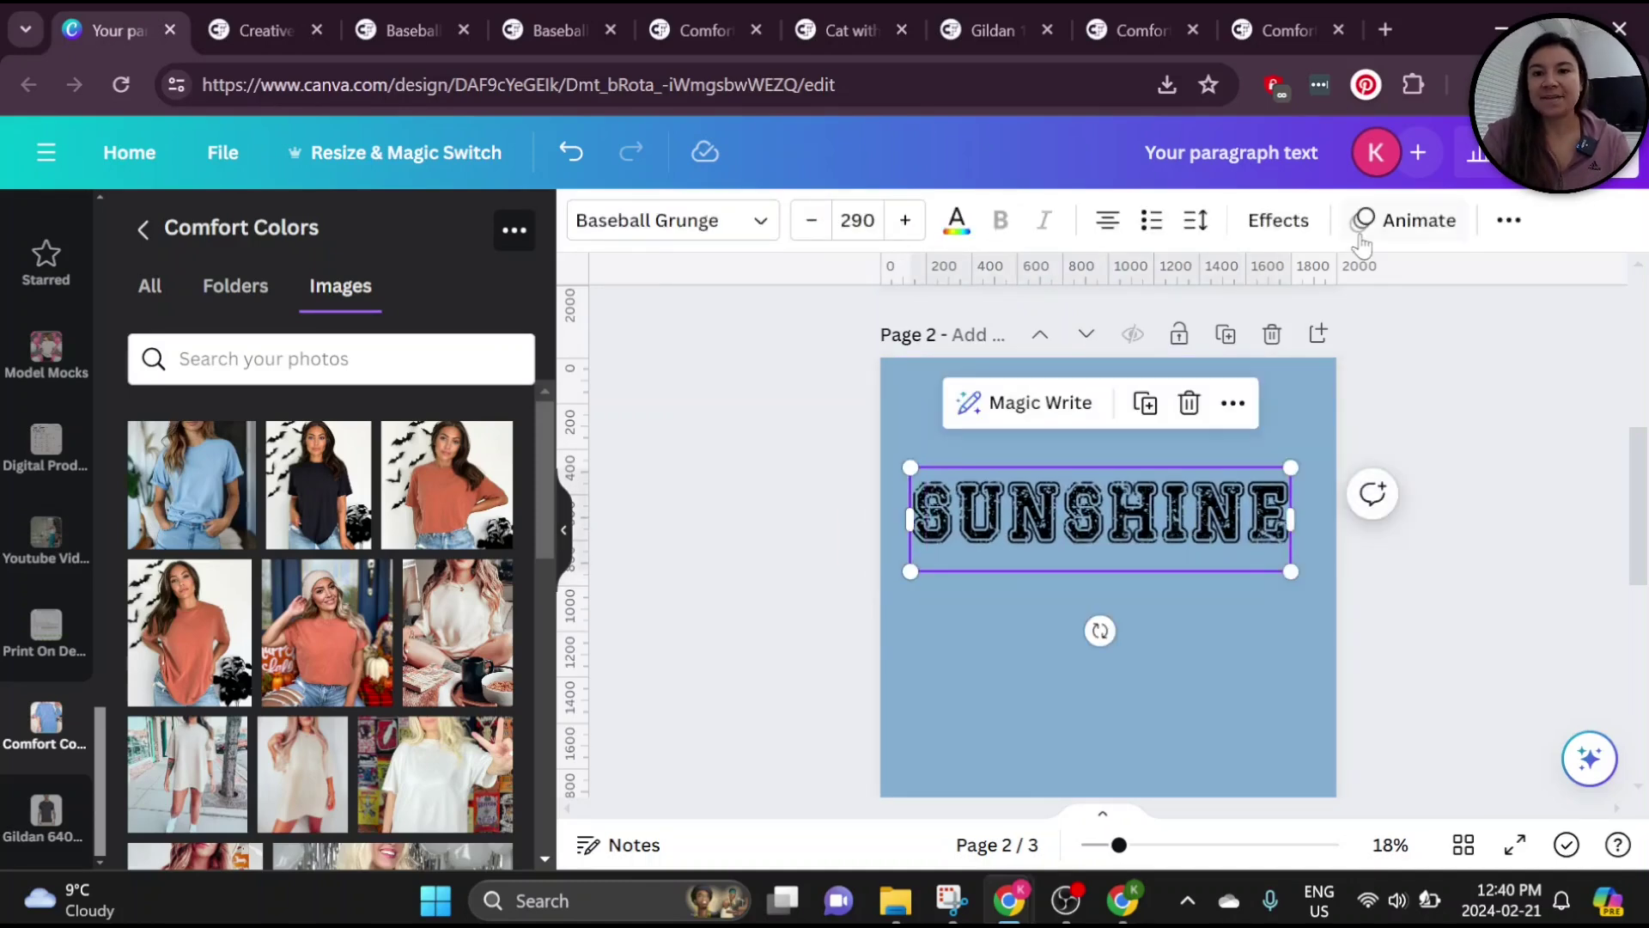
left_click(1304, 222)
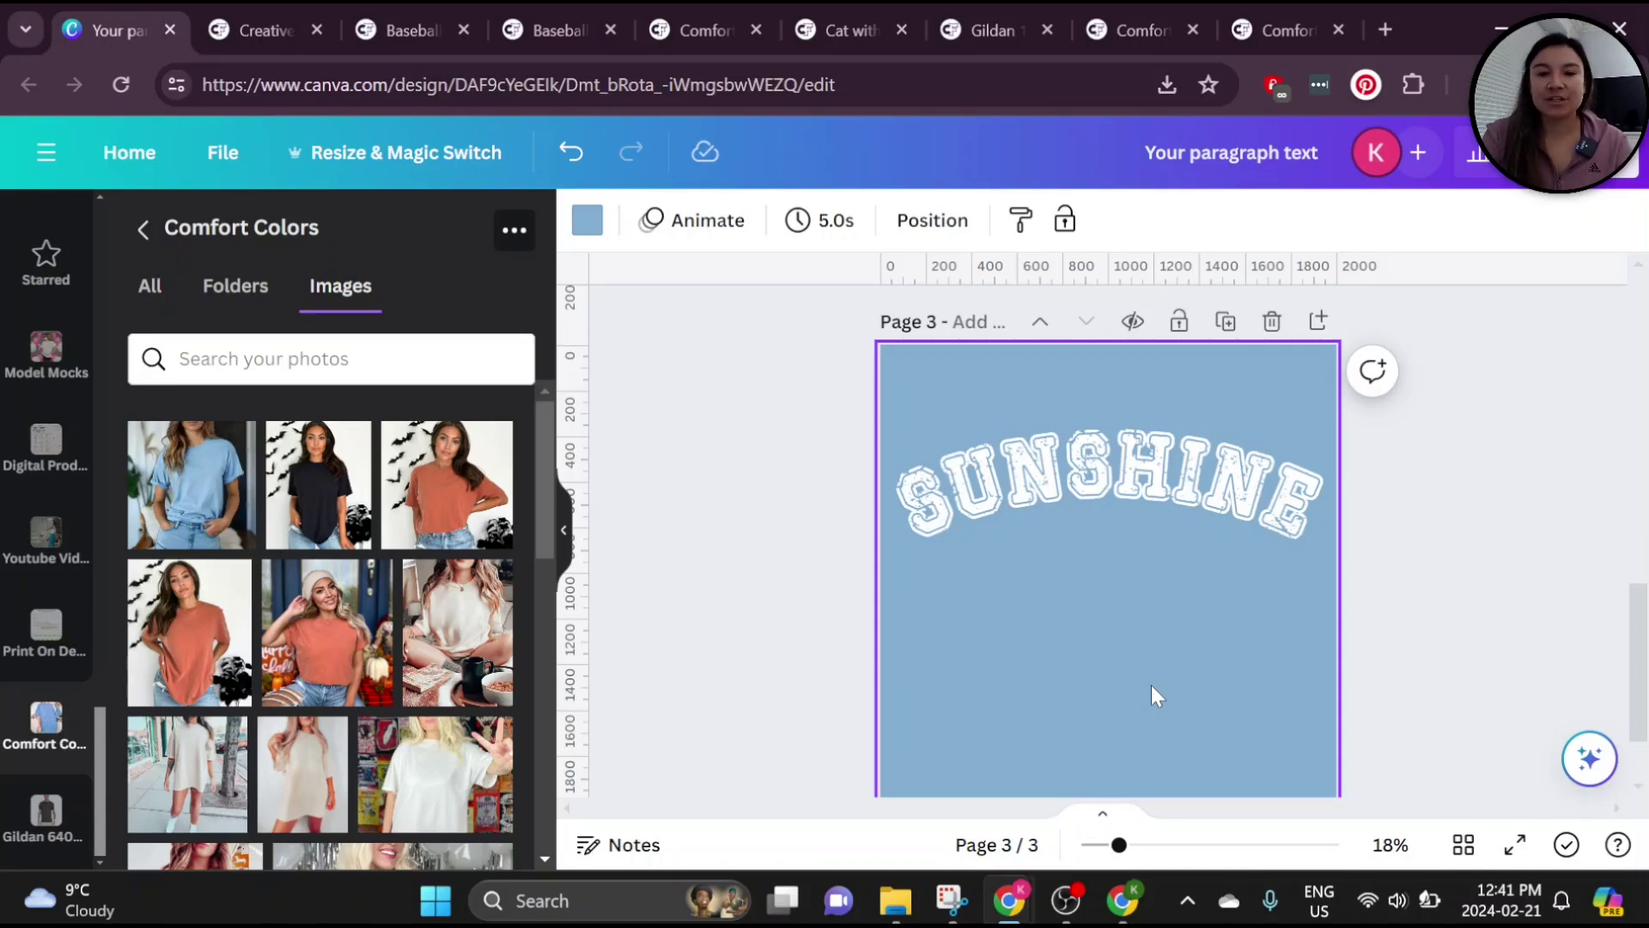
- Download the design with a transparent background
left_click(1580, 152)
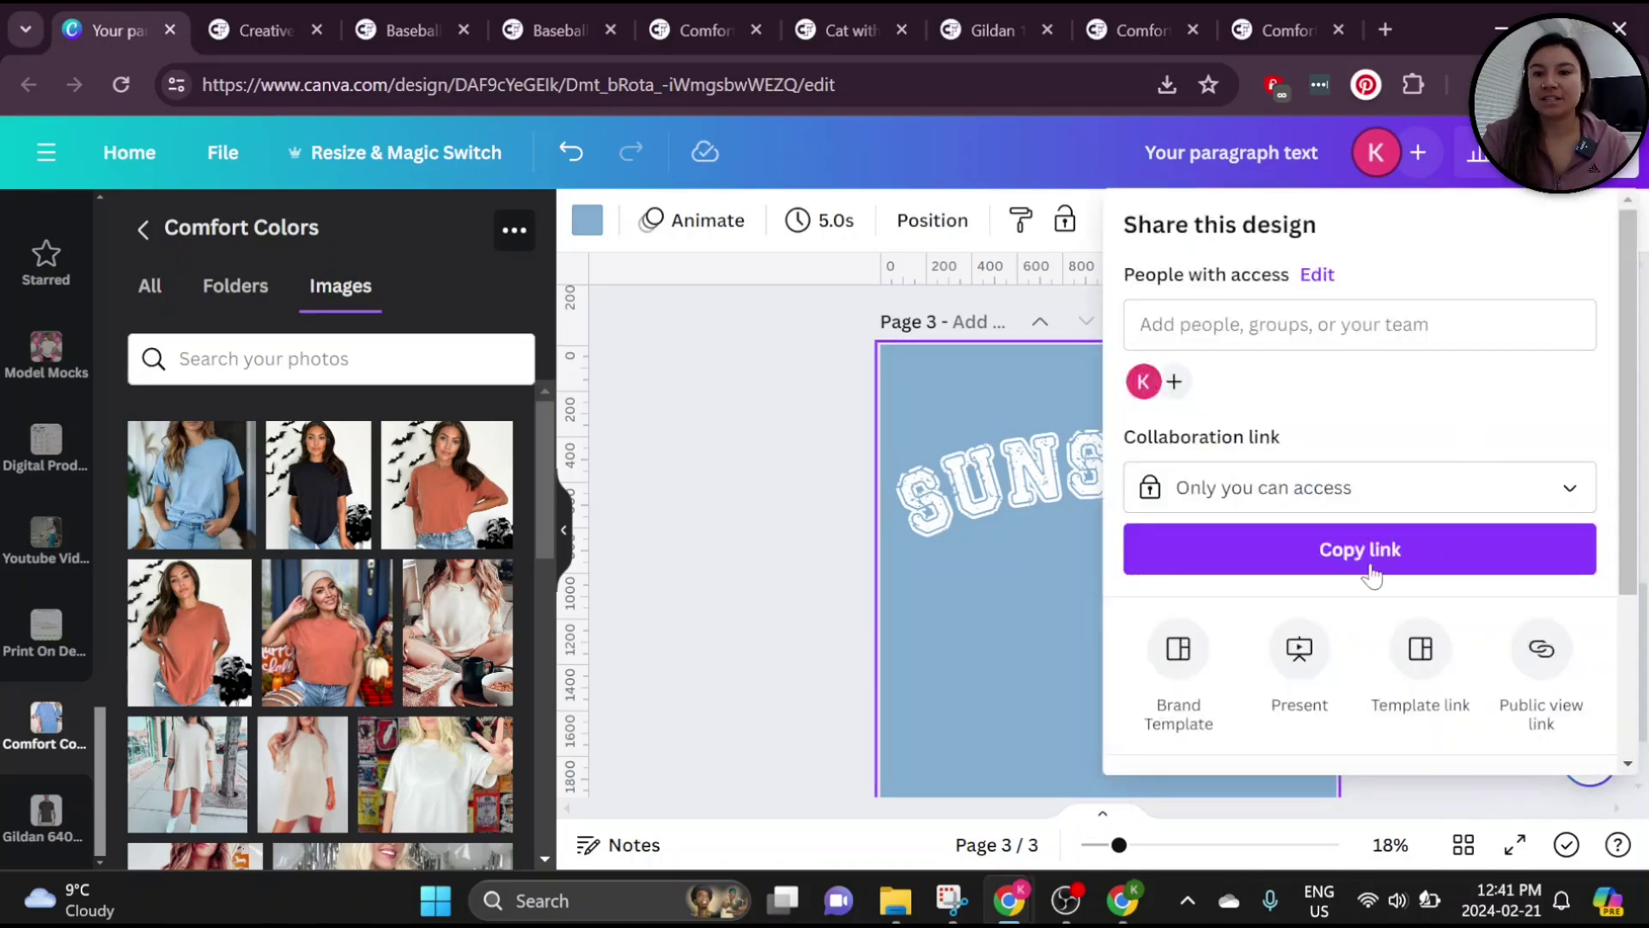
scroll(1363, 573, "down", 3)
left_click(1267, 559)
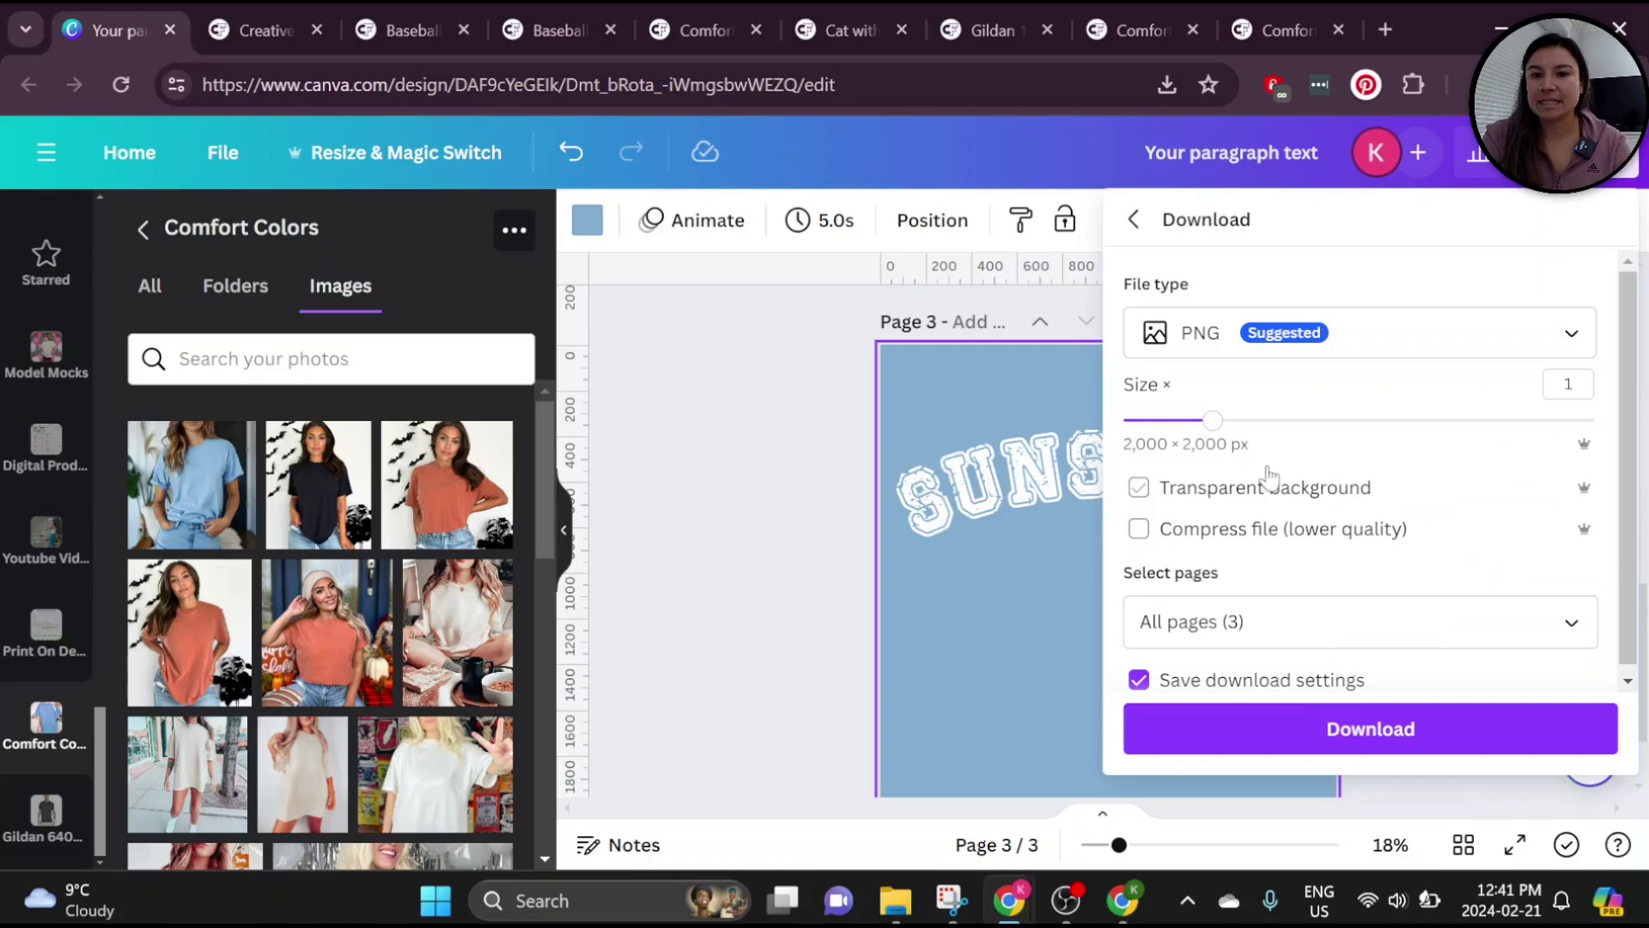
left_click(1230, 487)
left_click(692, 627)
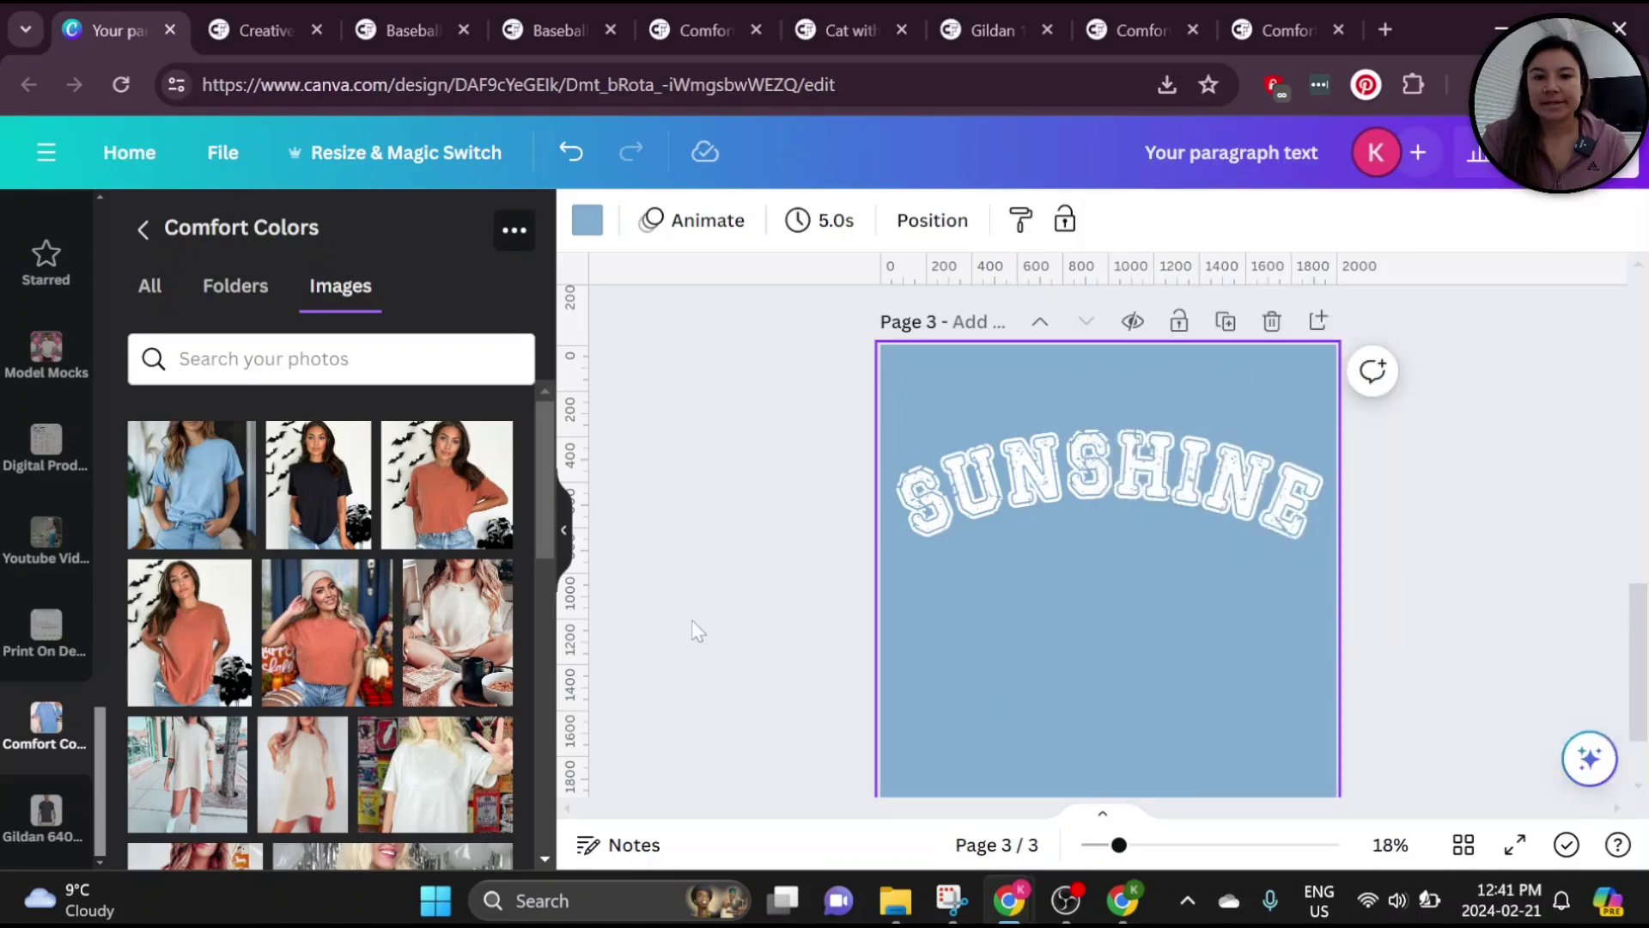
scroll(692, 626, "up", 10)
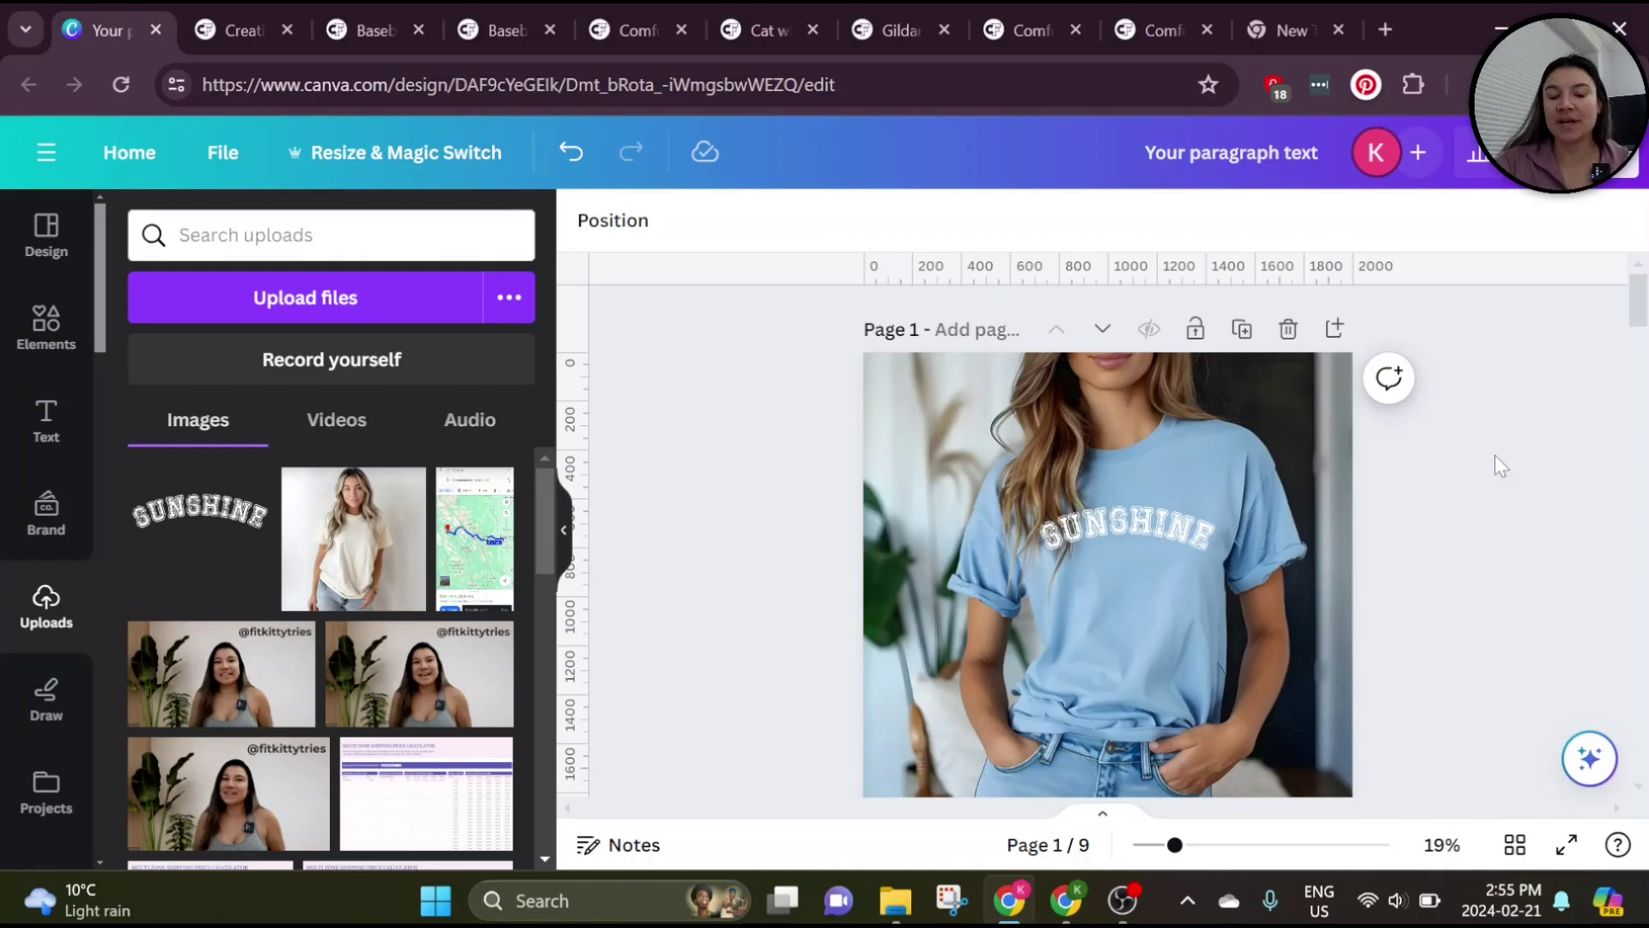
- Lower the SUNSHINE graphic's transparency to about 92
left_click(1183, 565)
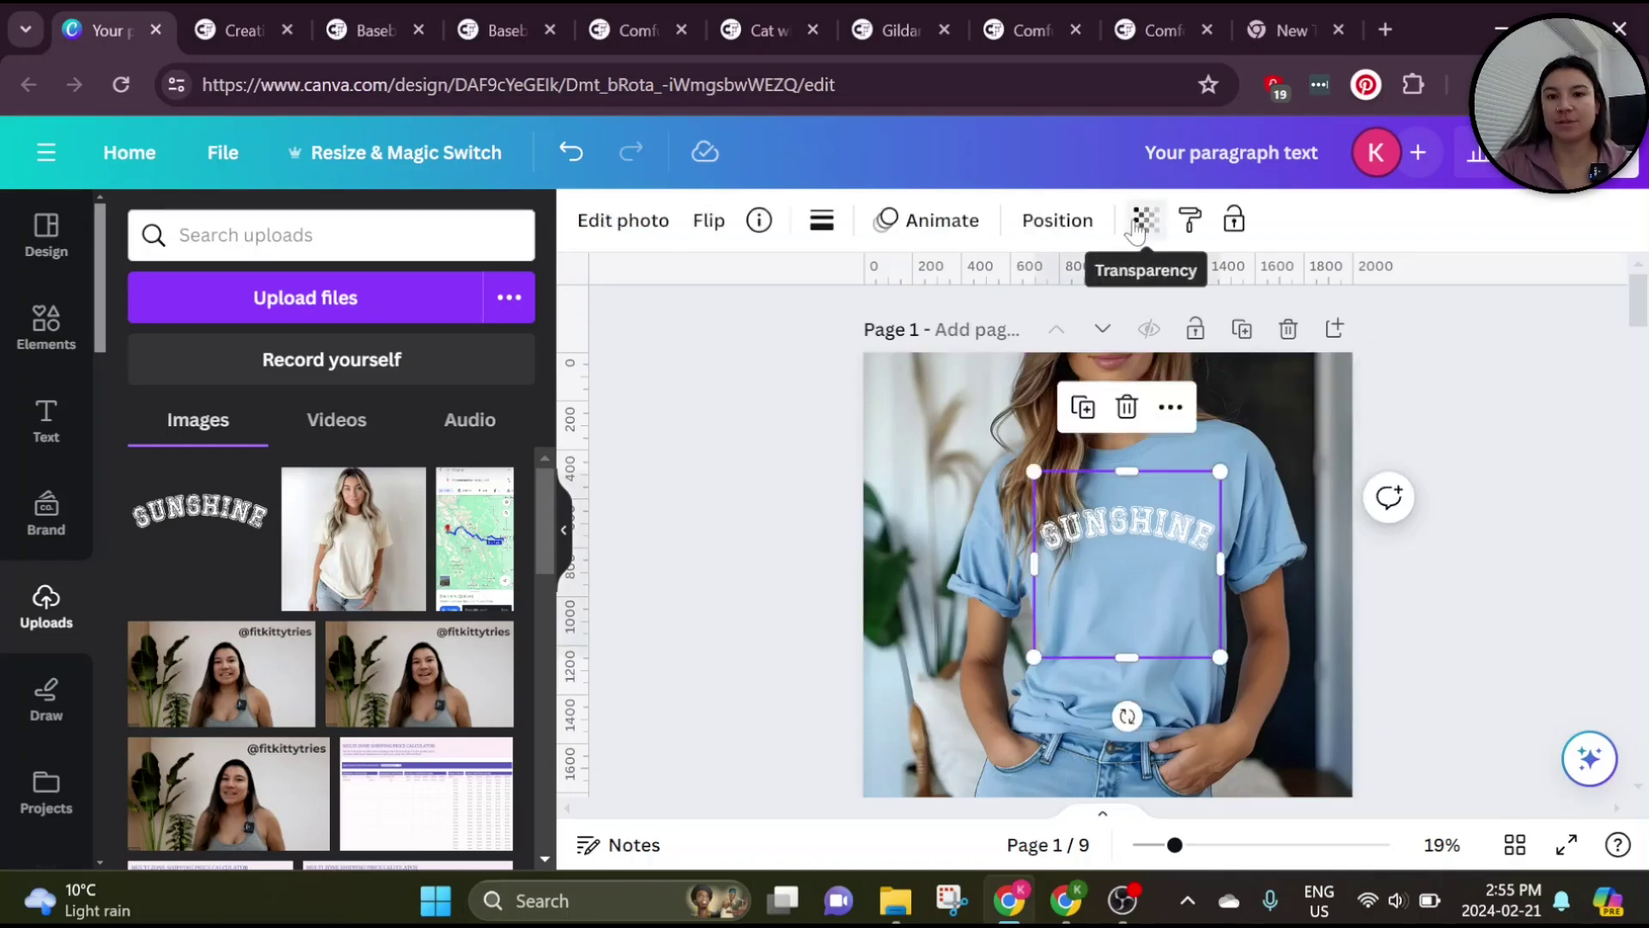
left_click(1140, 222)
left_click_drag(1145, 327, 1126, 325)
left_click(1255, 404)
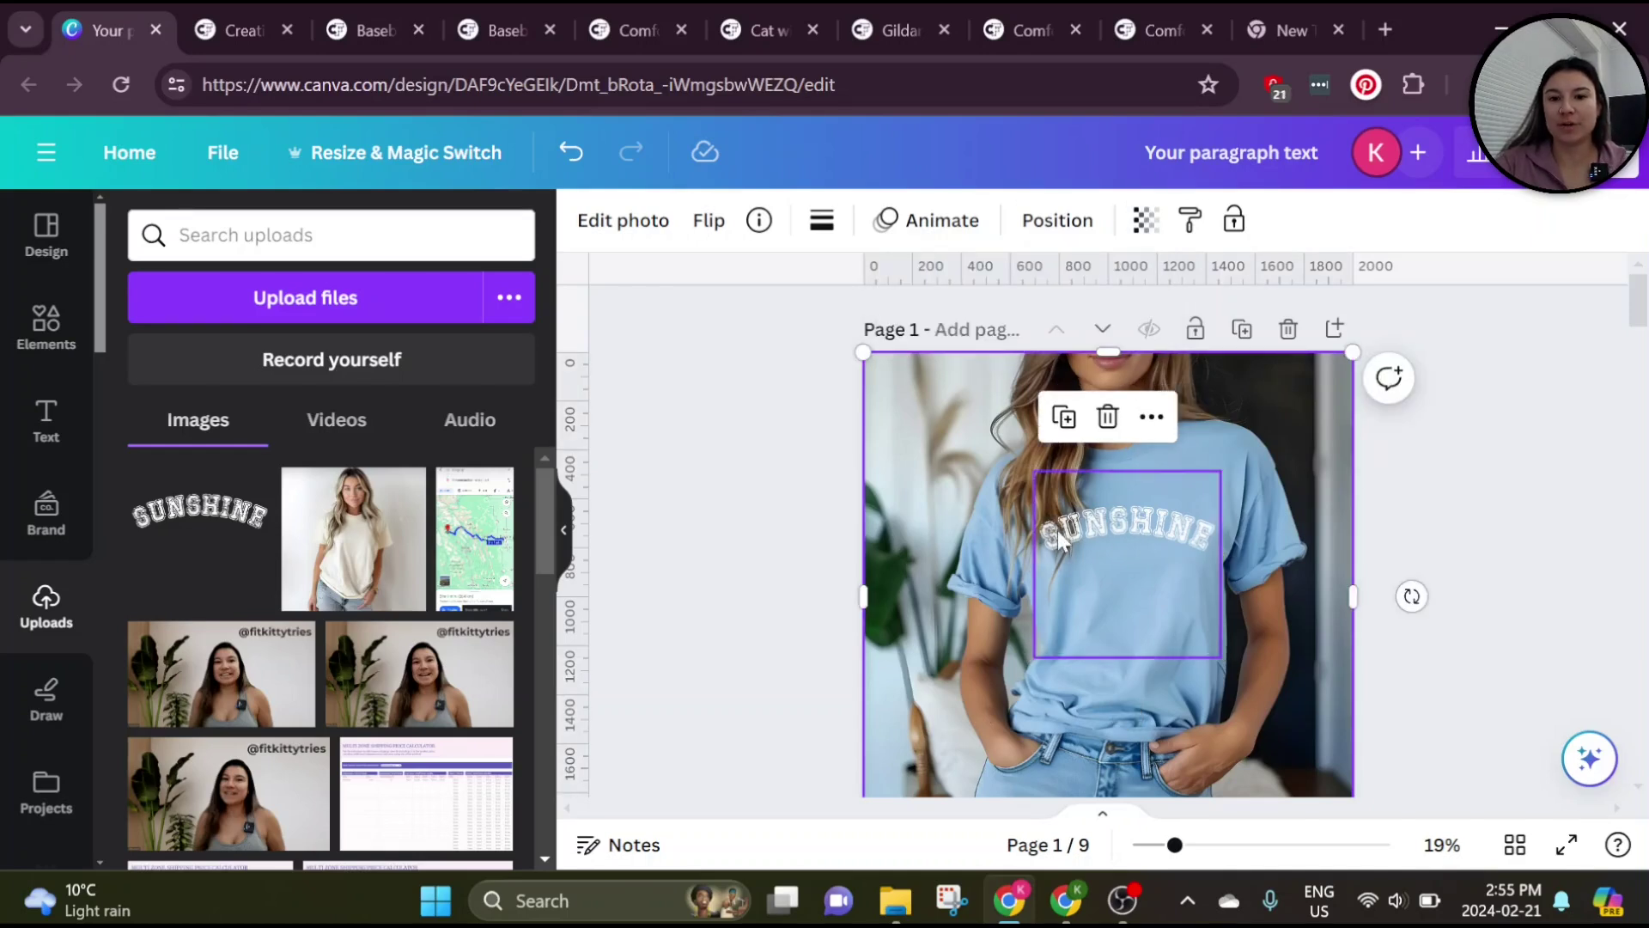
- Use Magic Eraser to rub out the S and U where the hair falls
left_click(1096, 568)
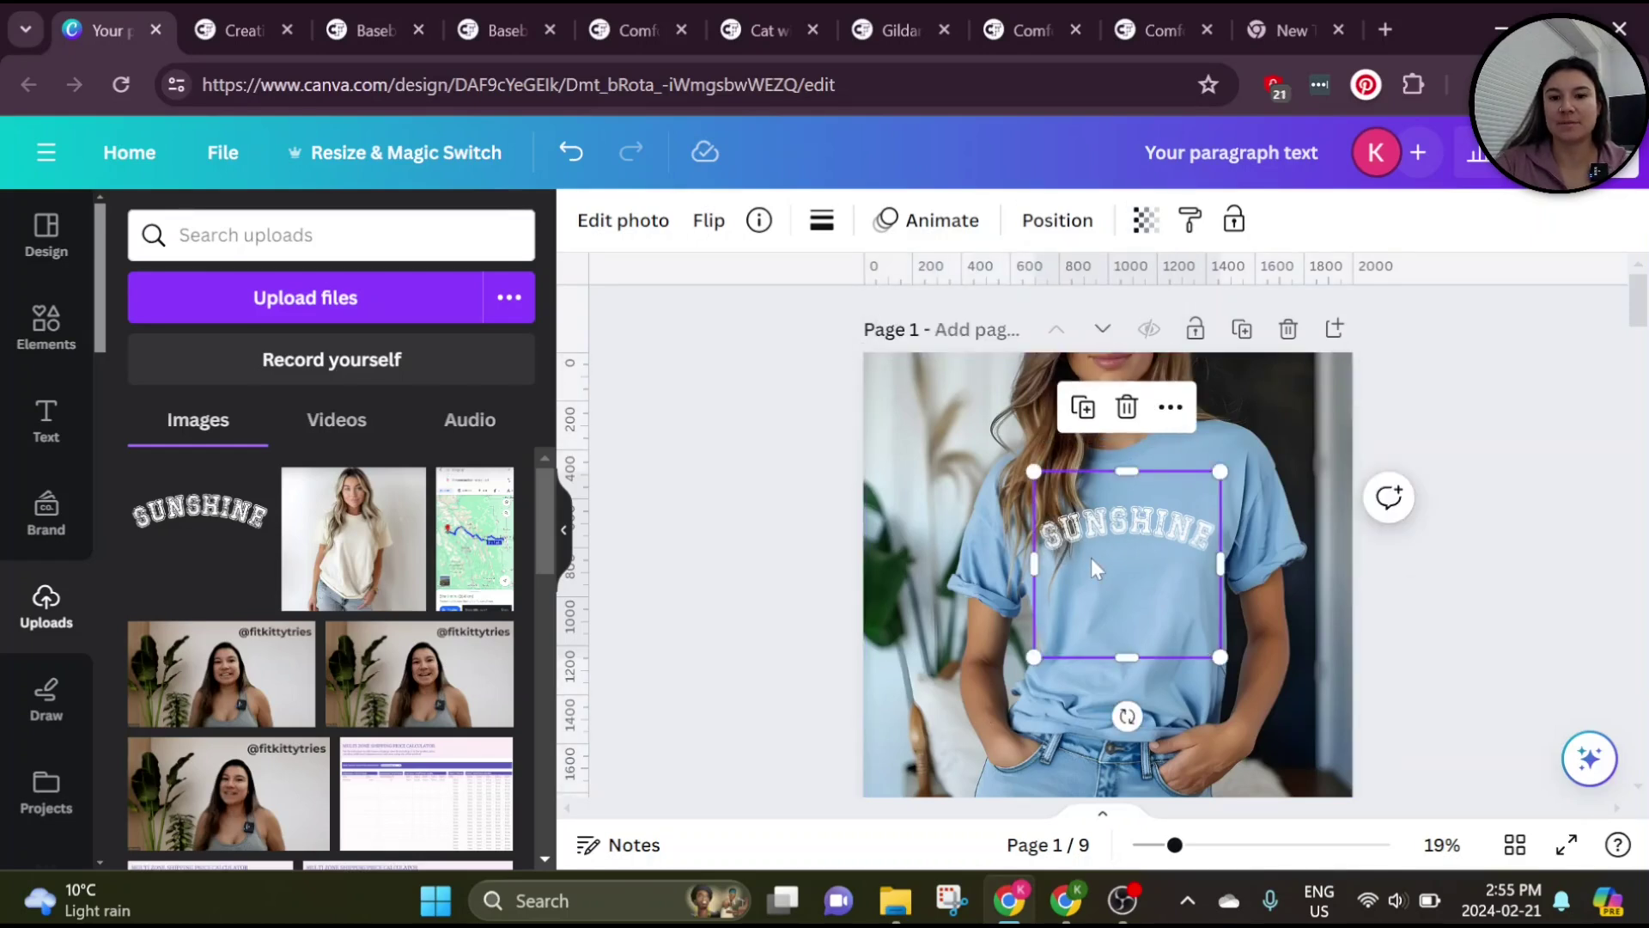
left_click(605, 221)
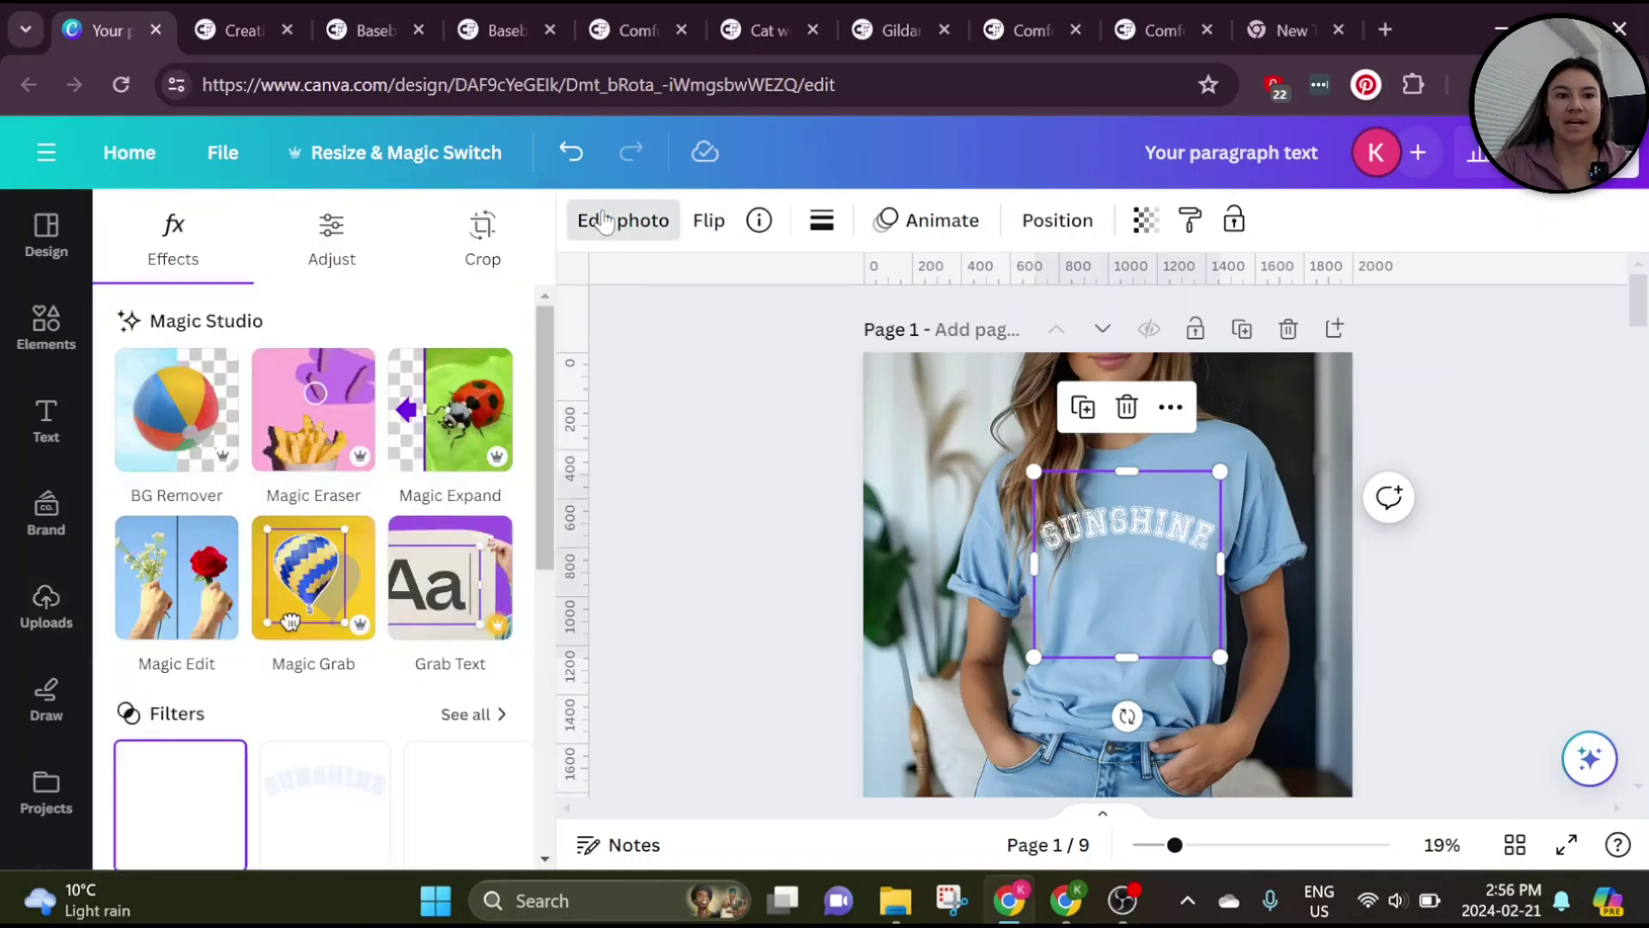
left_click(321, 432)
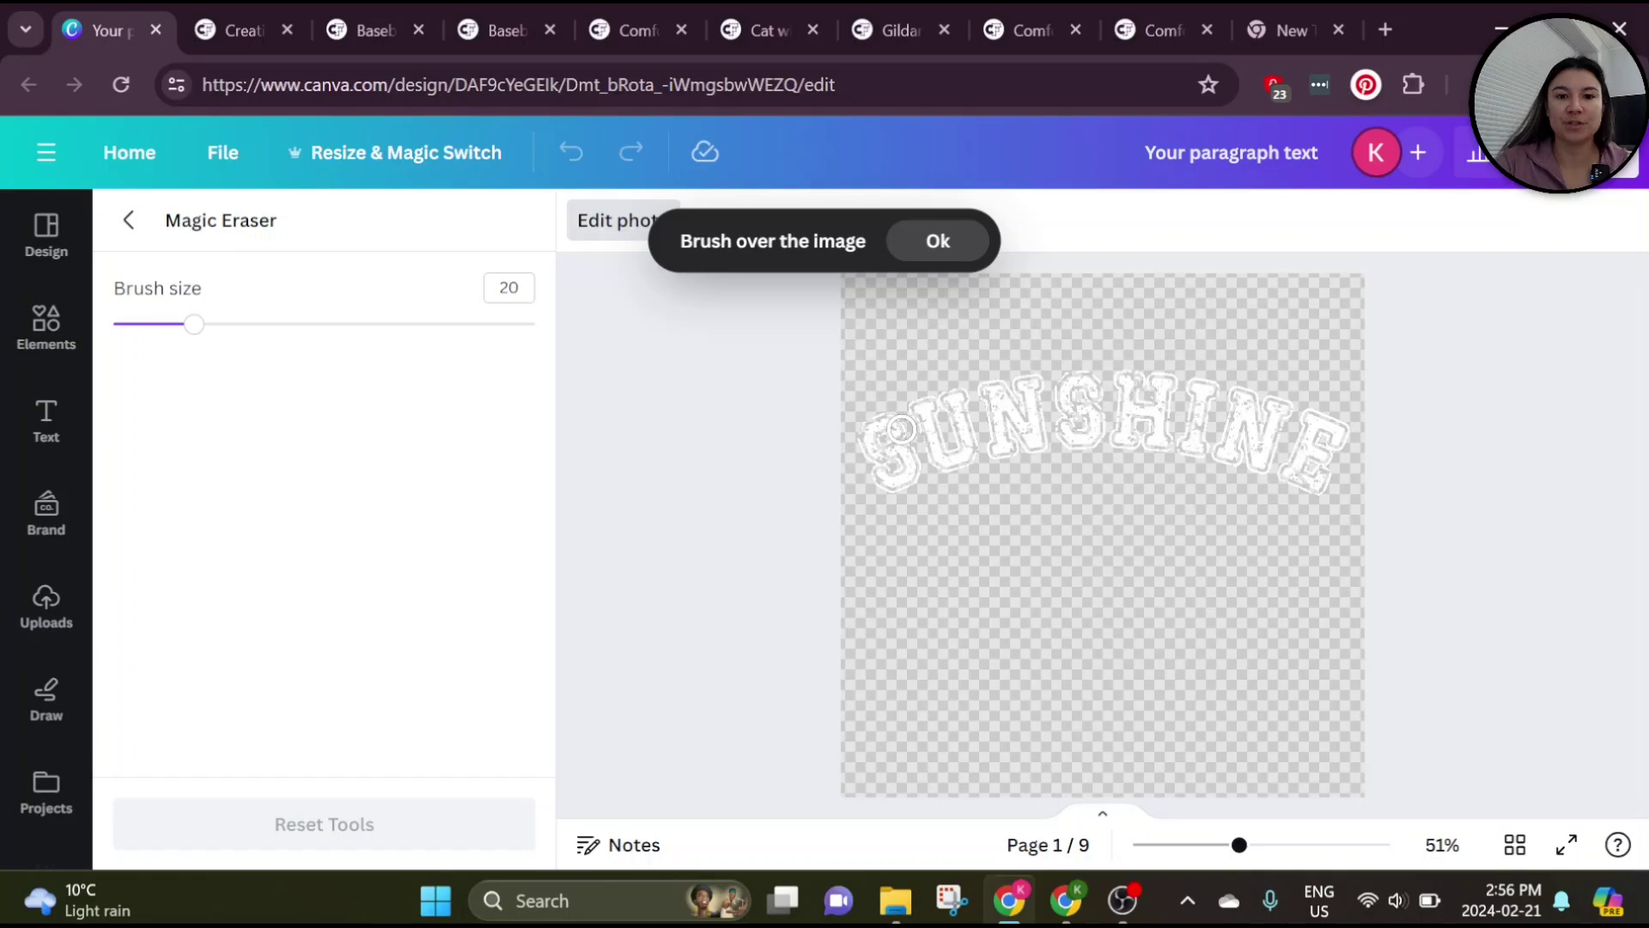
left_click_drag(914, 404, 930, 481)
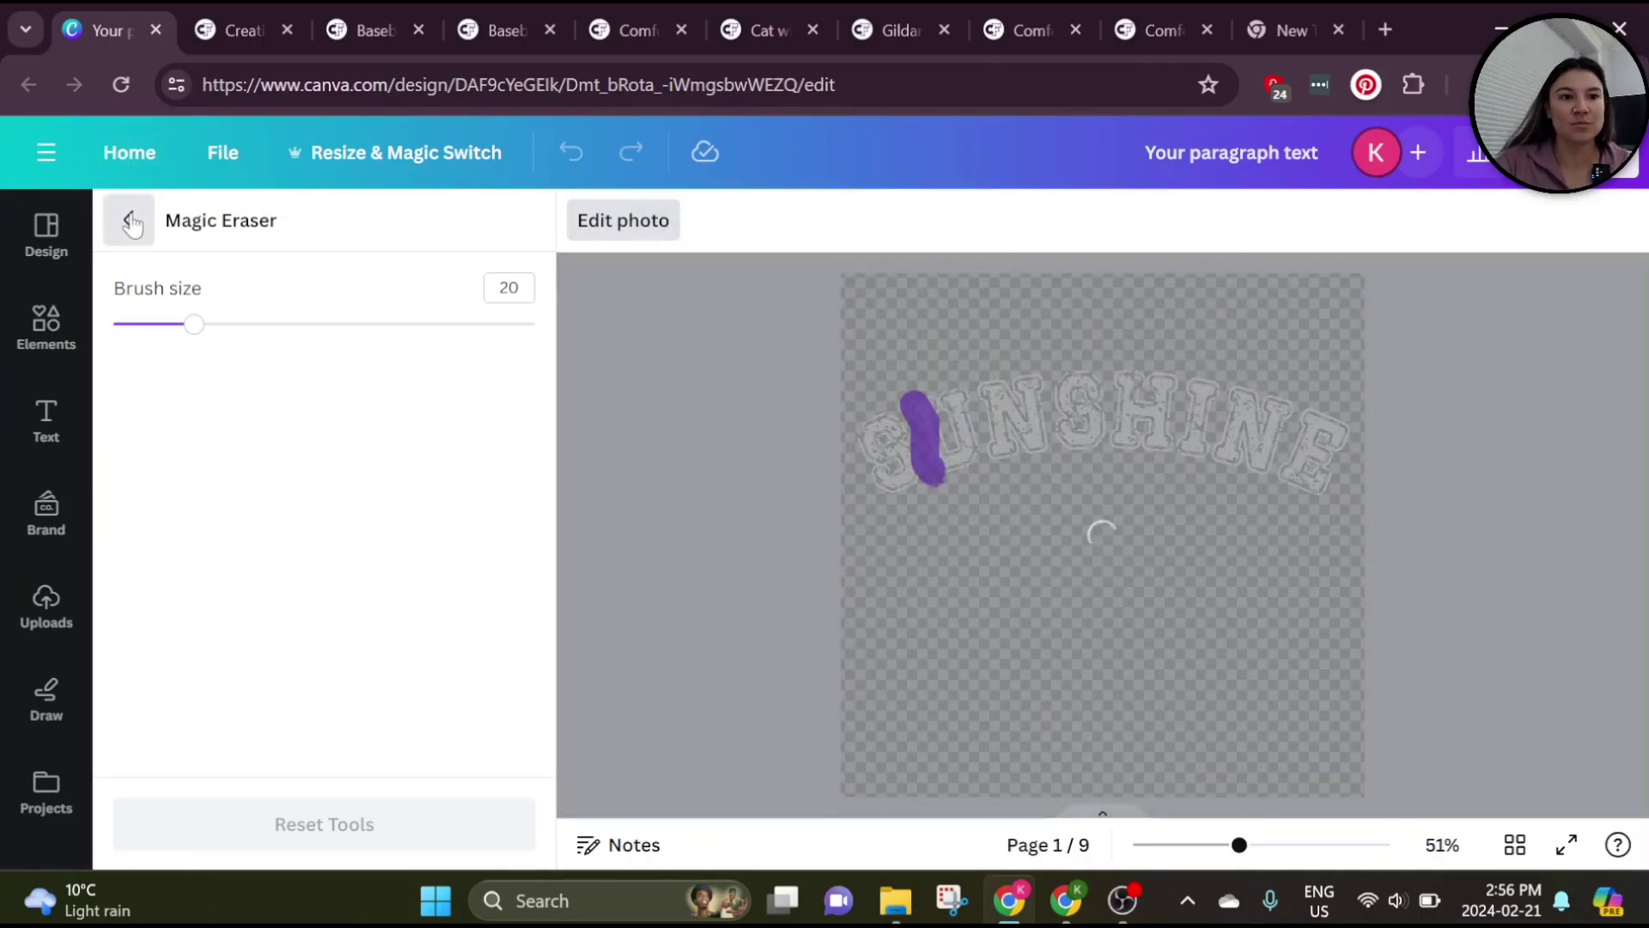
left_click(129, 220)
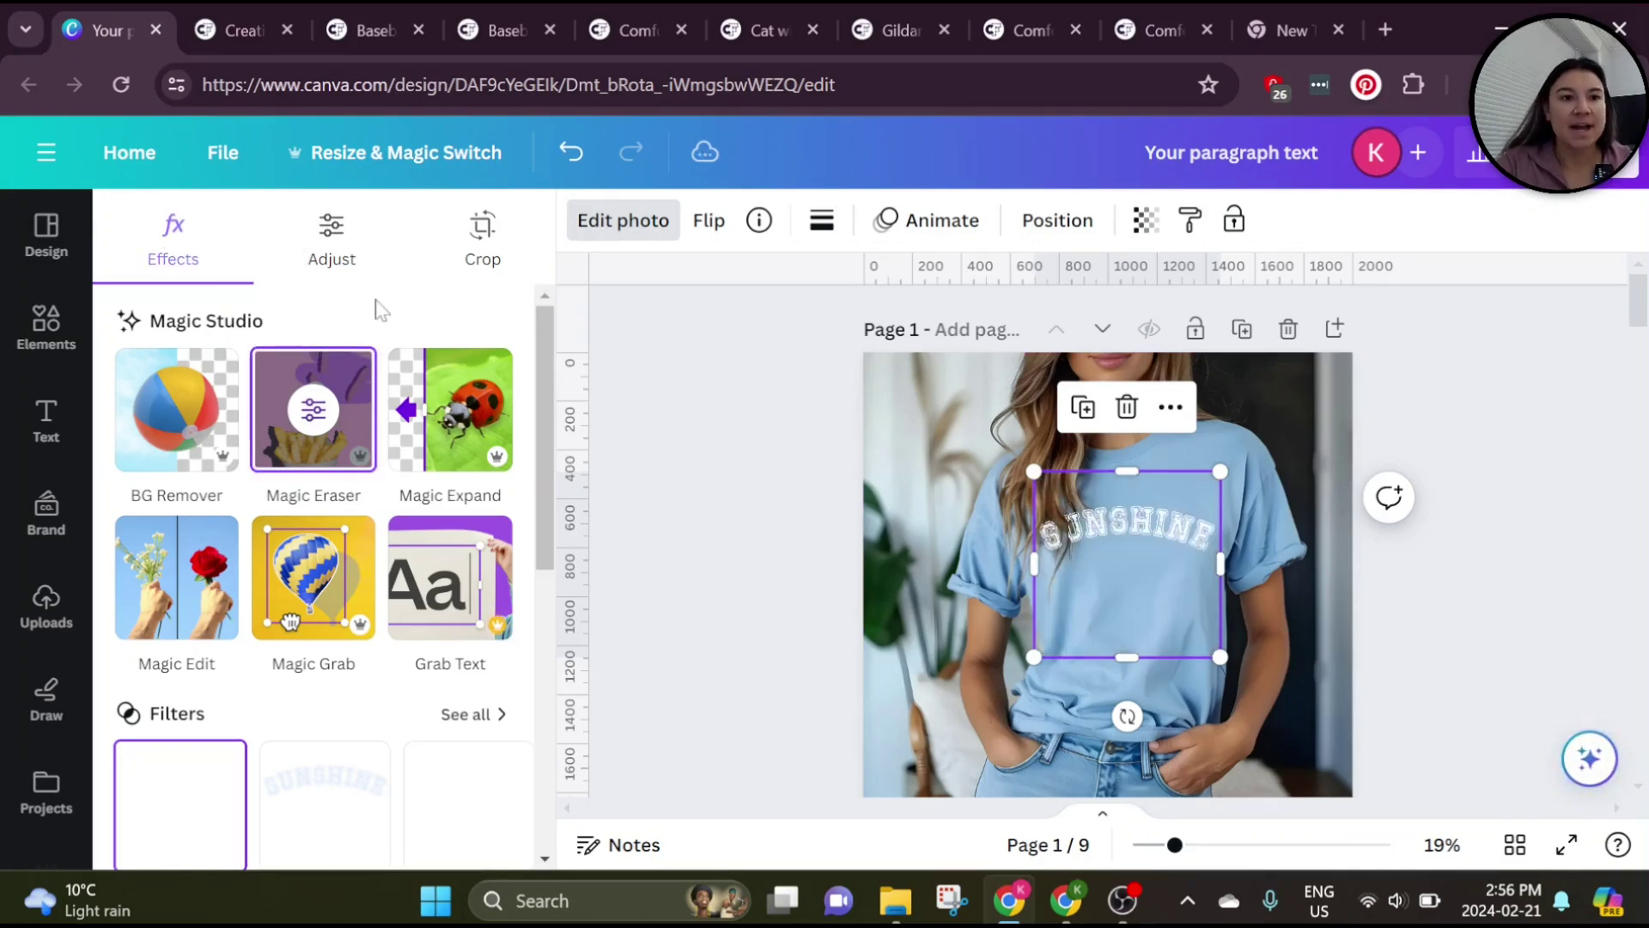
left_click(314, 413)
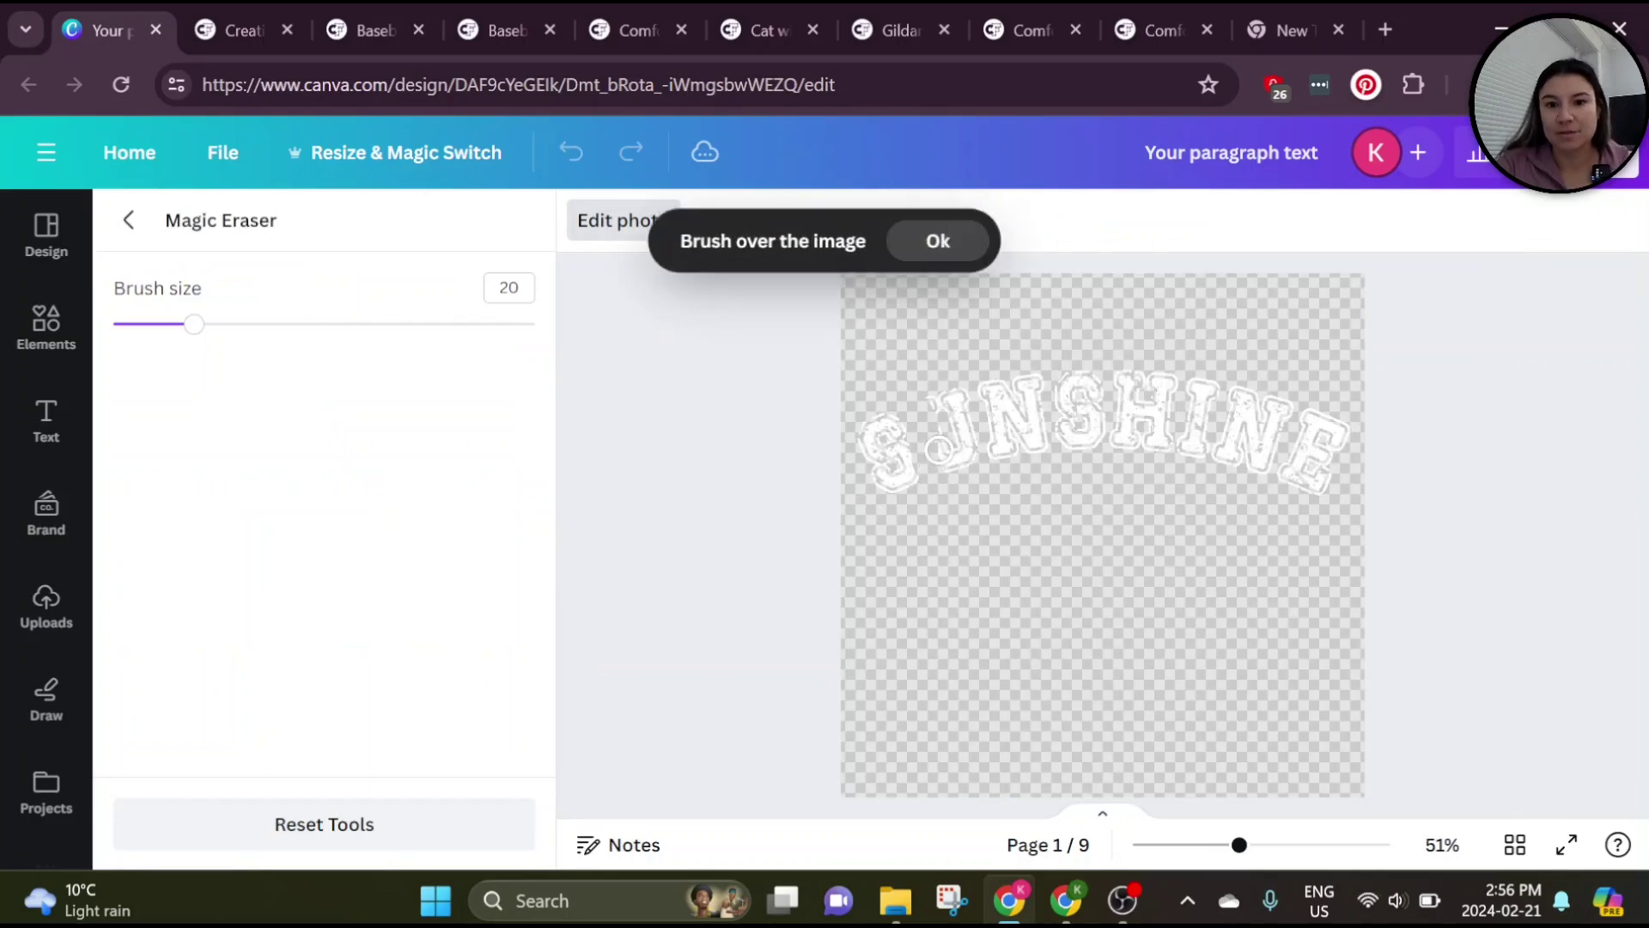
left_click_drag(936, 438, 940, 462)
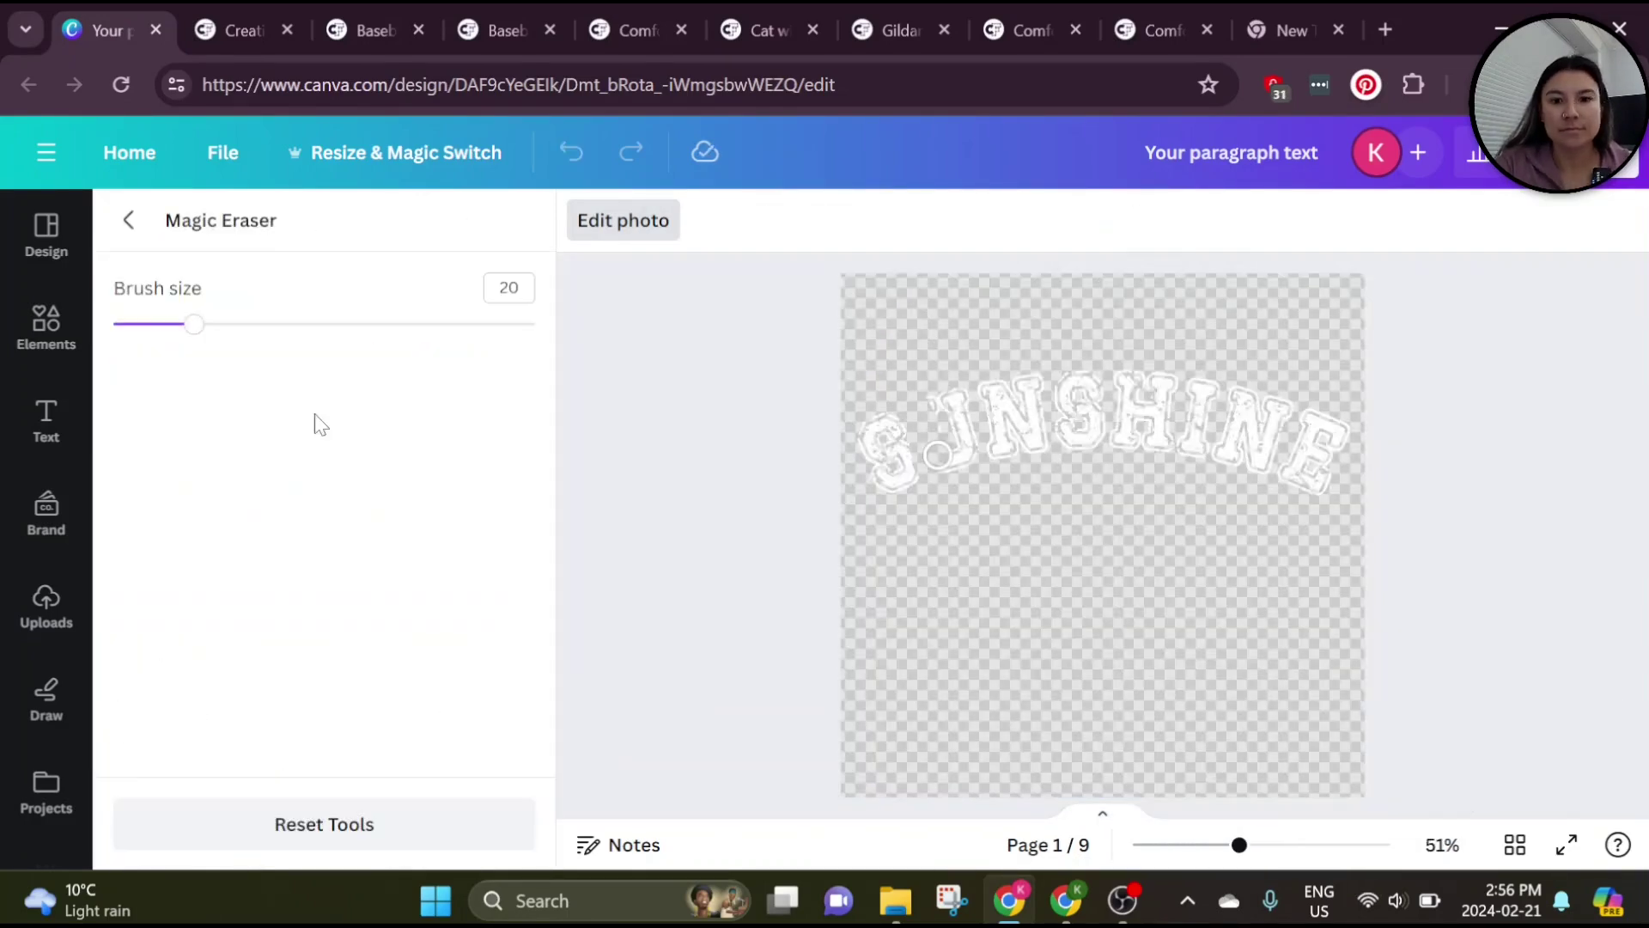
left_click_drag(874, 412, 886, 428)
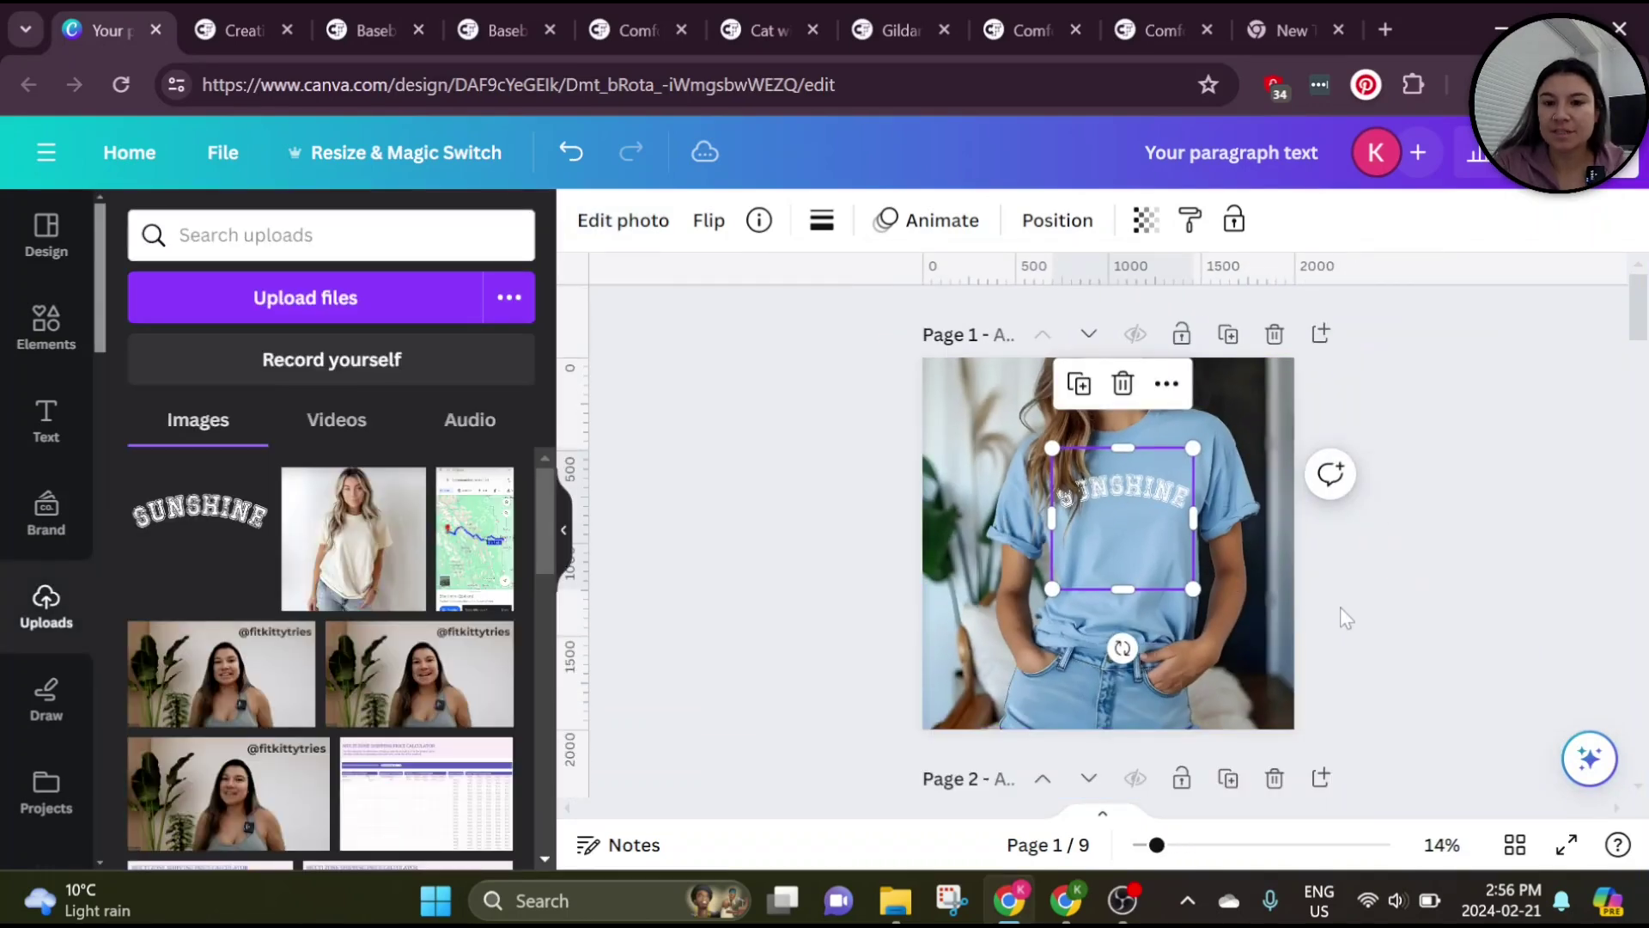
- Delete the erased SUNSHINE graphic and place a fresh uploaded copy, enlarged and centred on the chest
left_click(1340, 606)
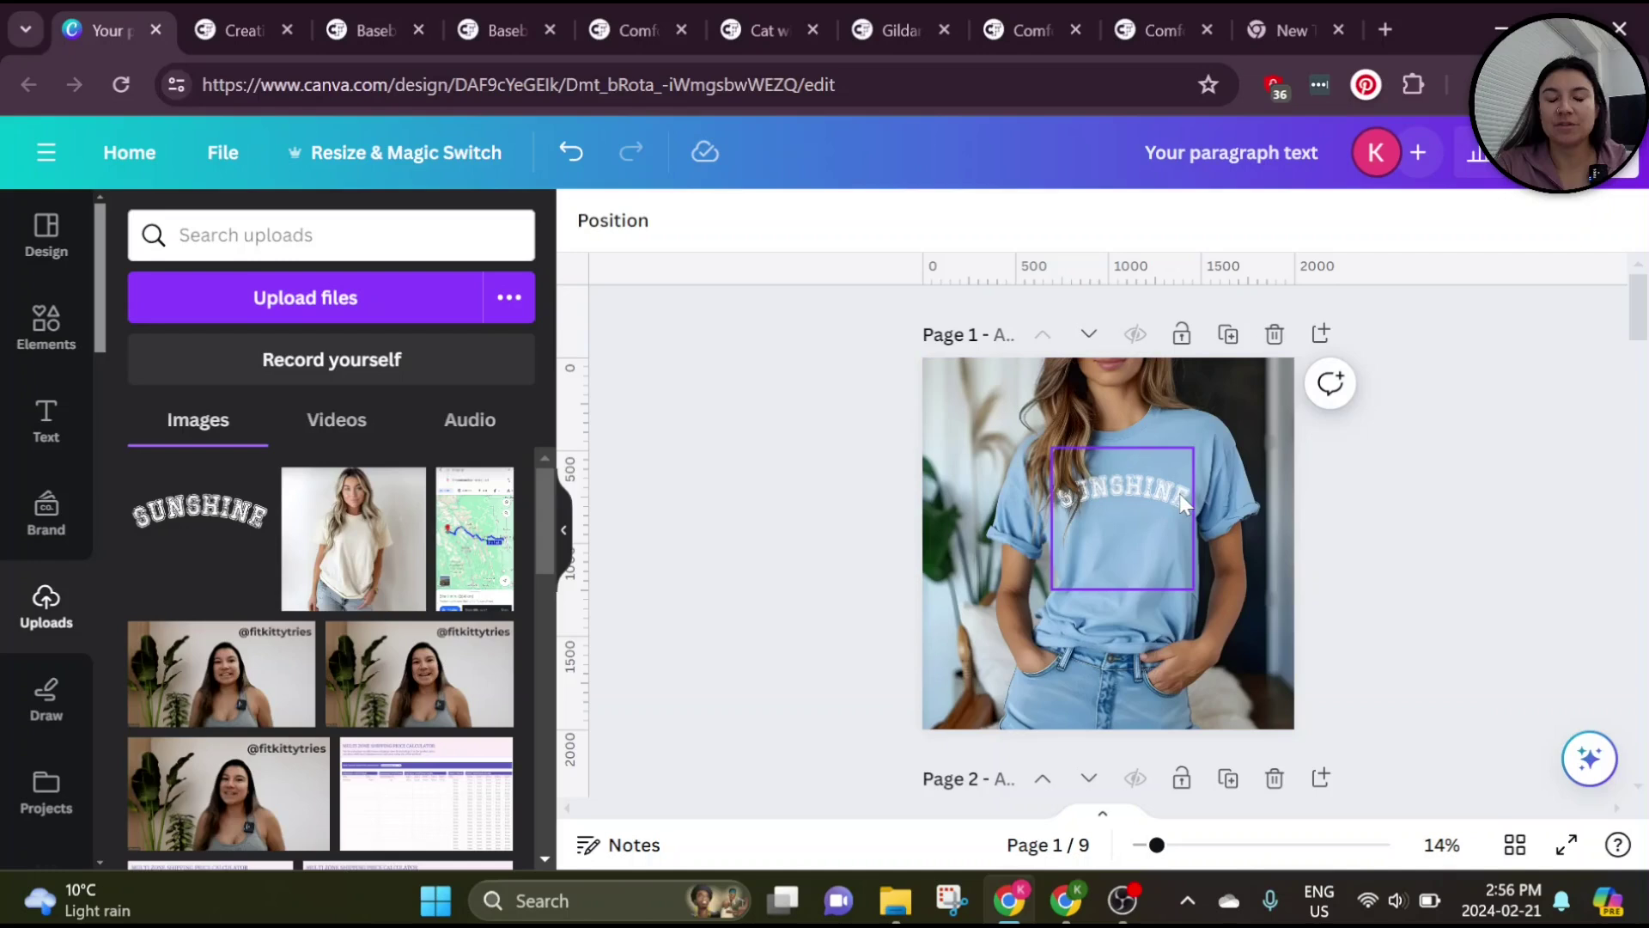
left_click(1181, 502)
key("Delete")
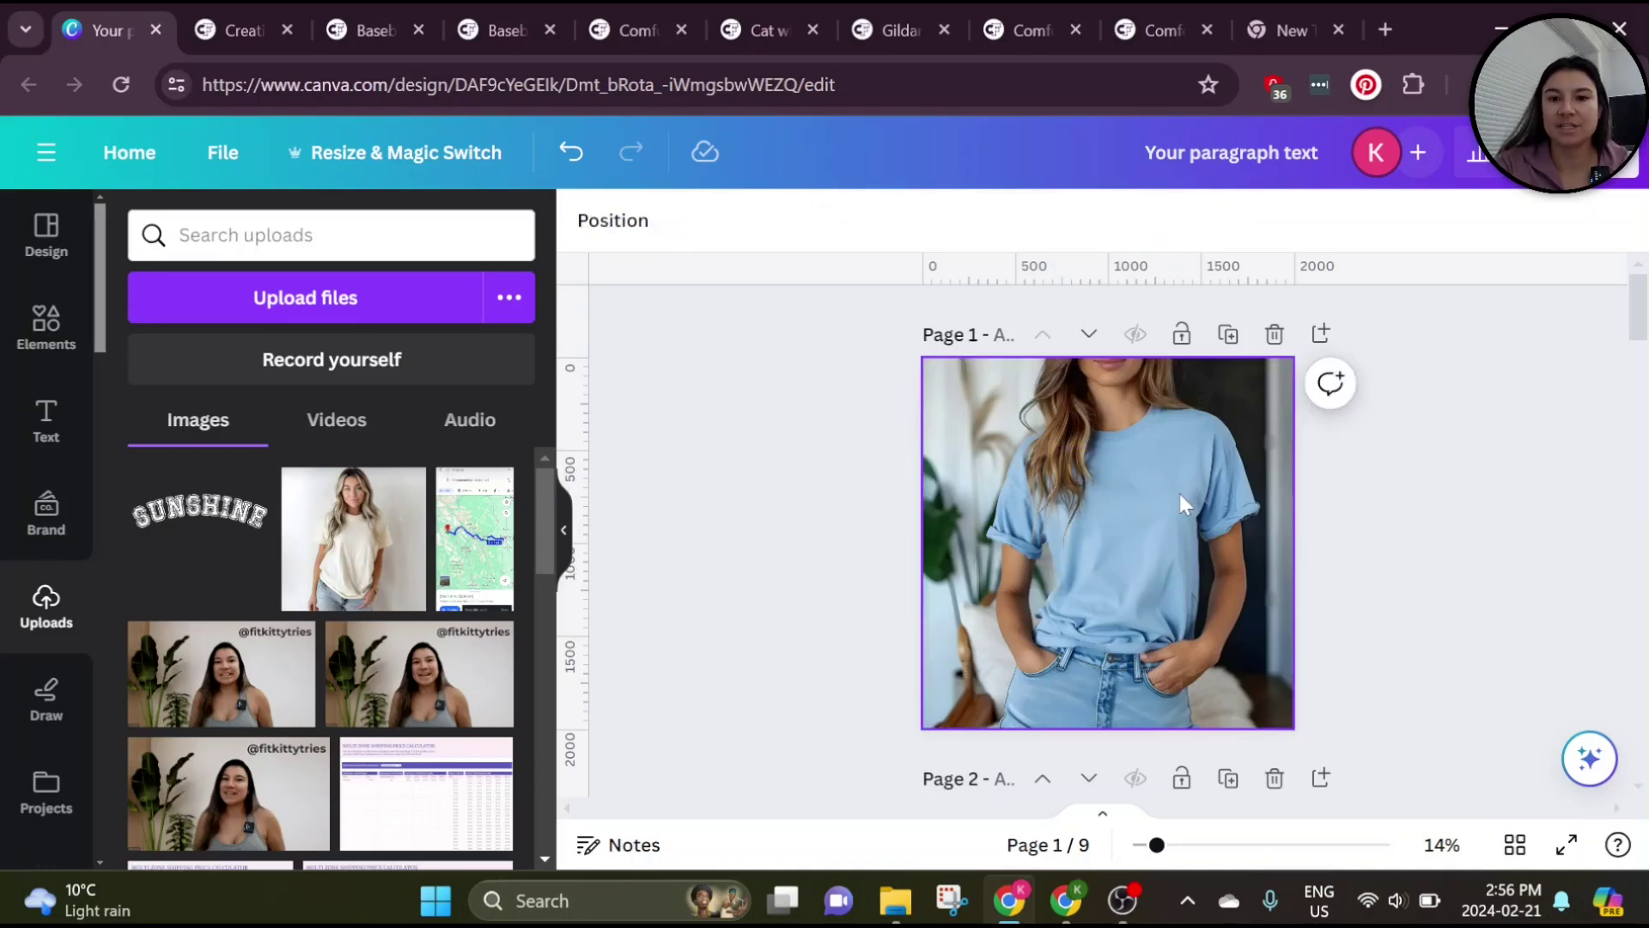
left_click(236, 556)
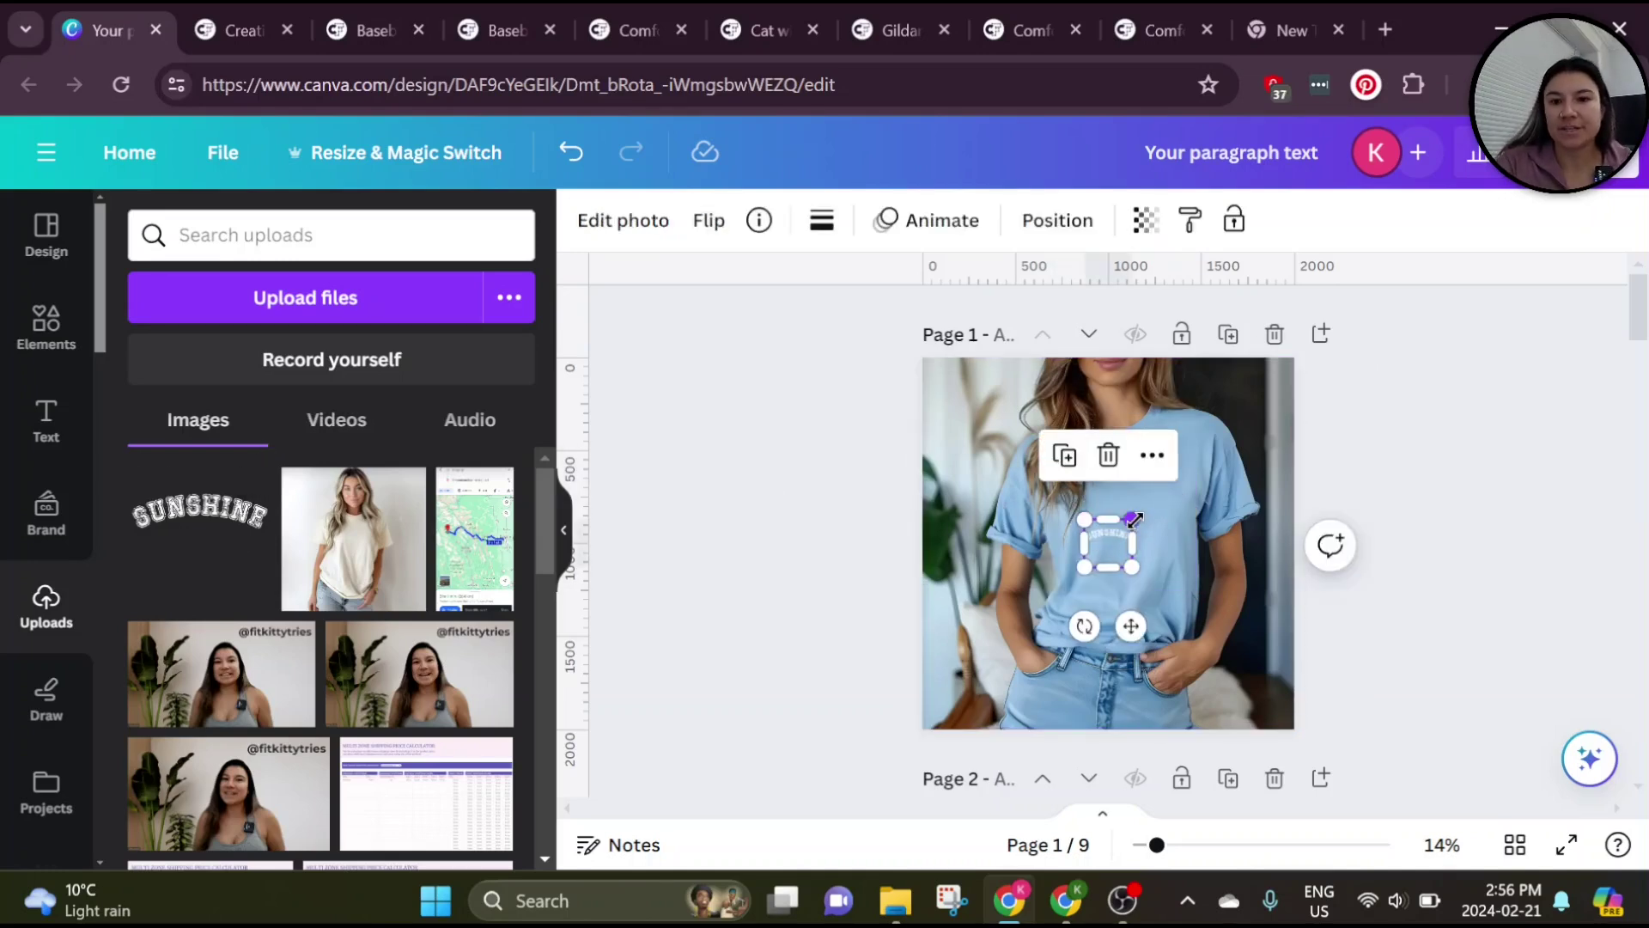
left_click_drag(1132, 519, 1195, 456)
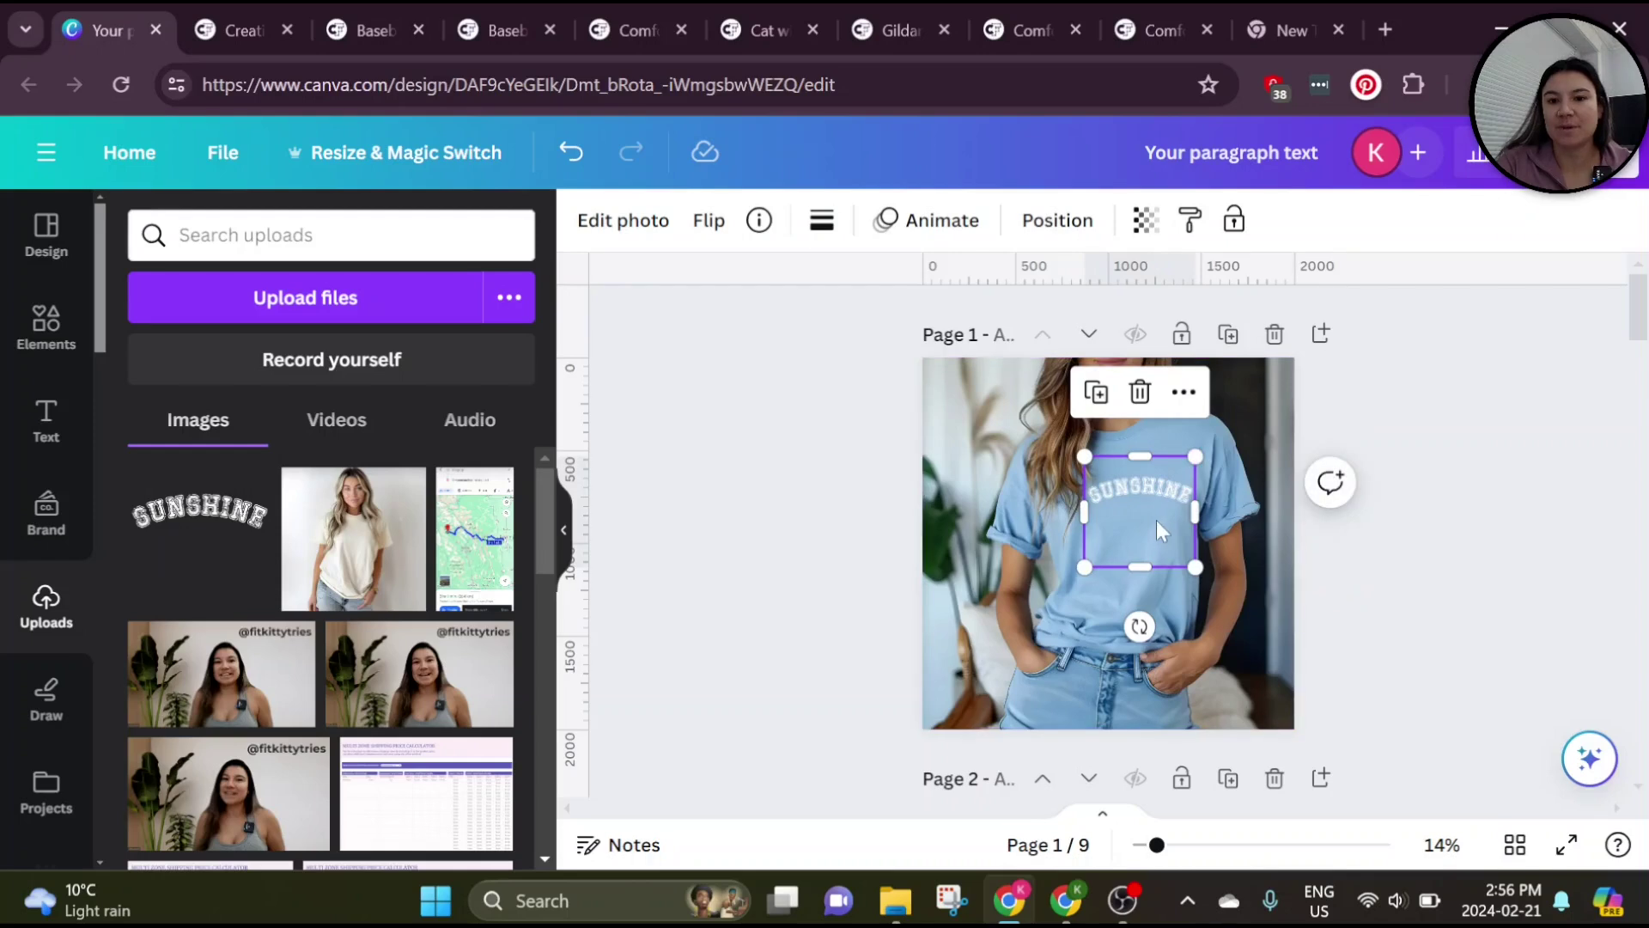
left_click_drag(1155, 530, 1141, 516)
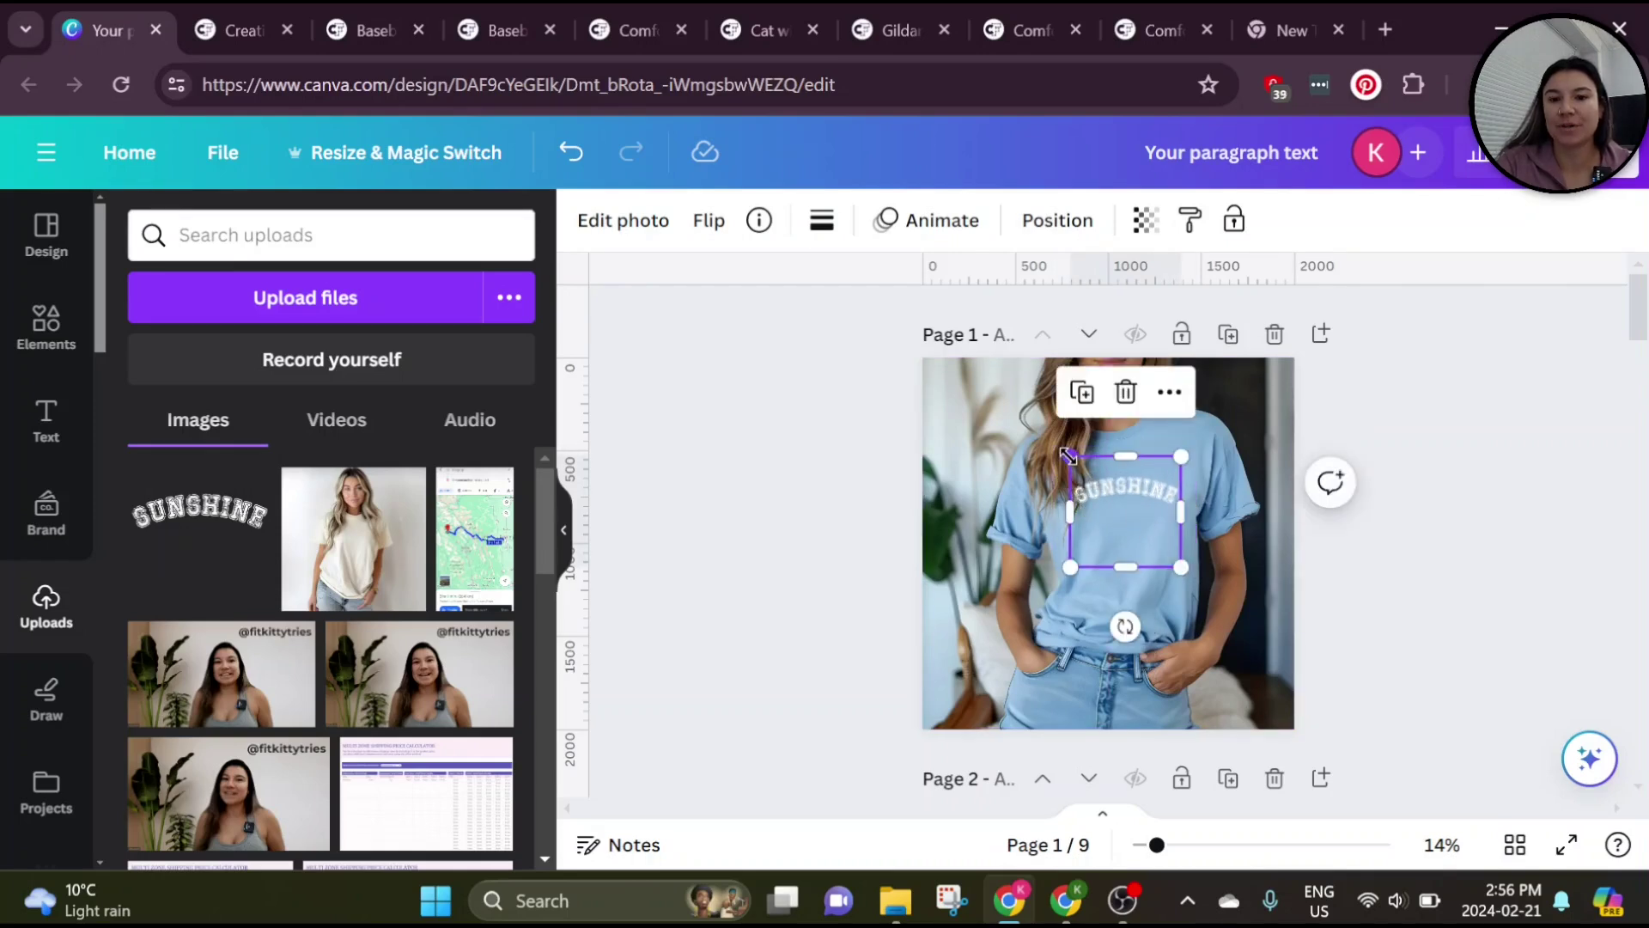
left_click_drag(1067, 455, 1057, 444)
left_click_drag(1140, 508, 1147, 512)
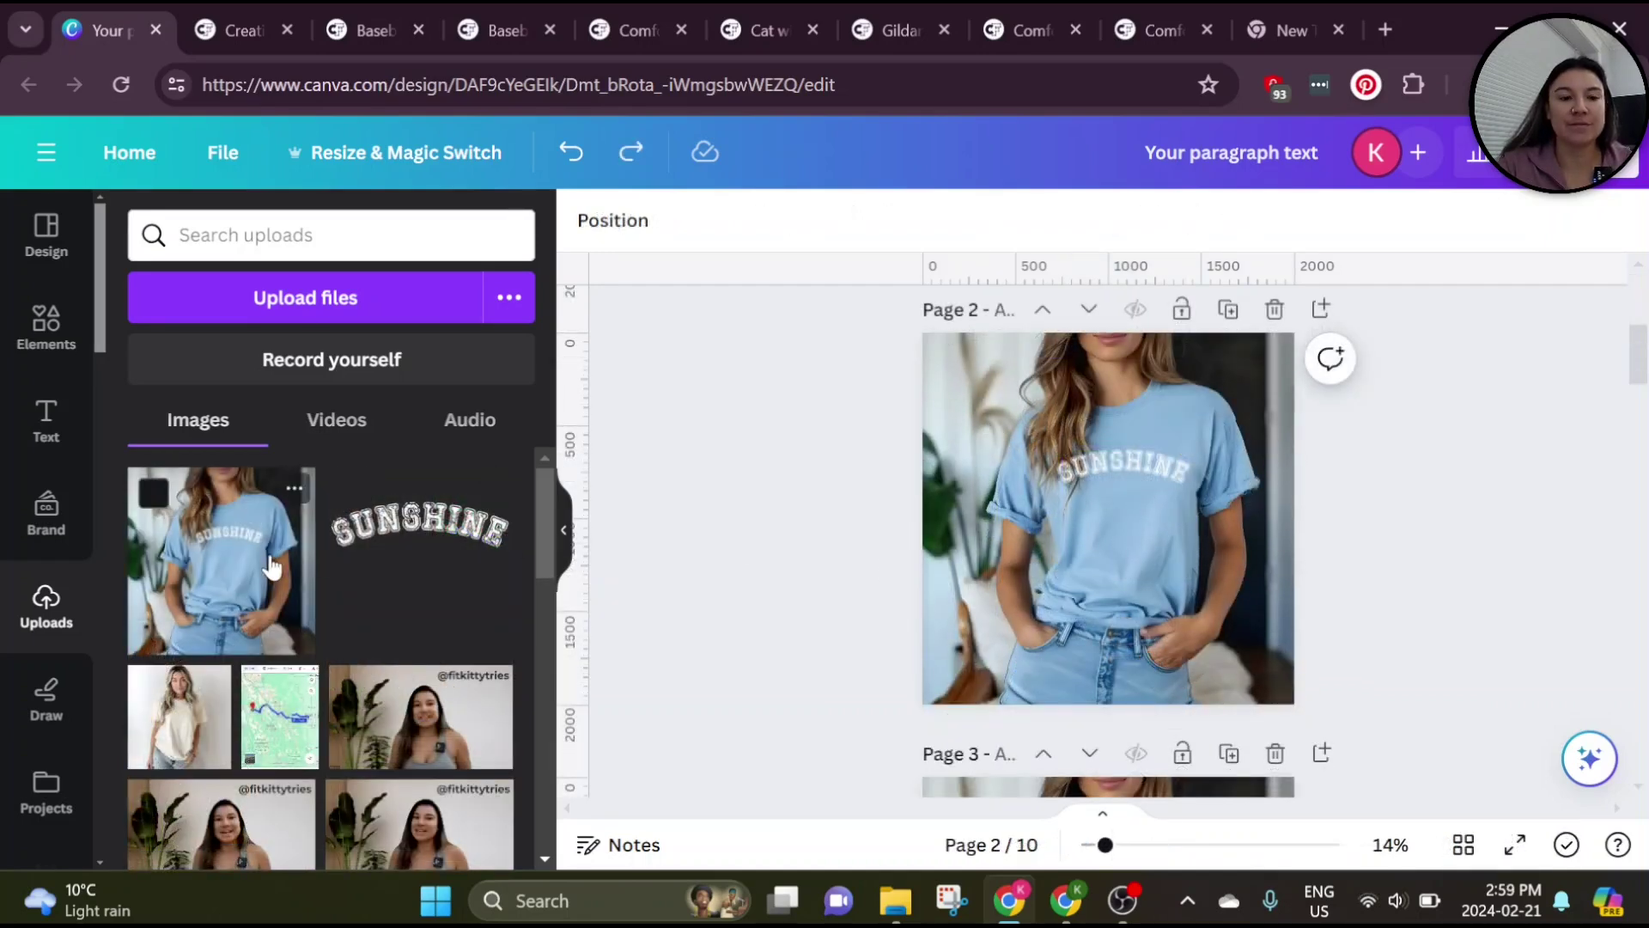
- Delete page 2's SUNSHINE graphic and place the uploaded SUNSHINE shirt photo stretched to fill the page
left_click(1102, 455)
key("Delete")
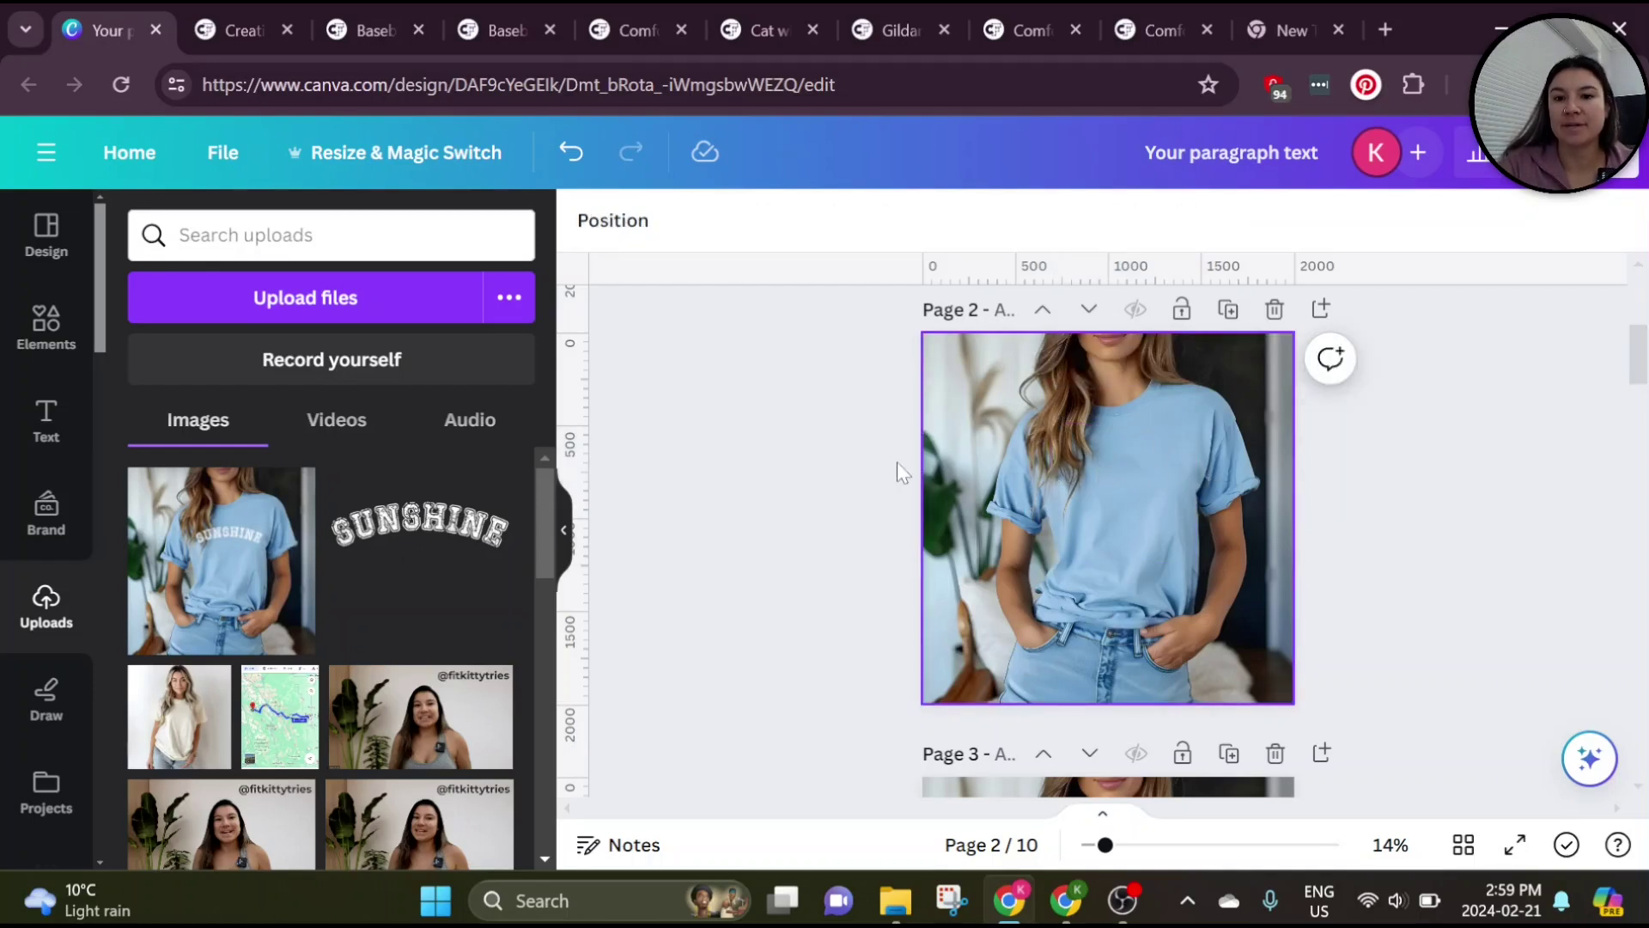
left_click_drag(277, 573, 1067, 496)
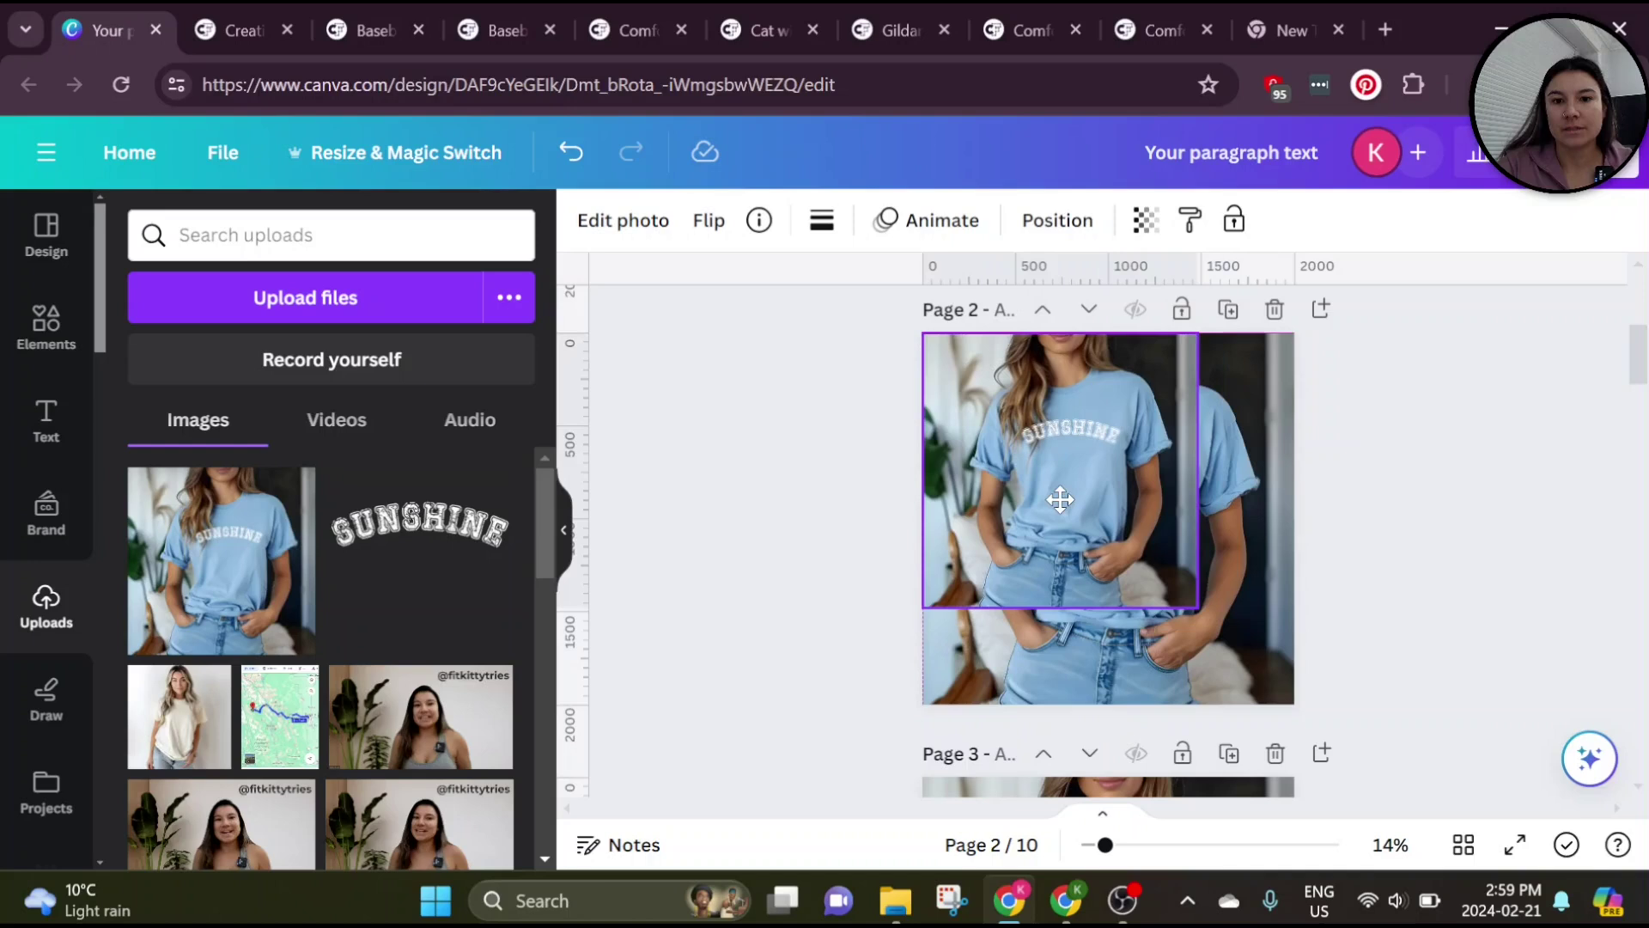
left_click_drag(1197, 607, 1293, 703)
left_click(624, 225)
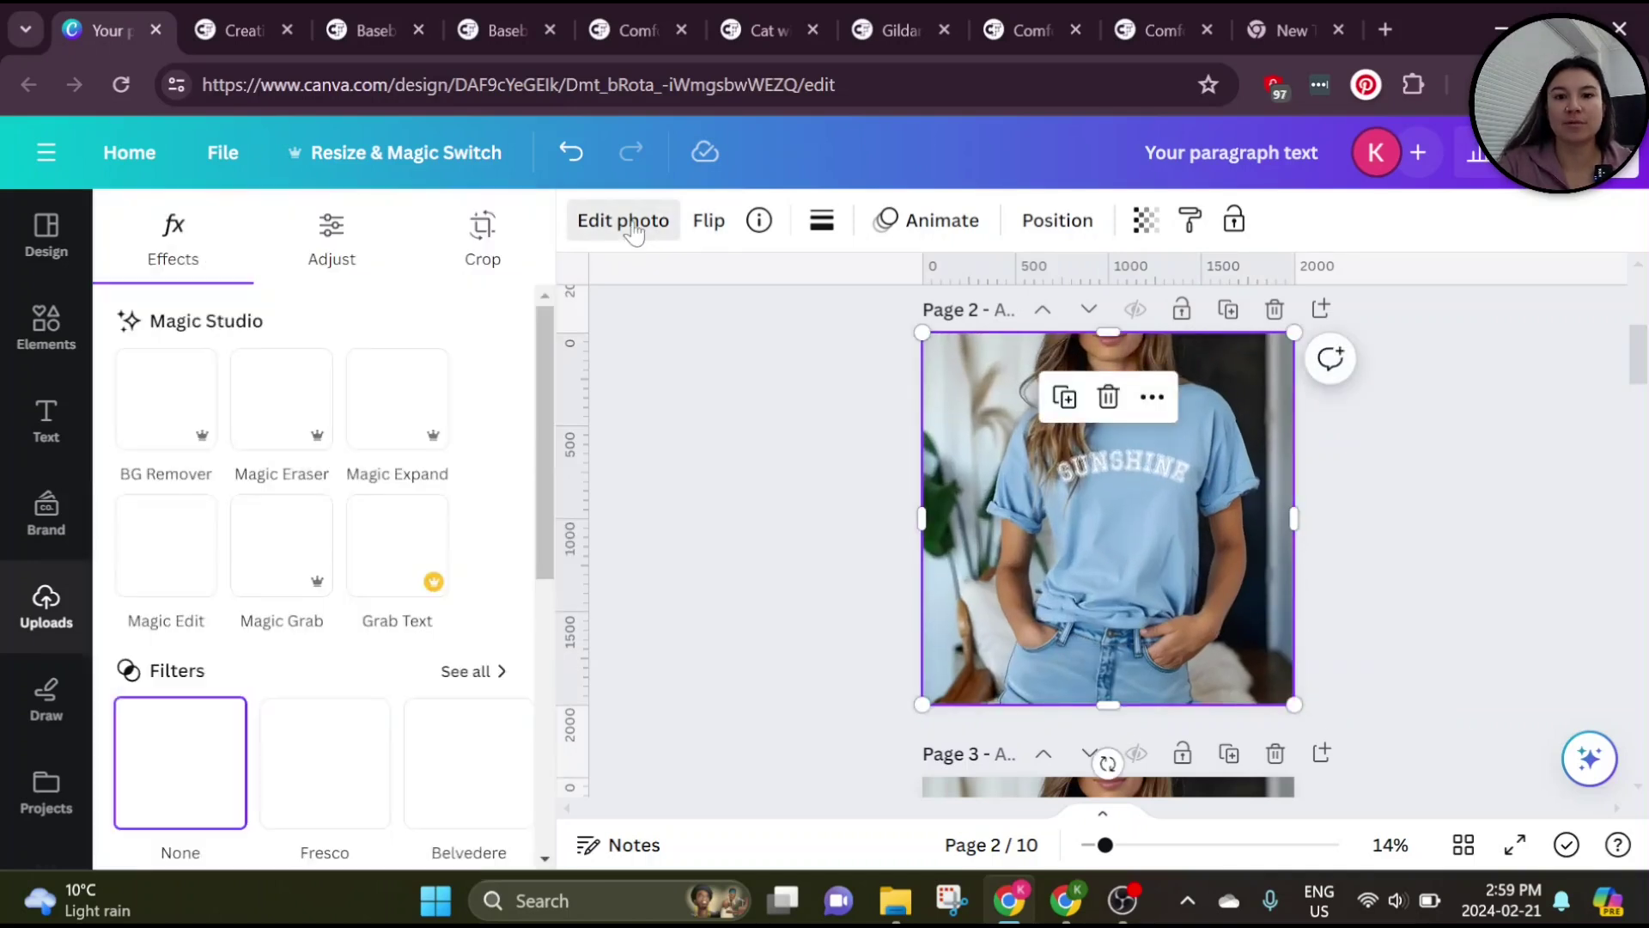
- Remove the photo's background and erase the S and U lettering with a size-8 brush
left_click(207, 418)
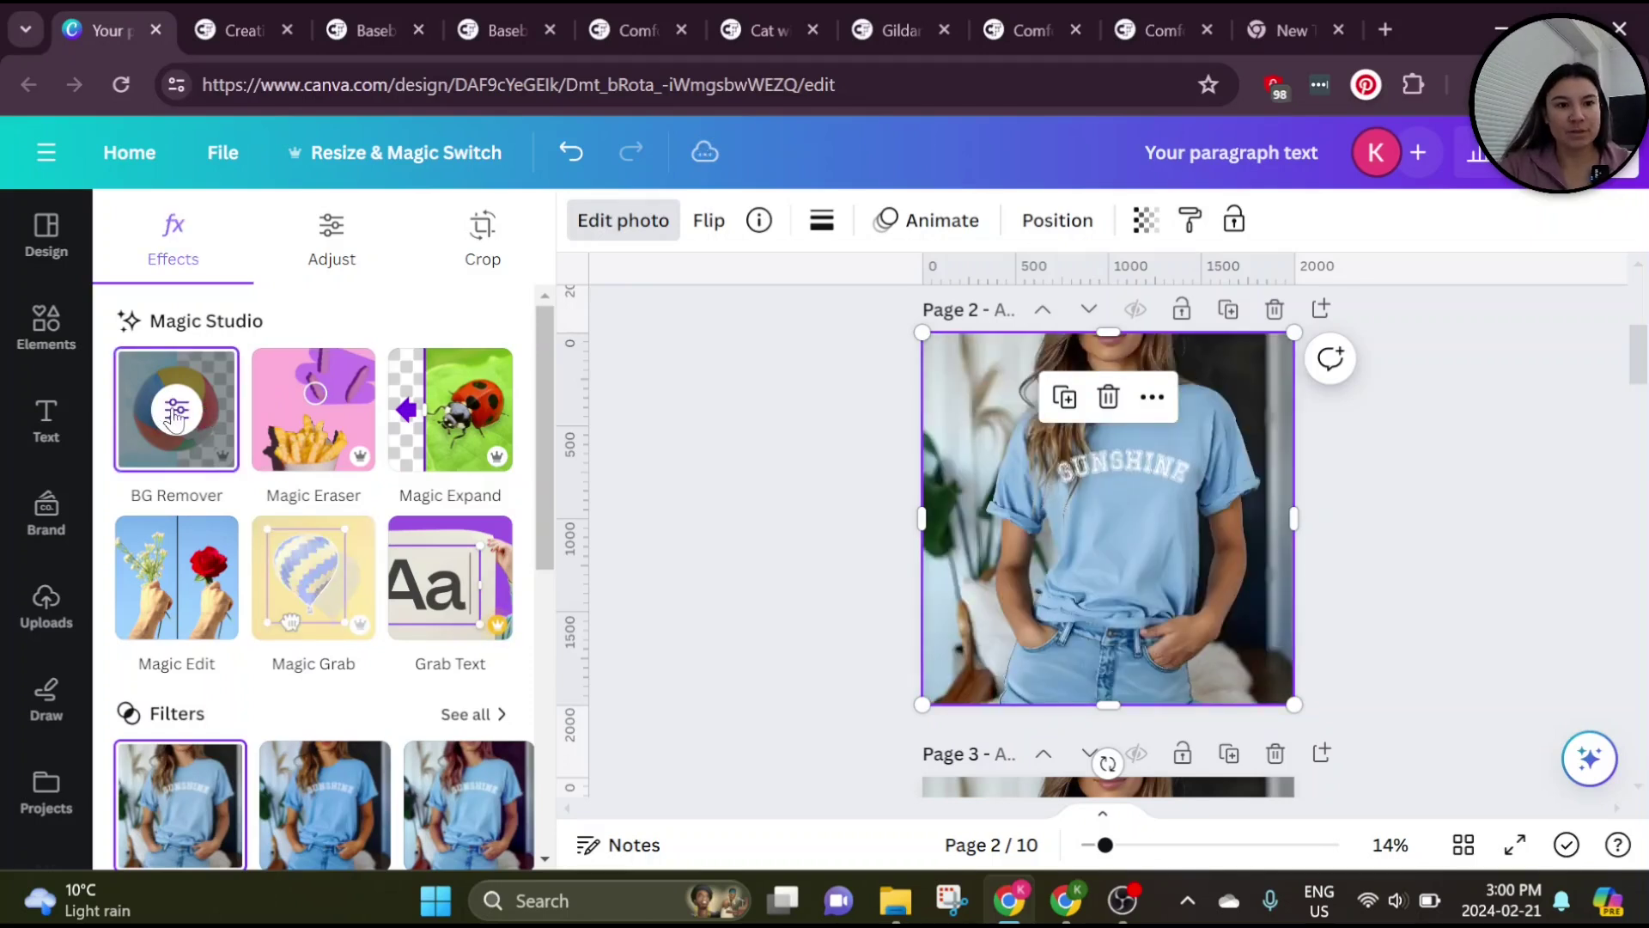
left_click(178, 416)
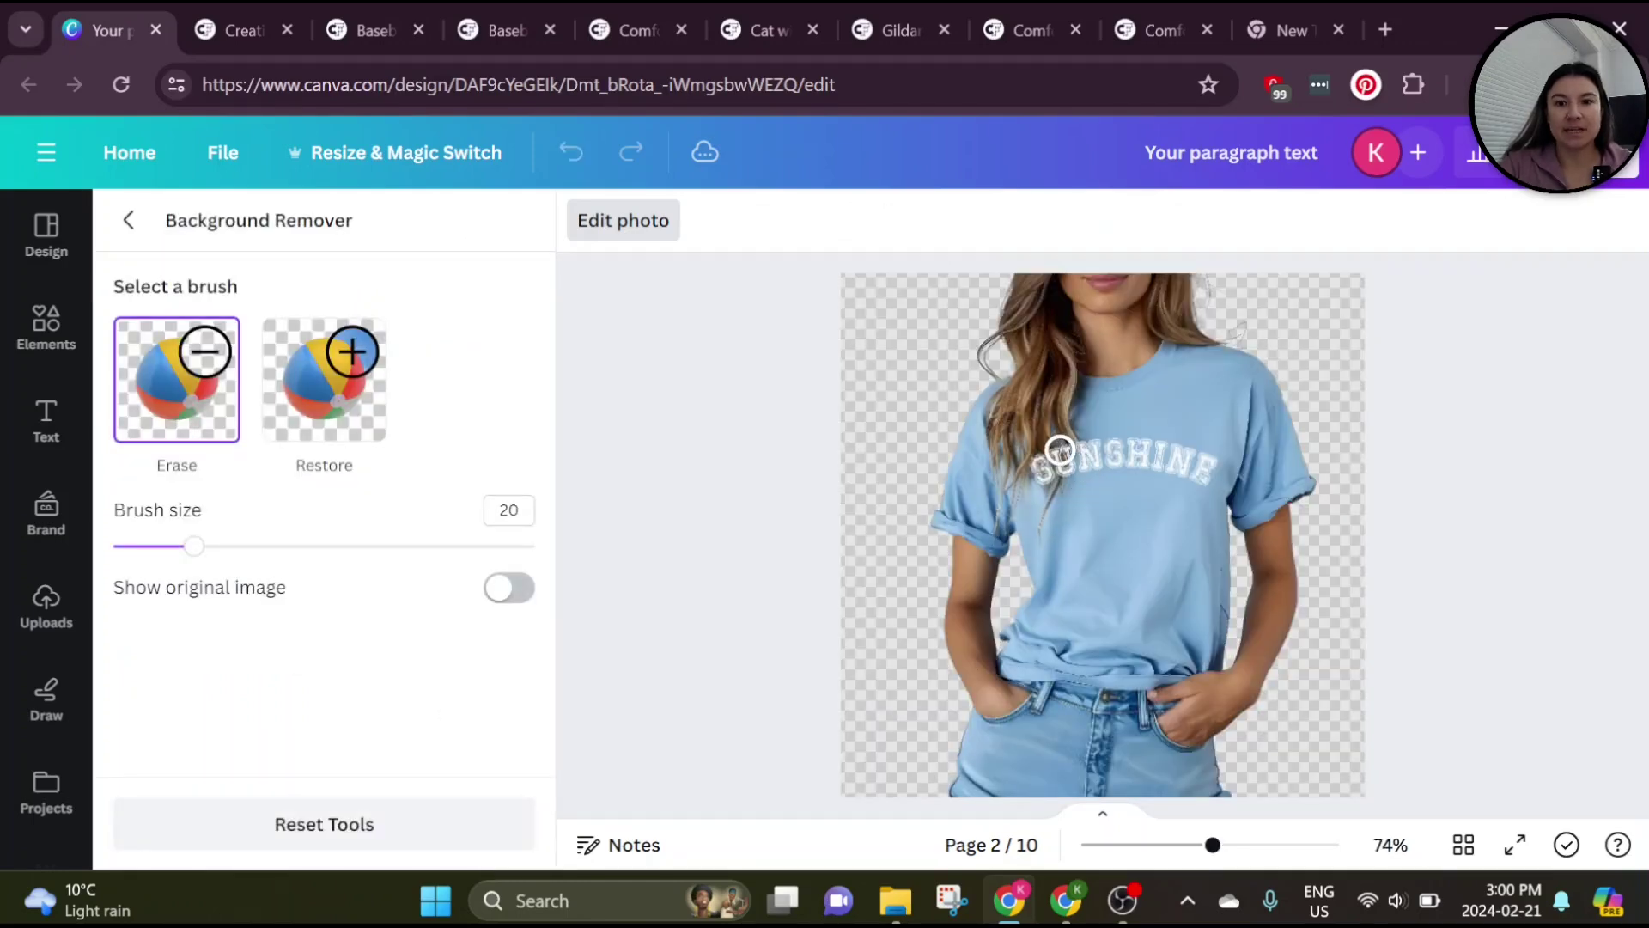
scroll(1060, 450, "up", 10)
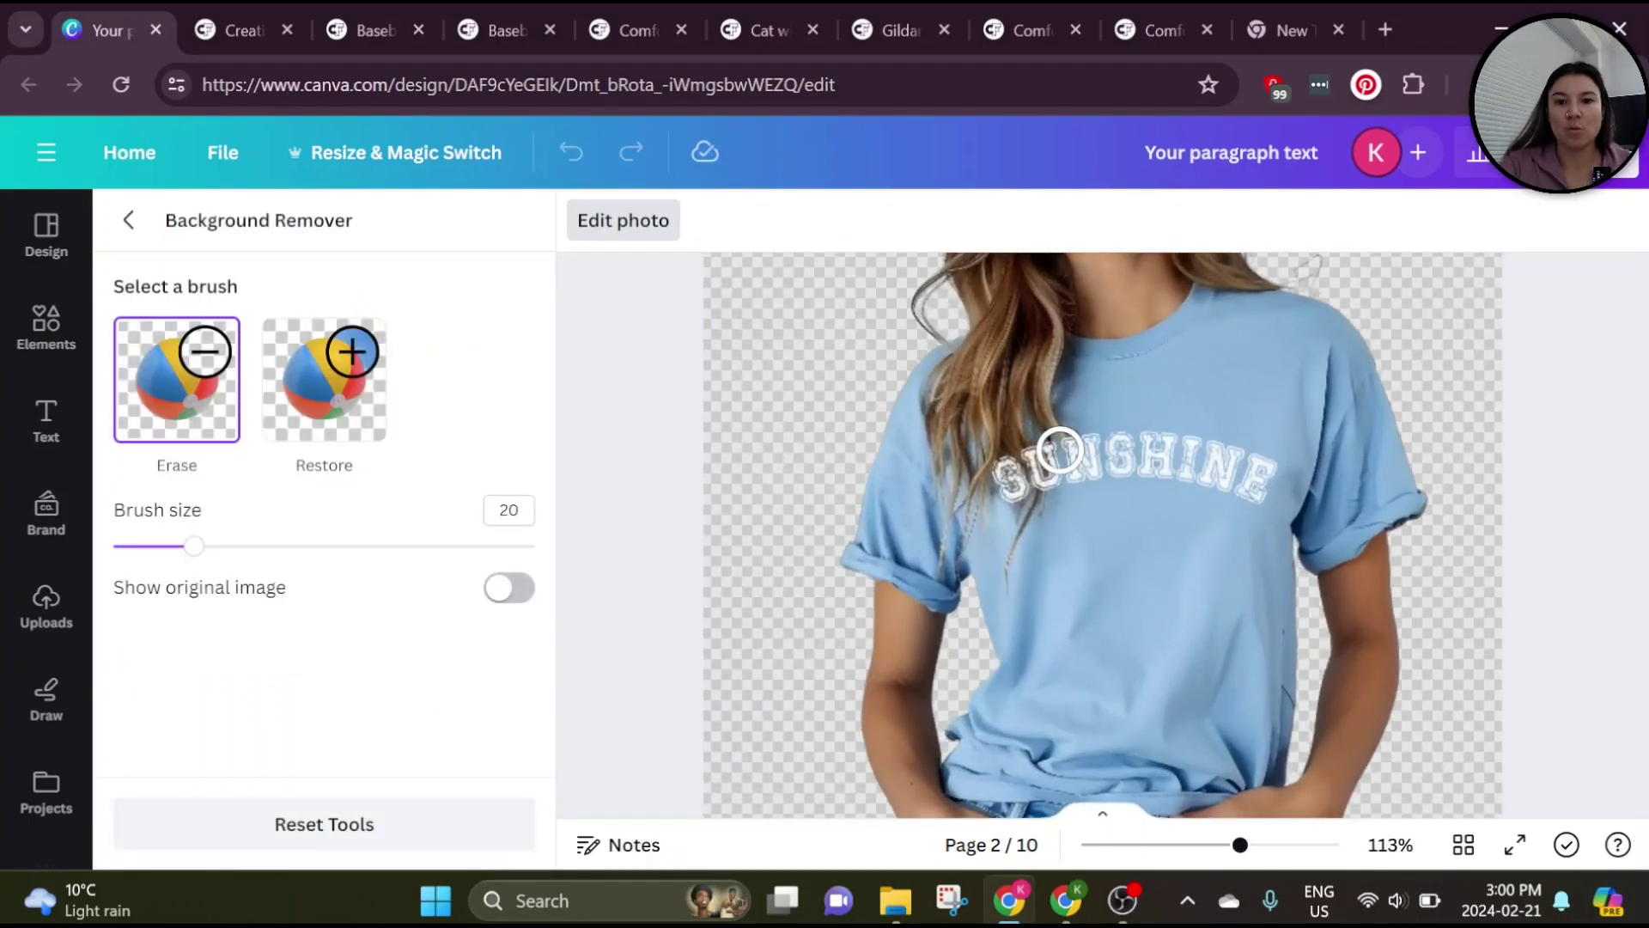
scroll(1060, 450, "up", 10)
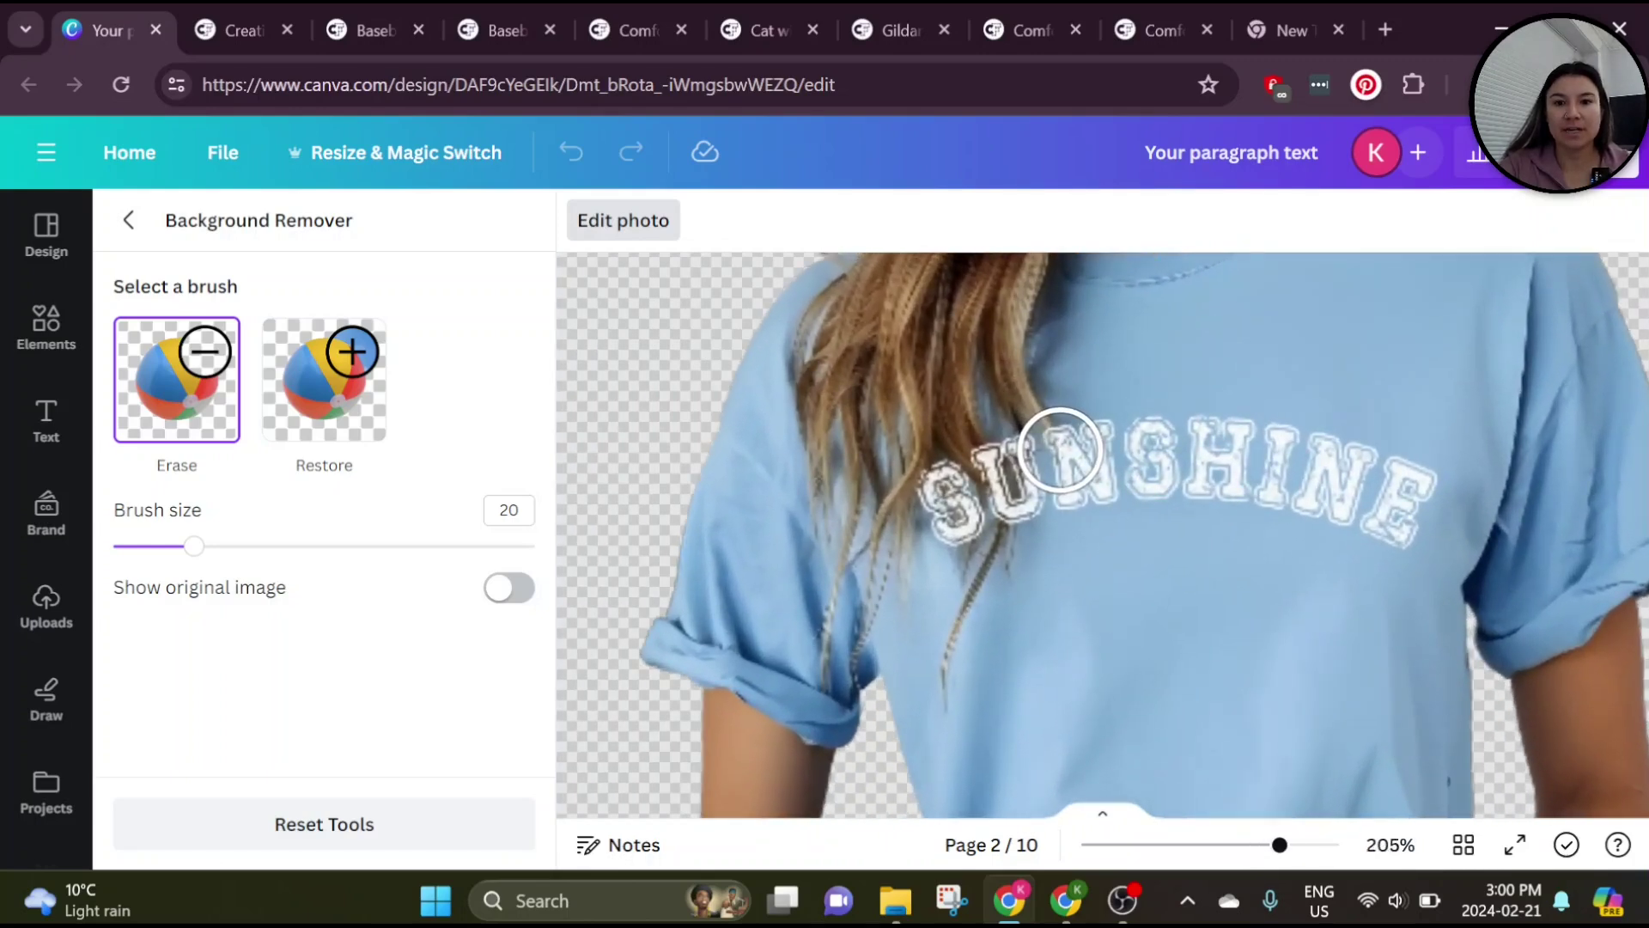
left_click_drag(166, 549, 143, 545)
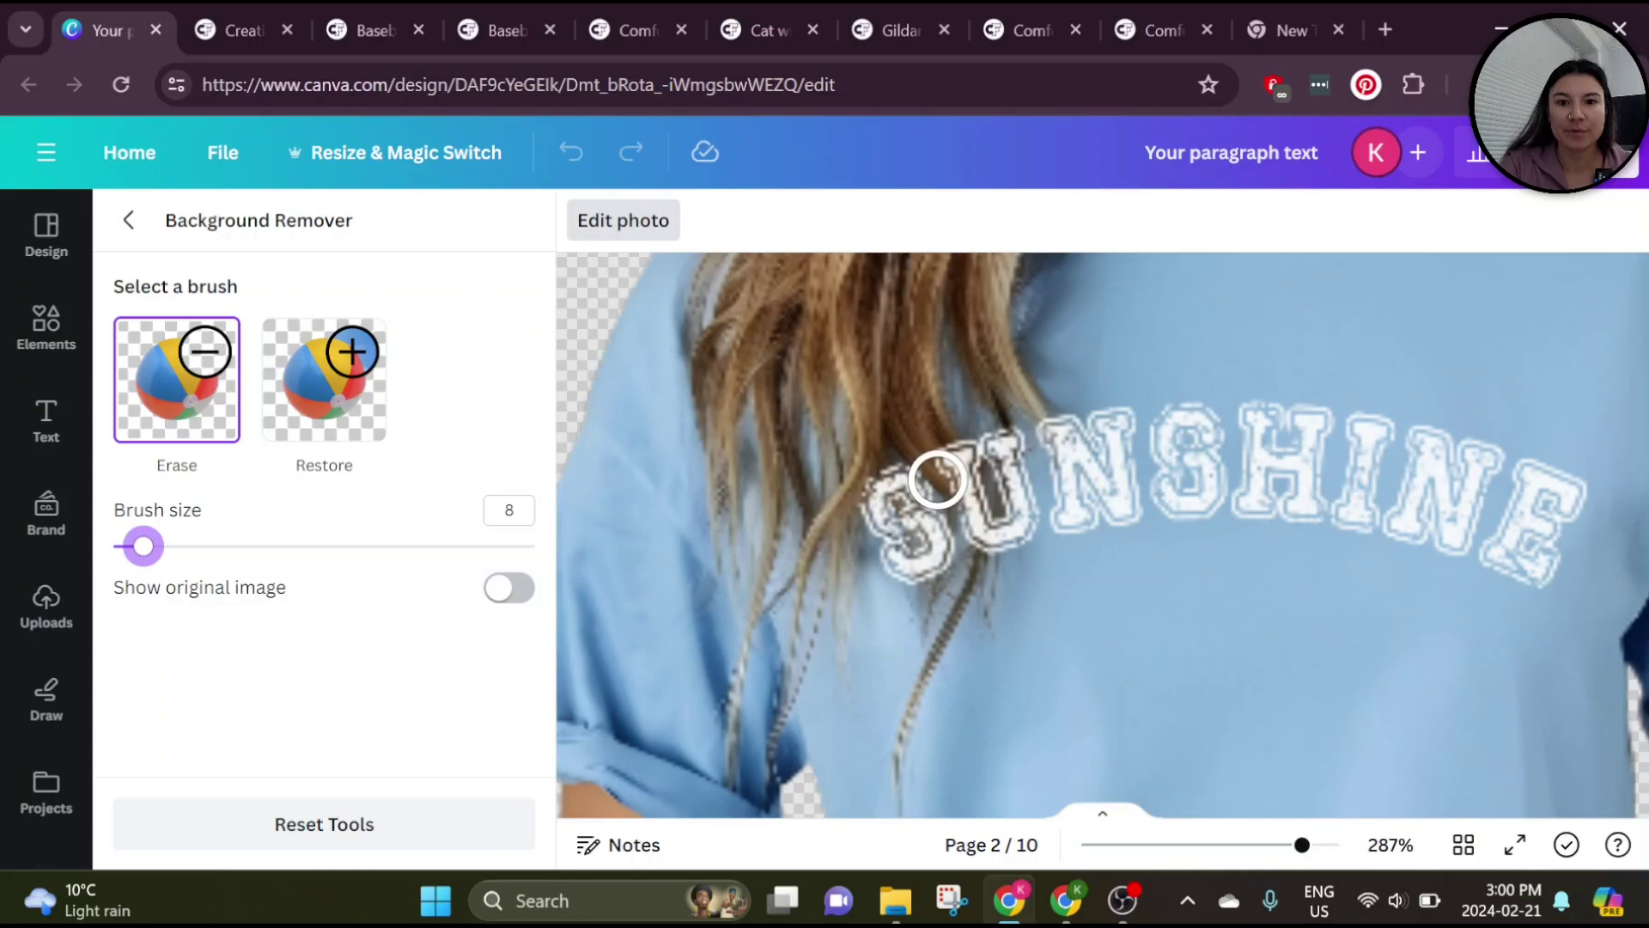
mouse_move(942, 472)
left_mouse_down()
mouse_move(969, 513)
mouse_move(990, 453)
mouse_move(981, 529)
mouse_move(905, 483)
mouse_move(929, 562)
mouse_move(902, 512)
left_mouse_up()
left_click(512, 589)
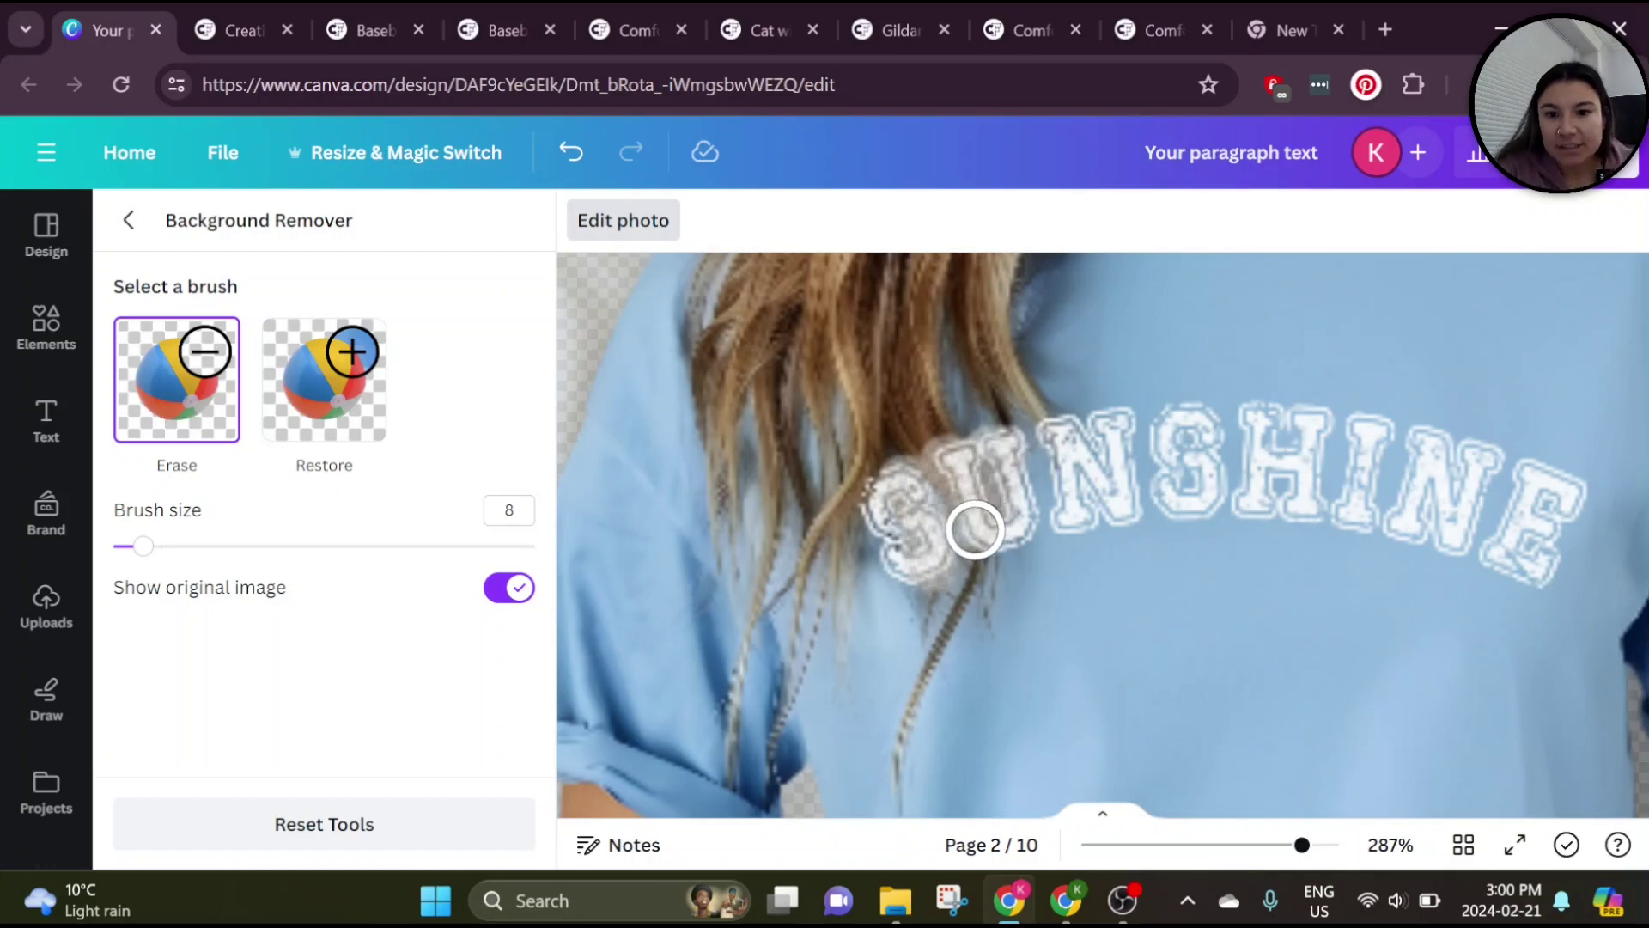
mouse_move(975, 529)
left_mouse_down()
mouse_move(934, 525)
mouse_move(911, 486)
mouse_move(934, 574)
left_mouse_up()
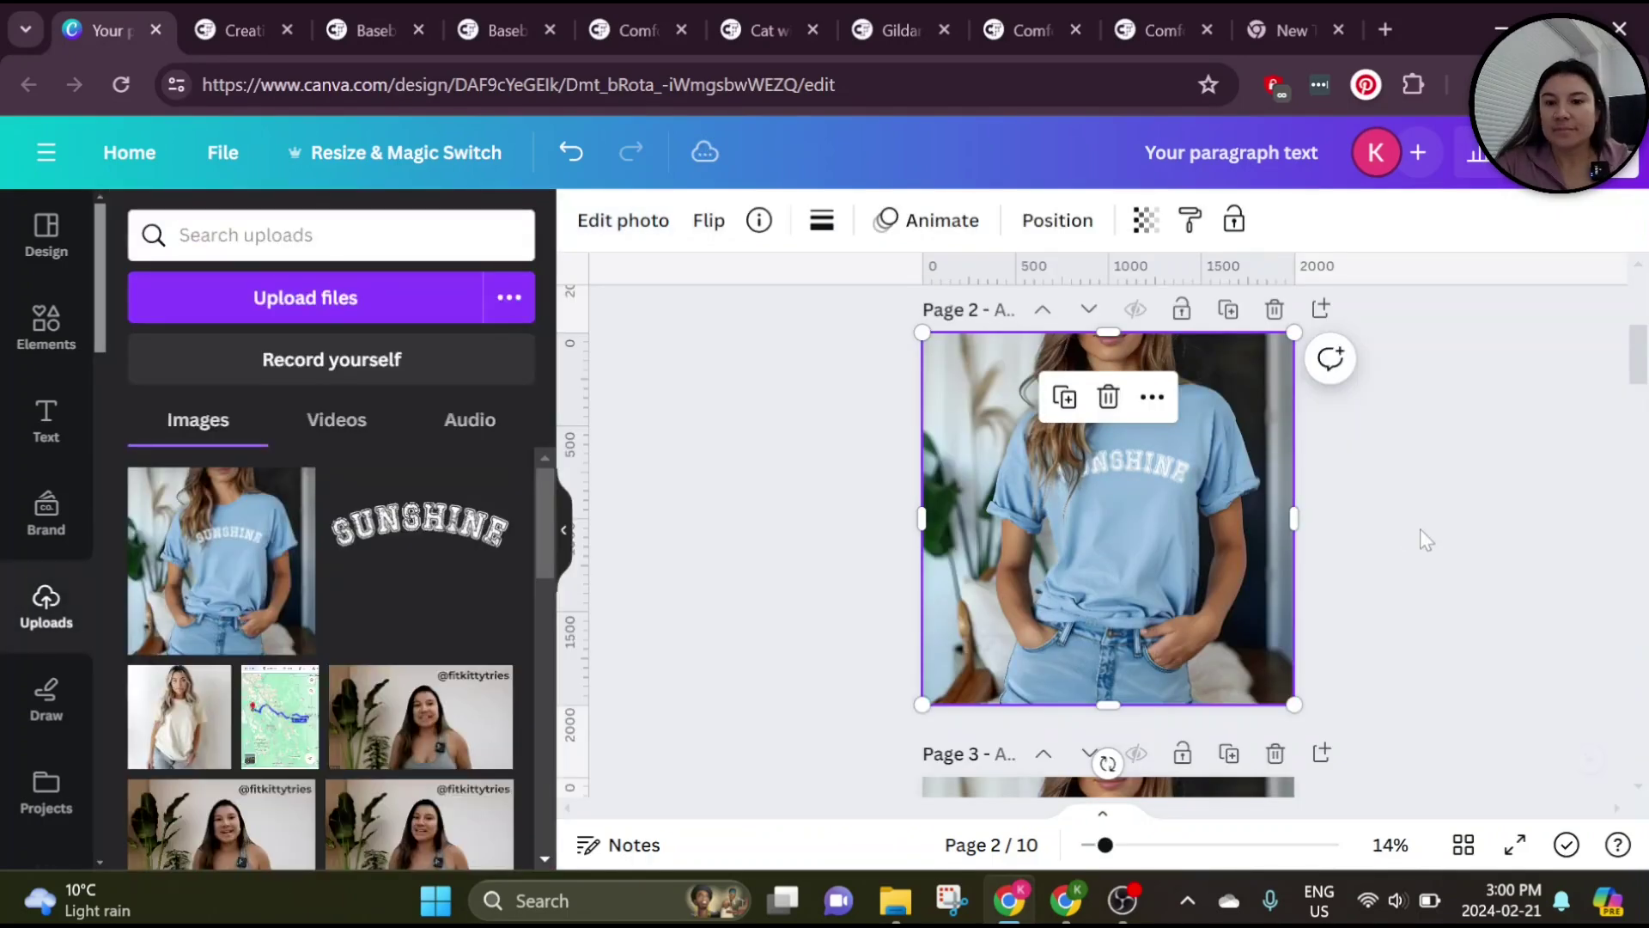
- Erase more of the S and U, restoring one spot near the S
left_click(1419, 528)
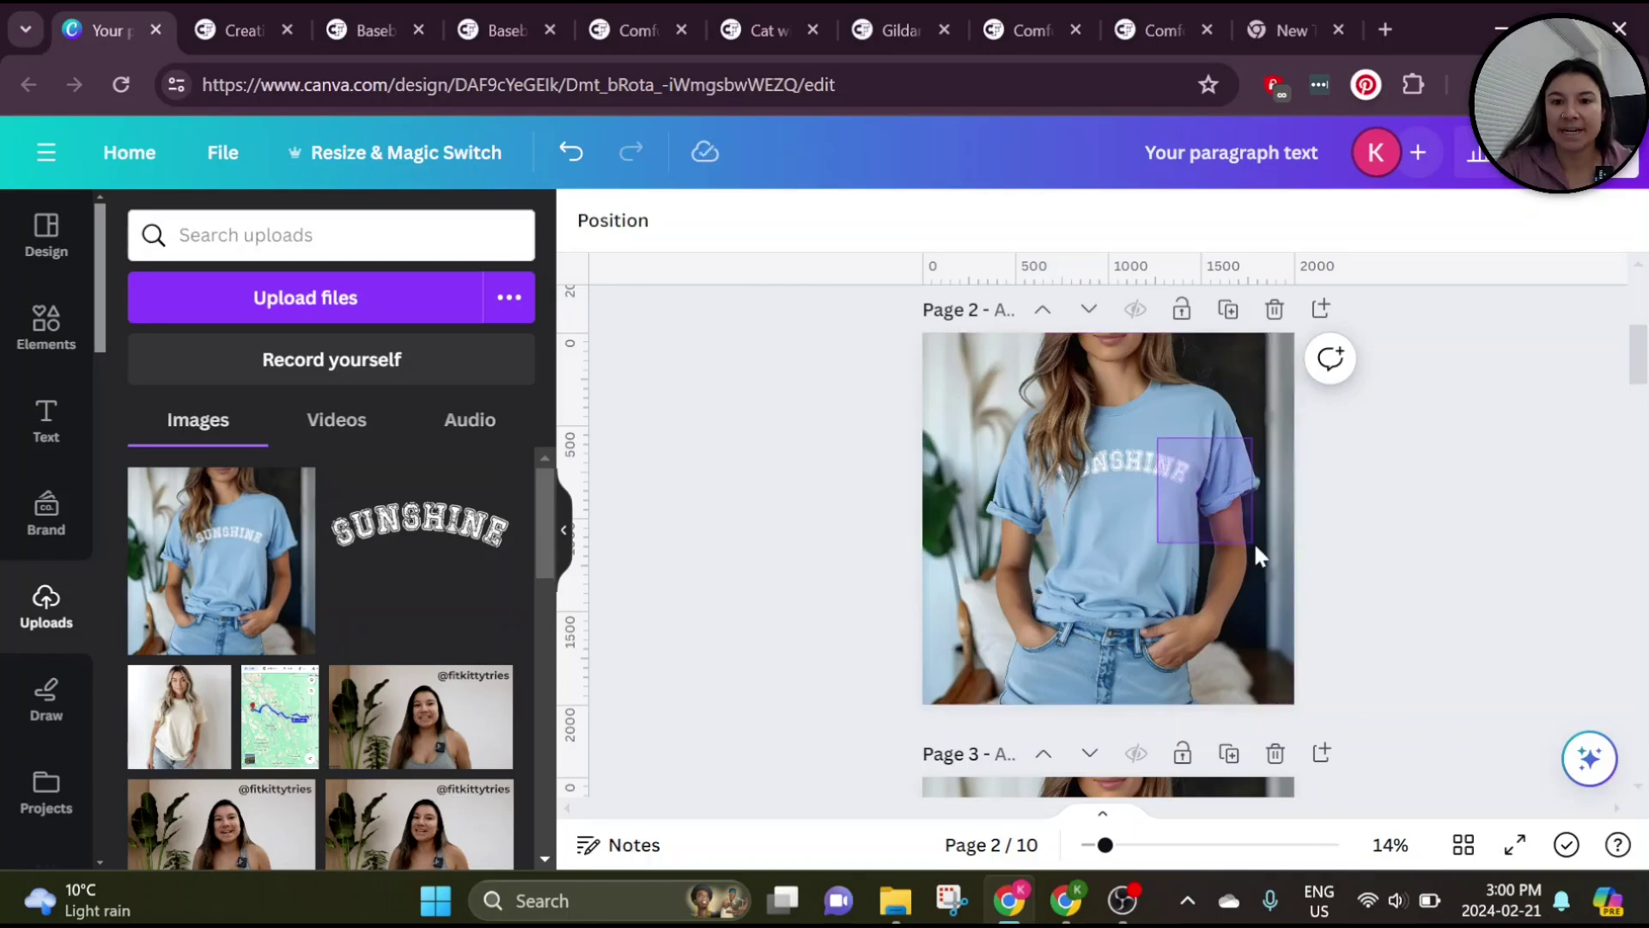
scroll(1089, 469, "up", 8)
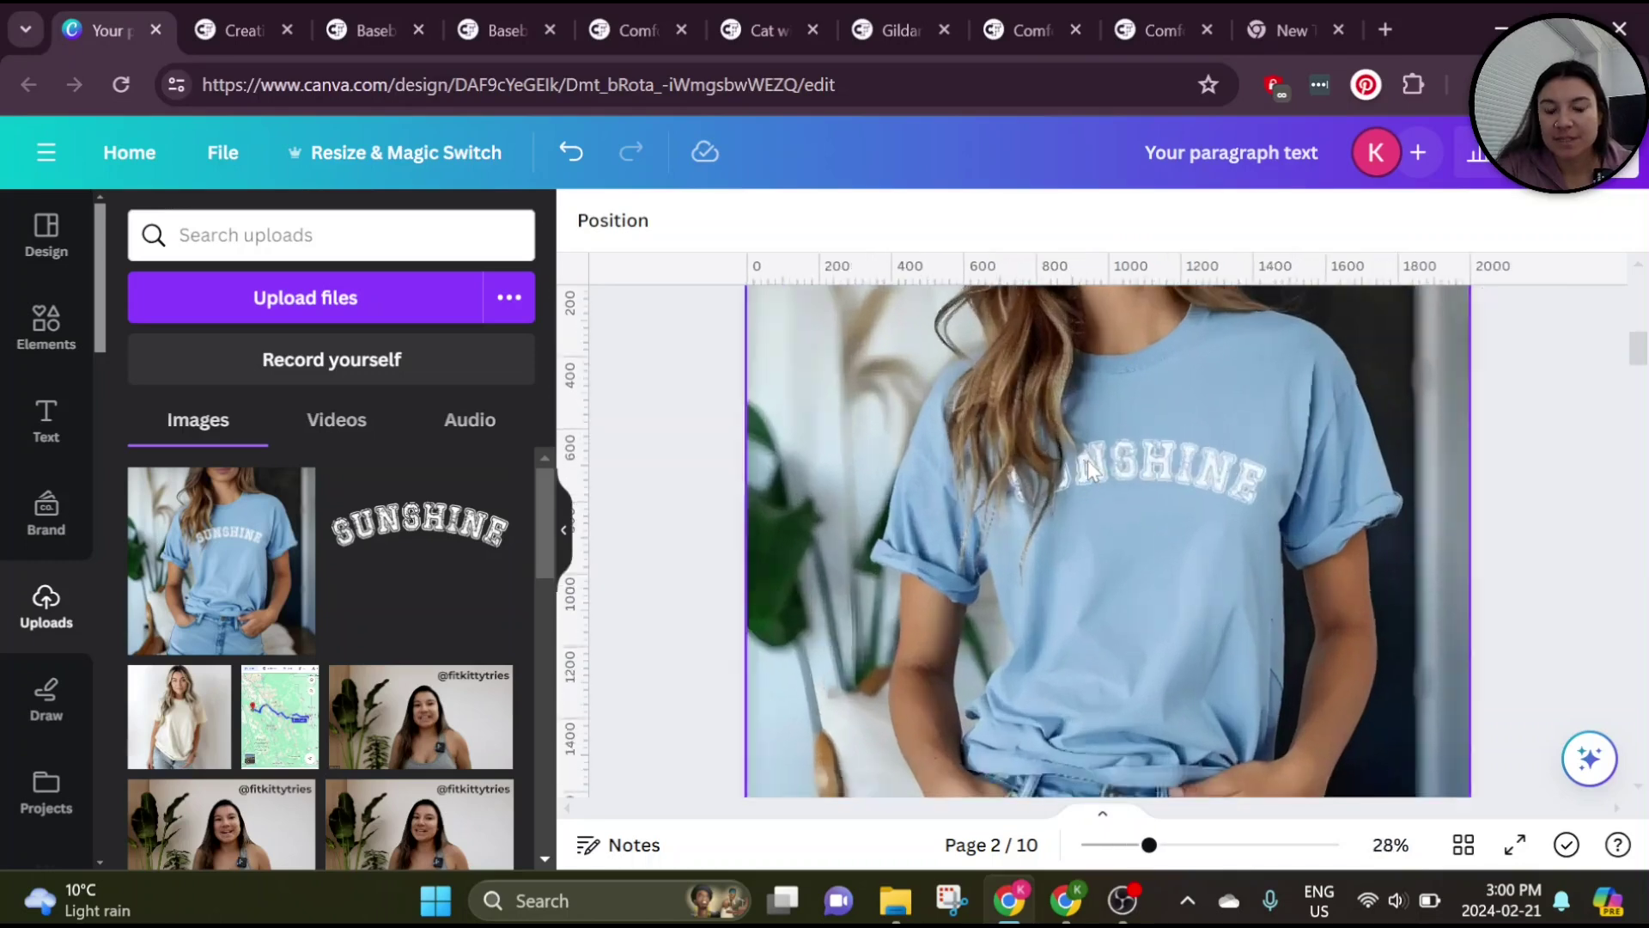
scroll(1089, 469, "up", 3)
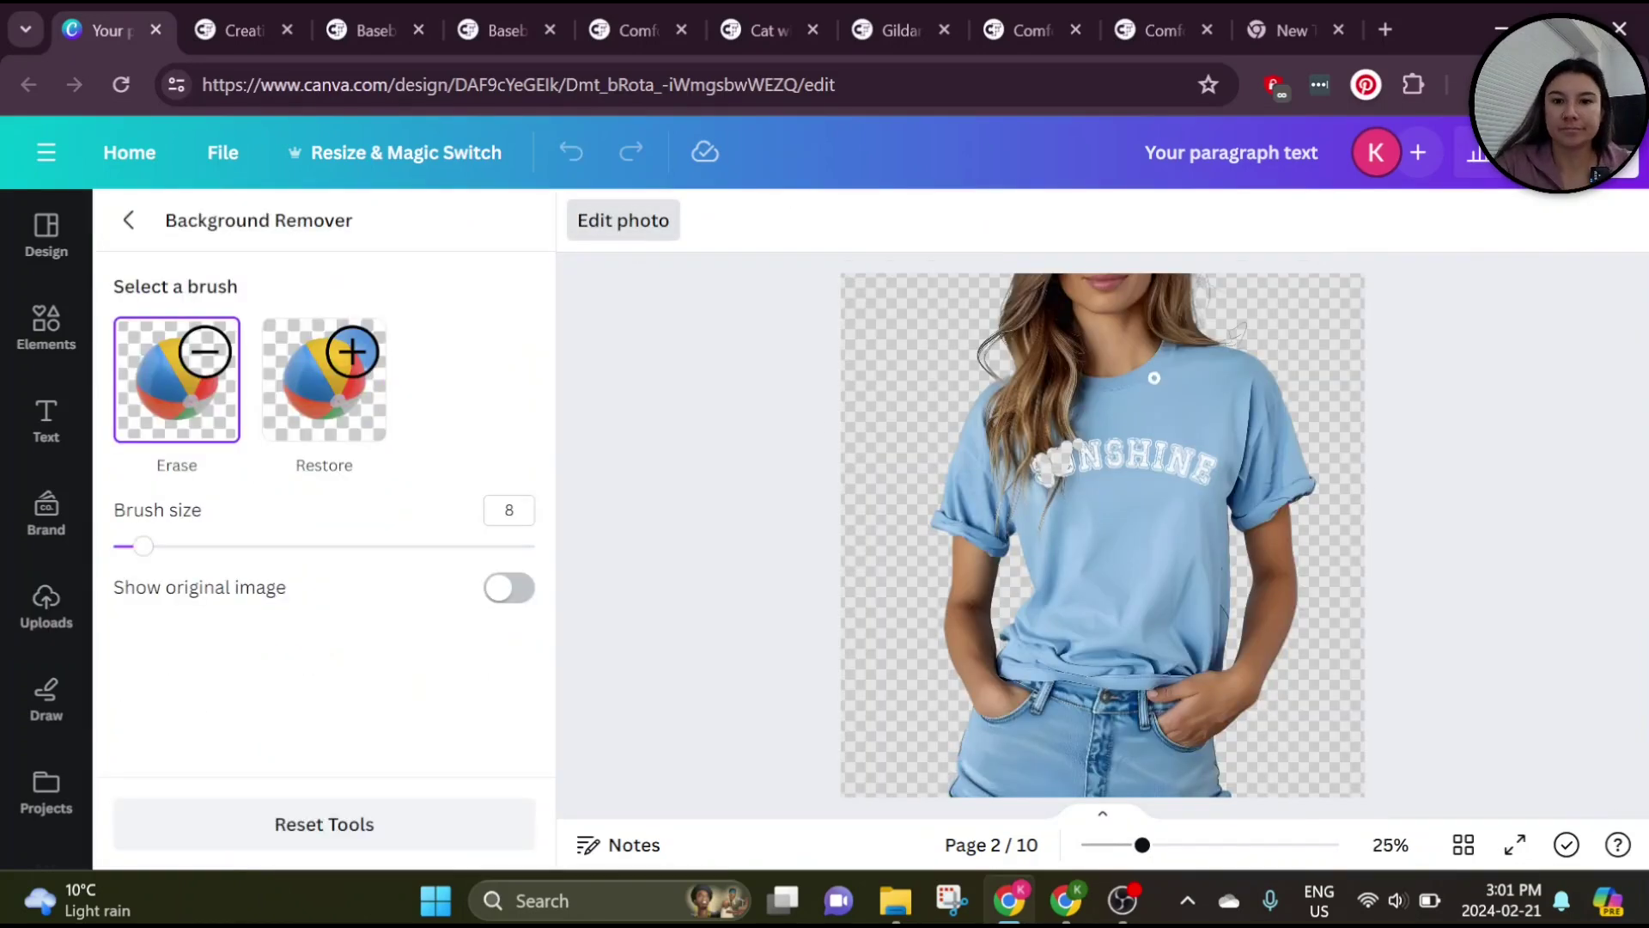
scroll(1069, 437, "up", 3)
scroll(1068, 437, "up", 5)
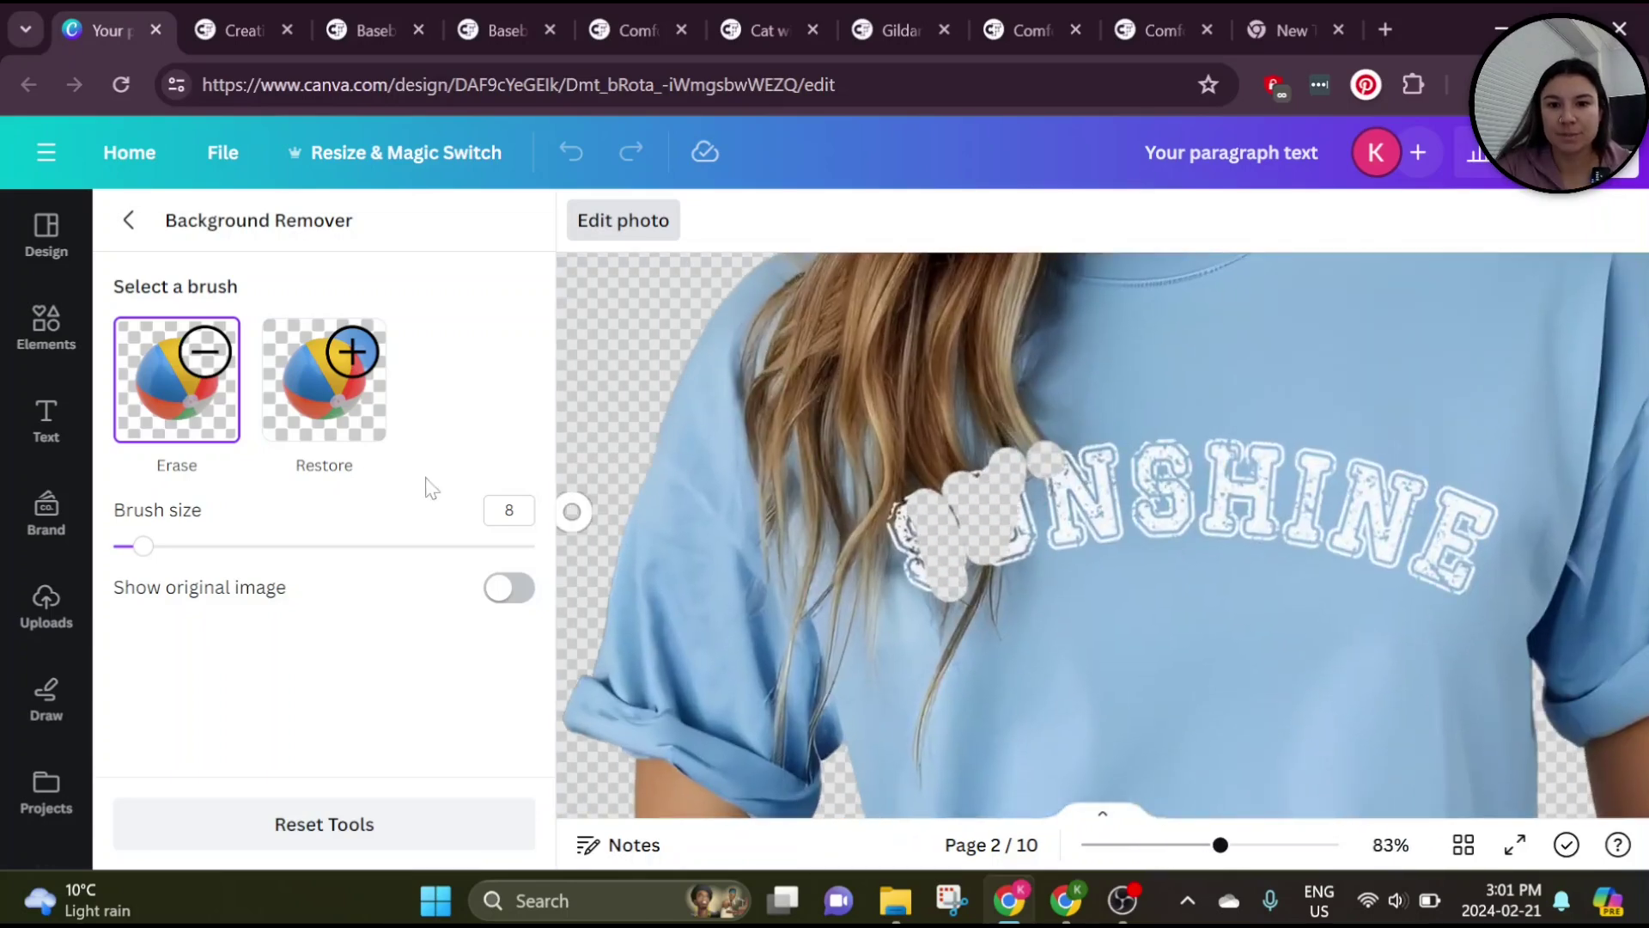
left_click(324, 380)
left_click(1054, 456)
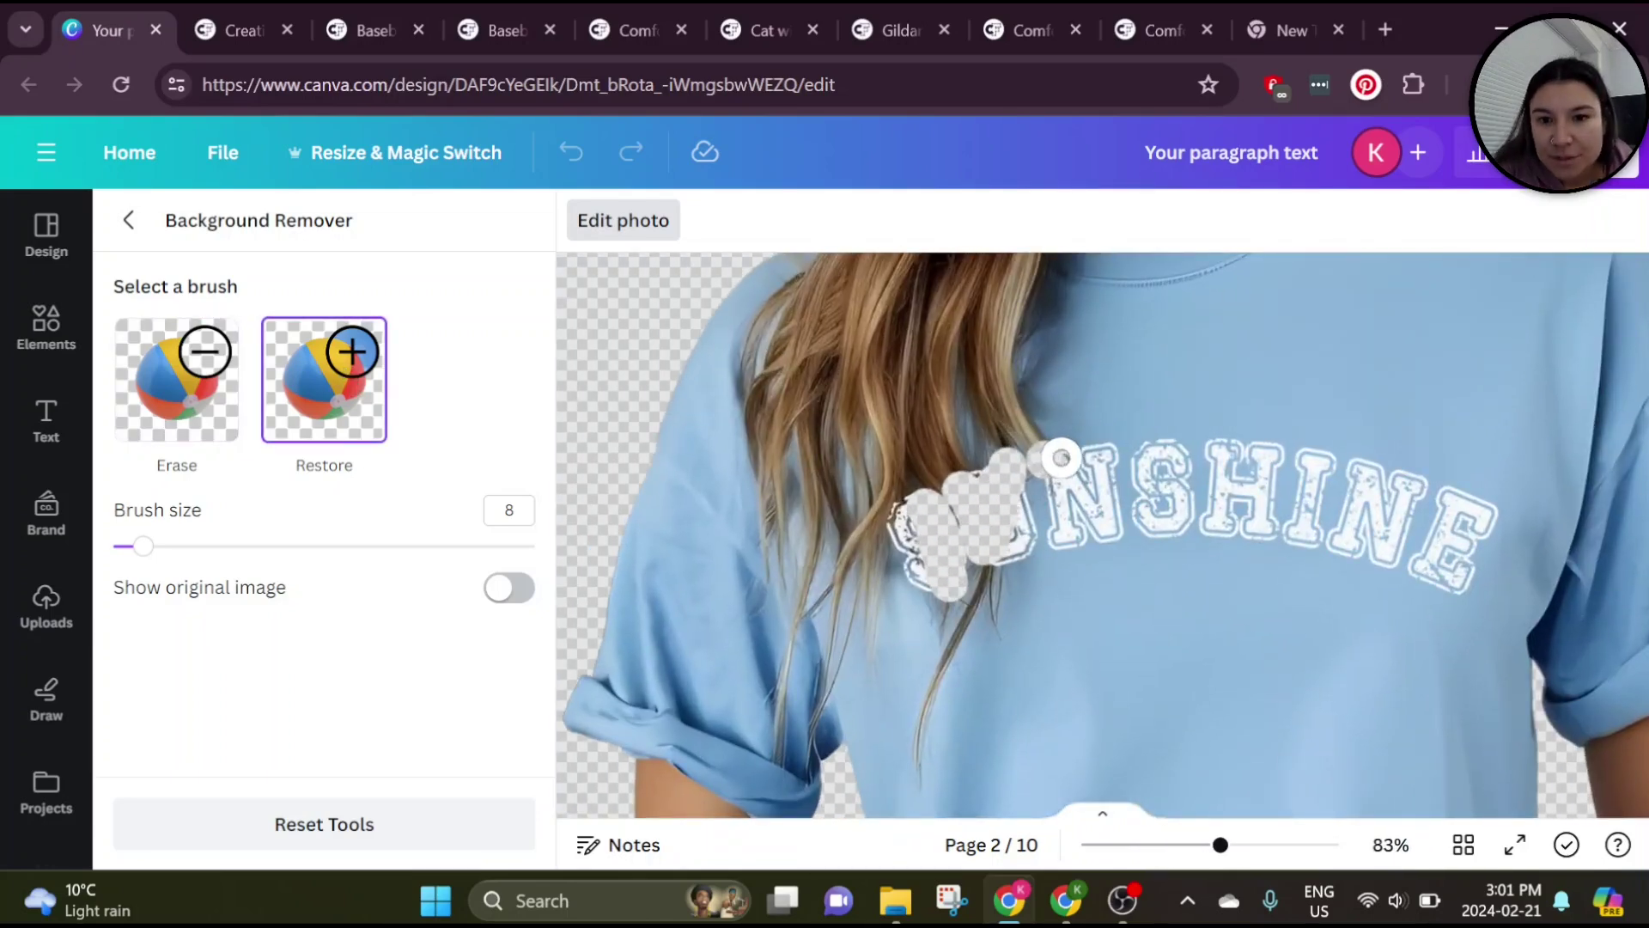
left_click(176, 378)
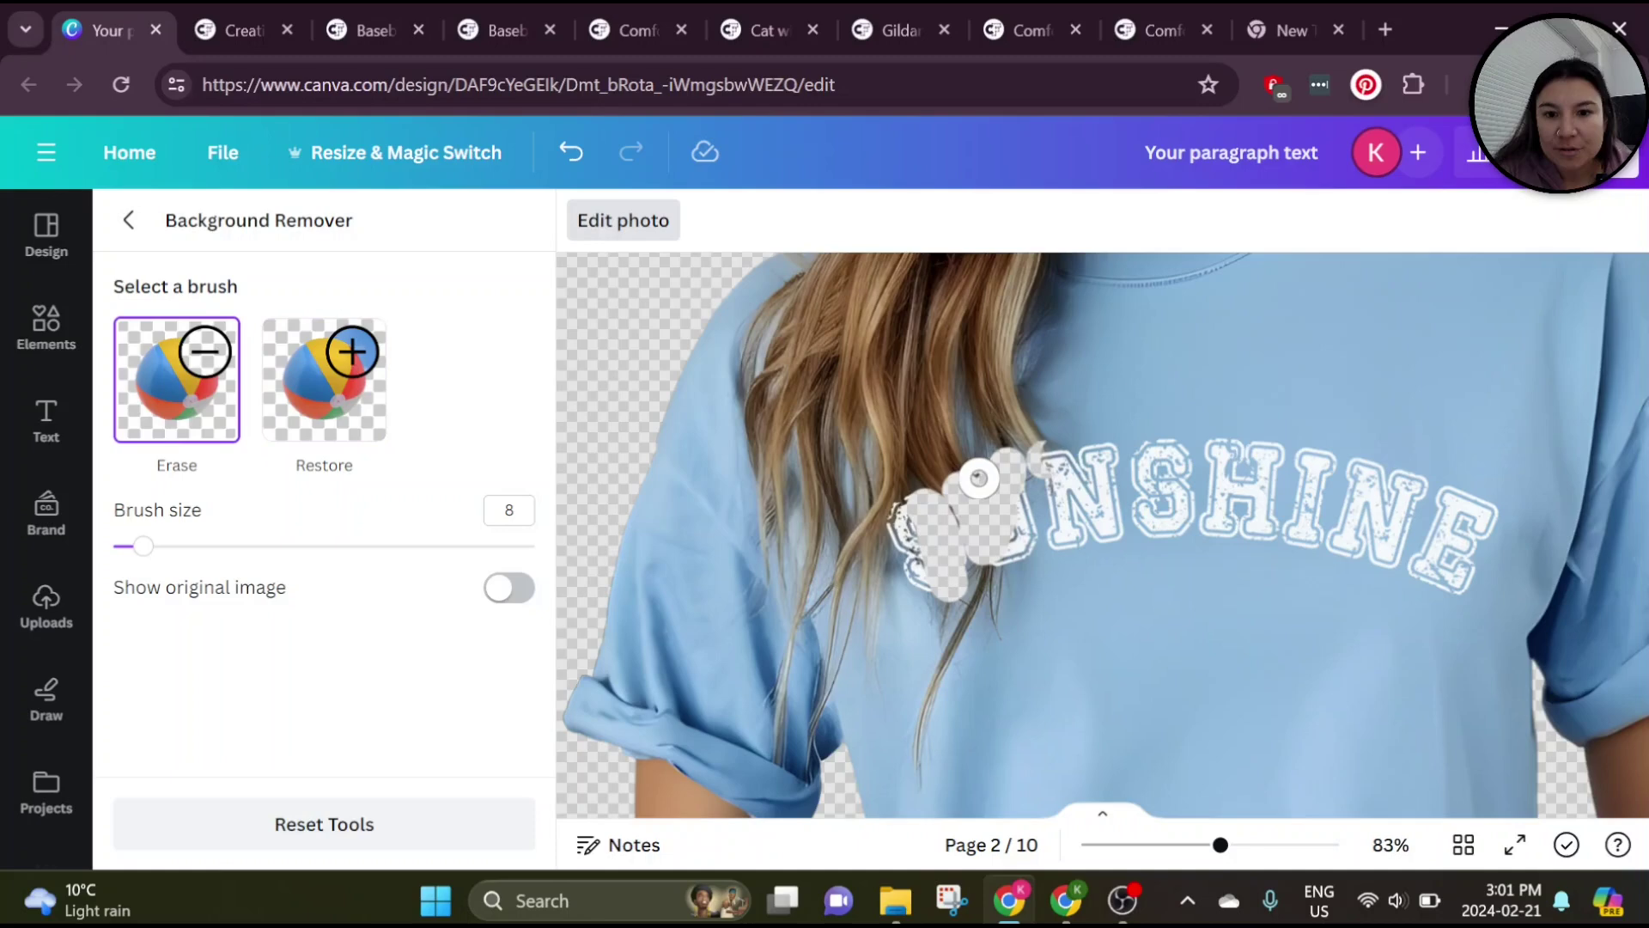
left_click_drag(957, 498, 912, 498)
key("Escape")
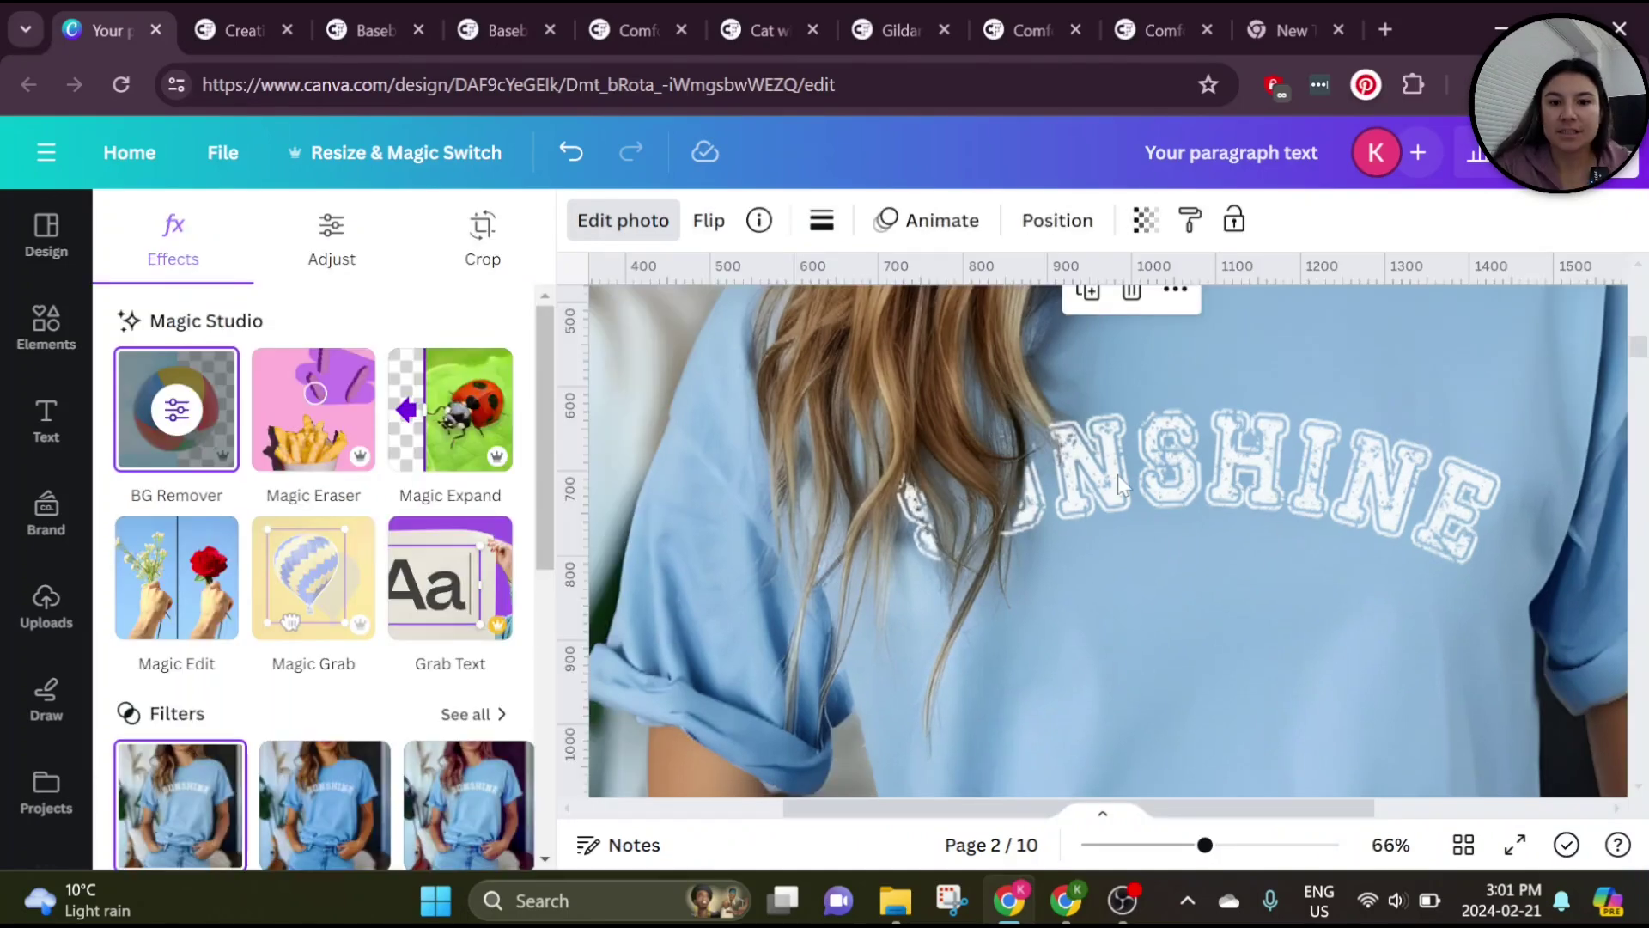
scroll(1116, 474, "down", 5)
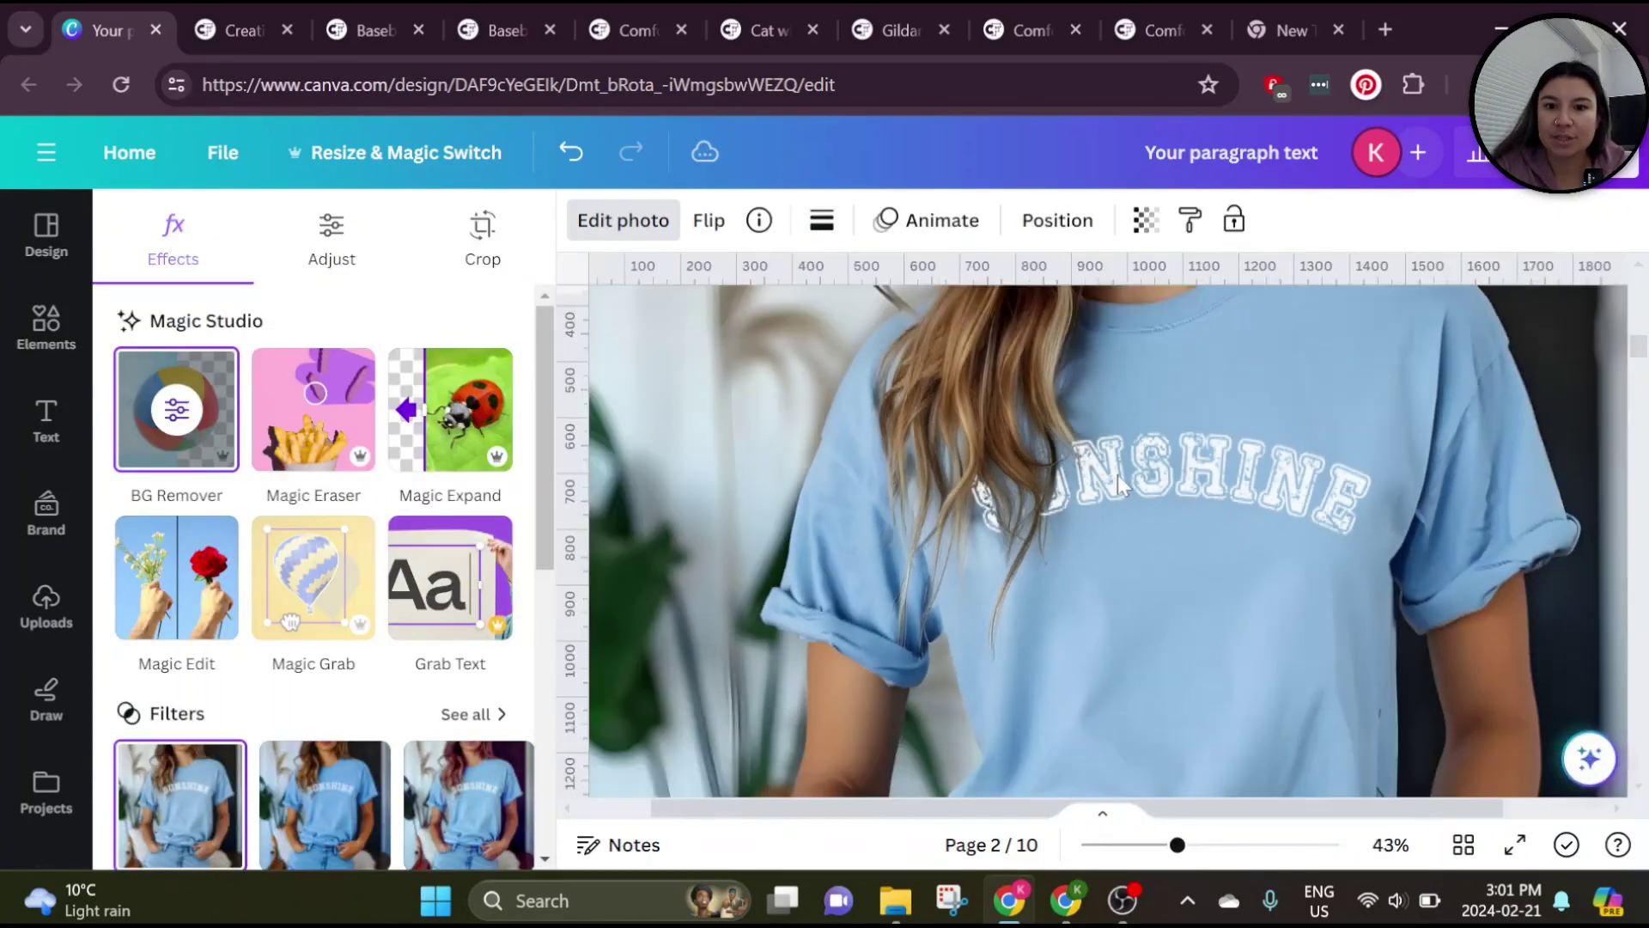
scroll(1116, 476, "down", 3)
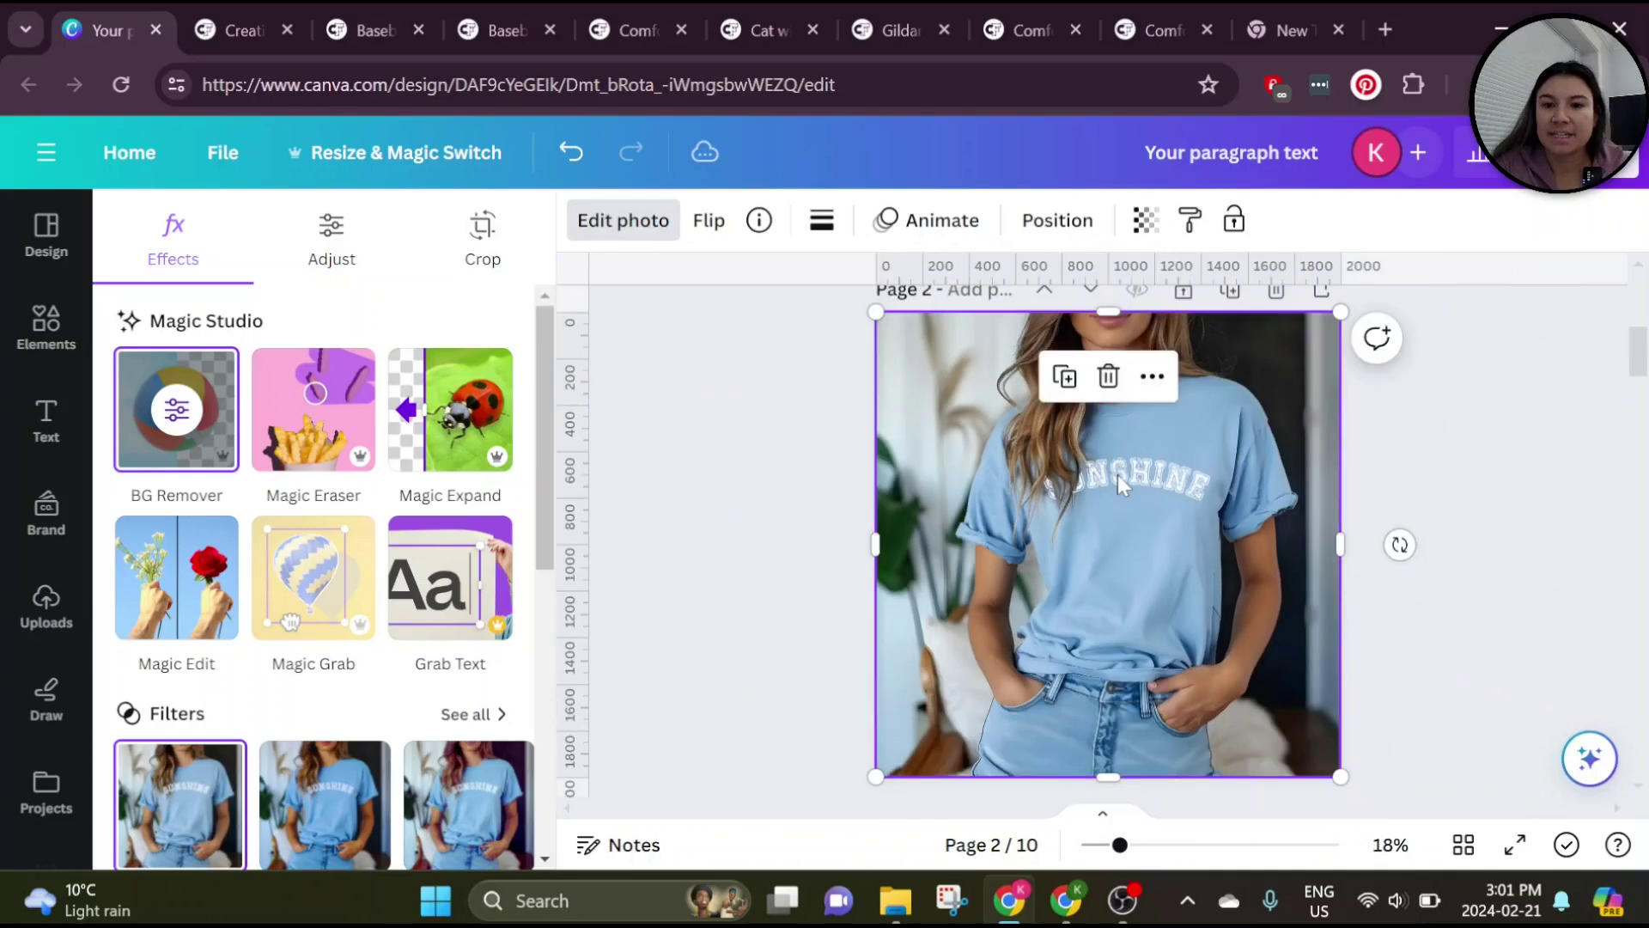
scroll(1116, 475, "up", 1)
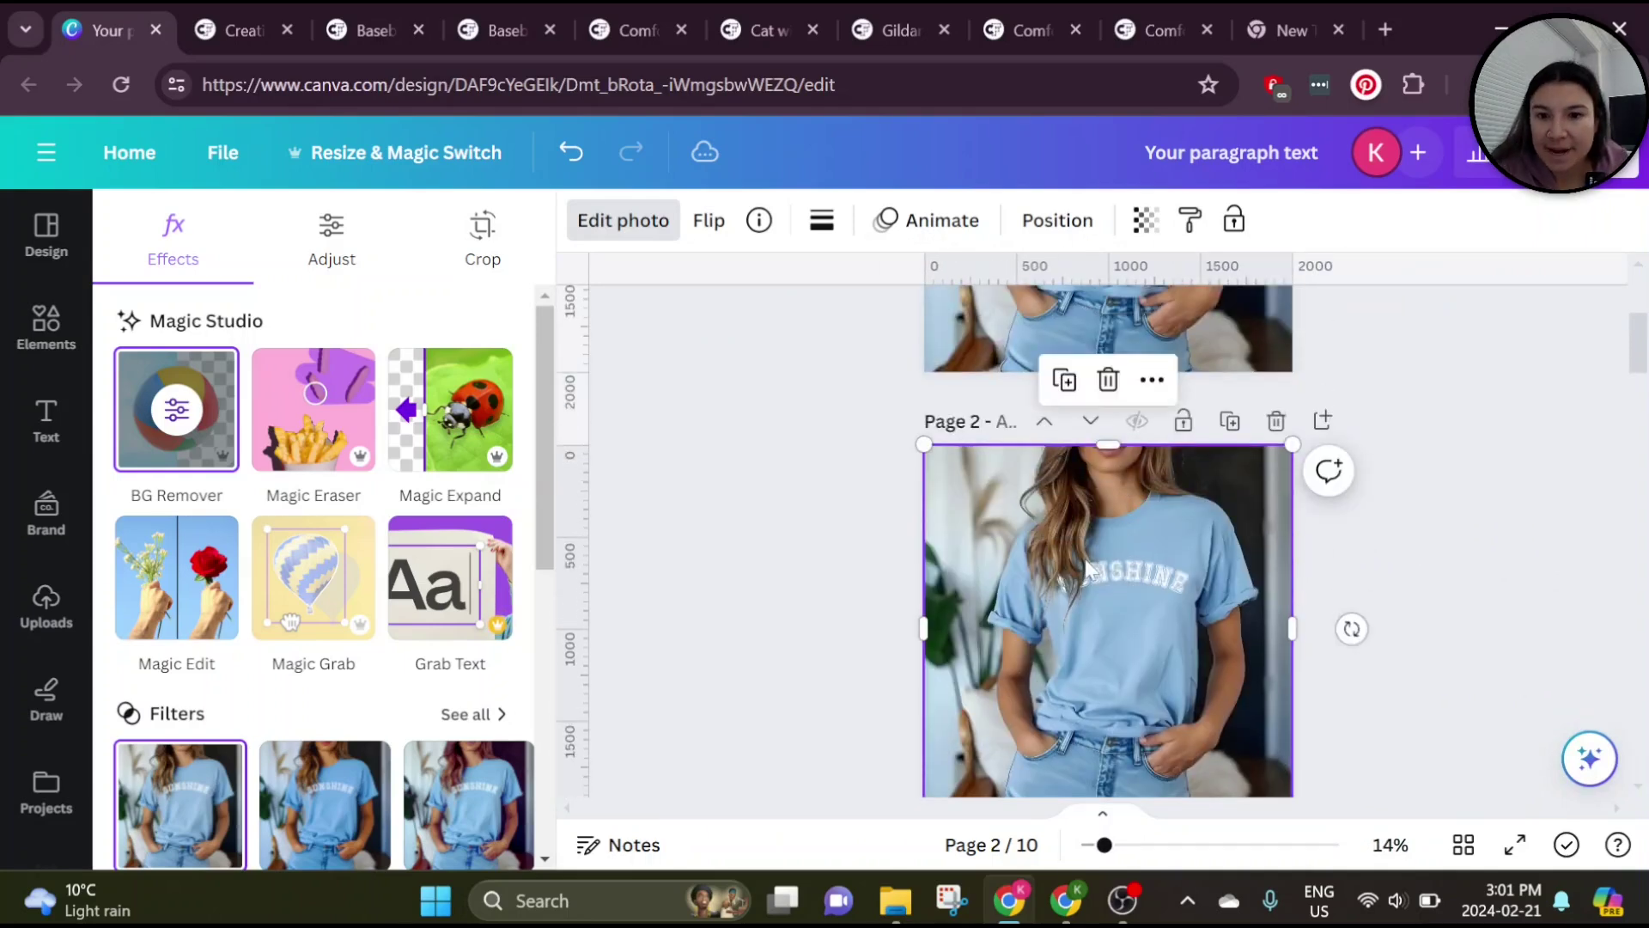
scroll(1161, 539, "up", 3)
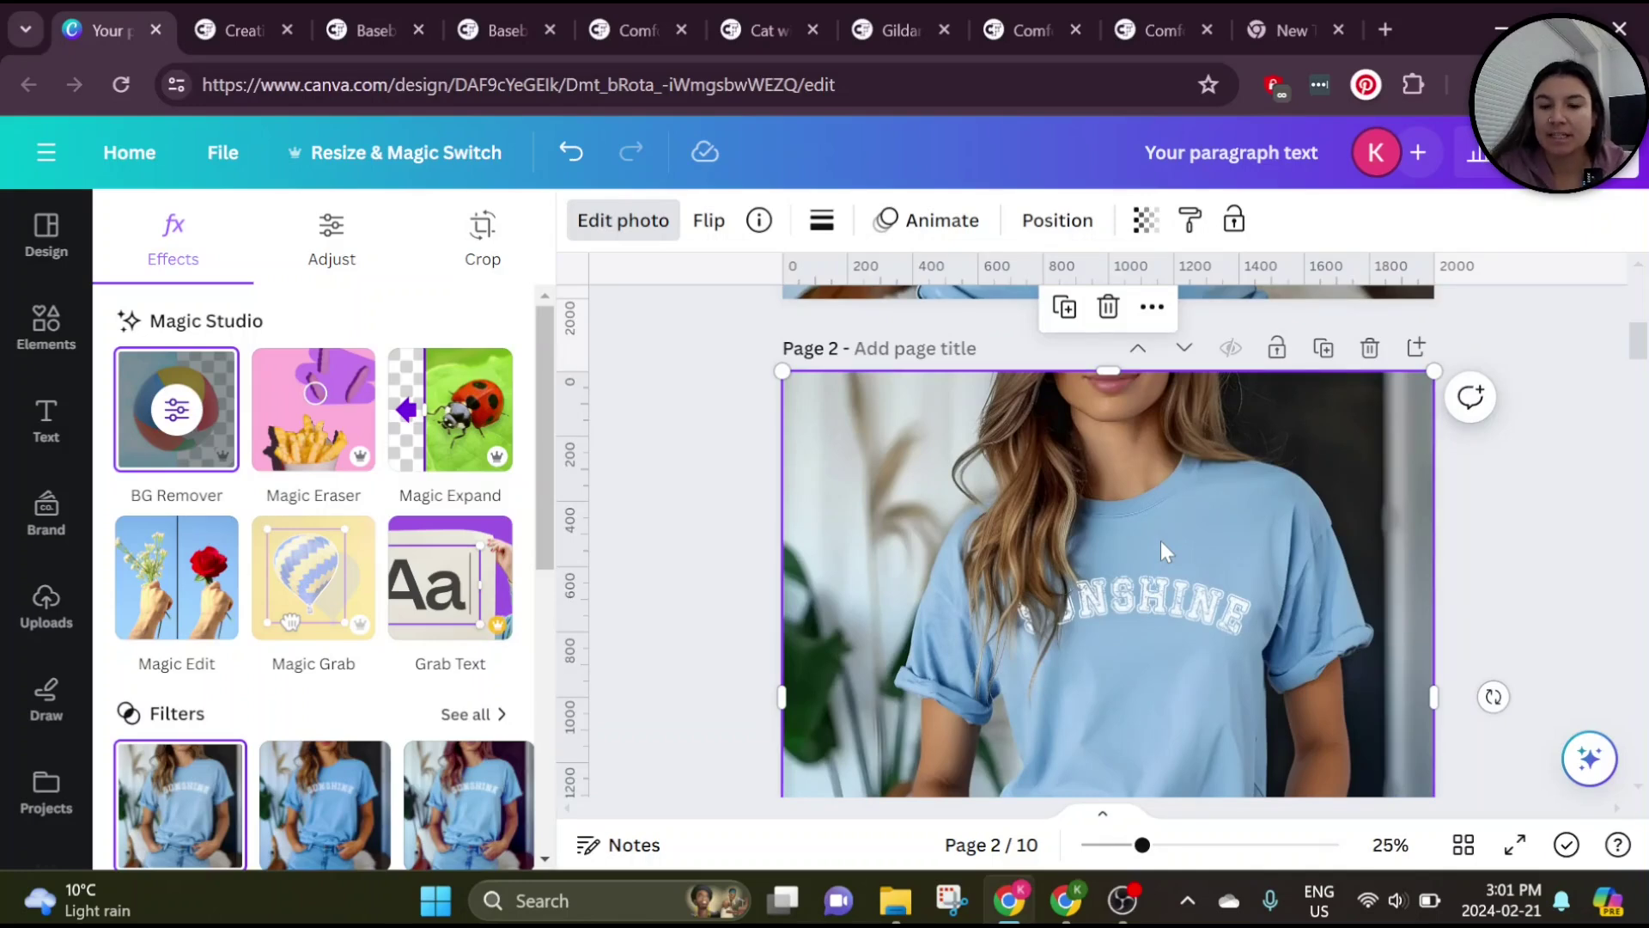
scroll(1162, 540, "up", 1)
scroll(1162, 540, "up", 6)
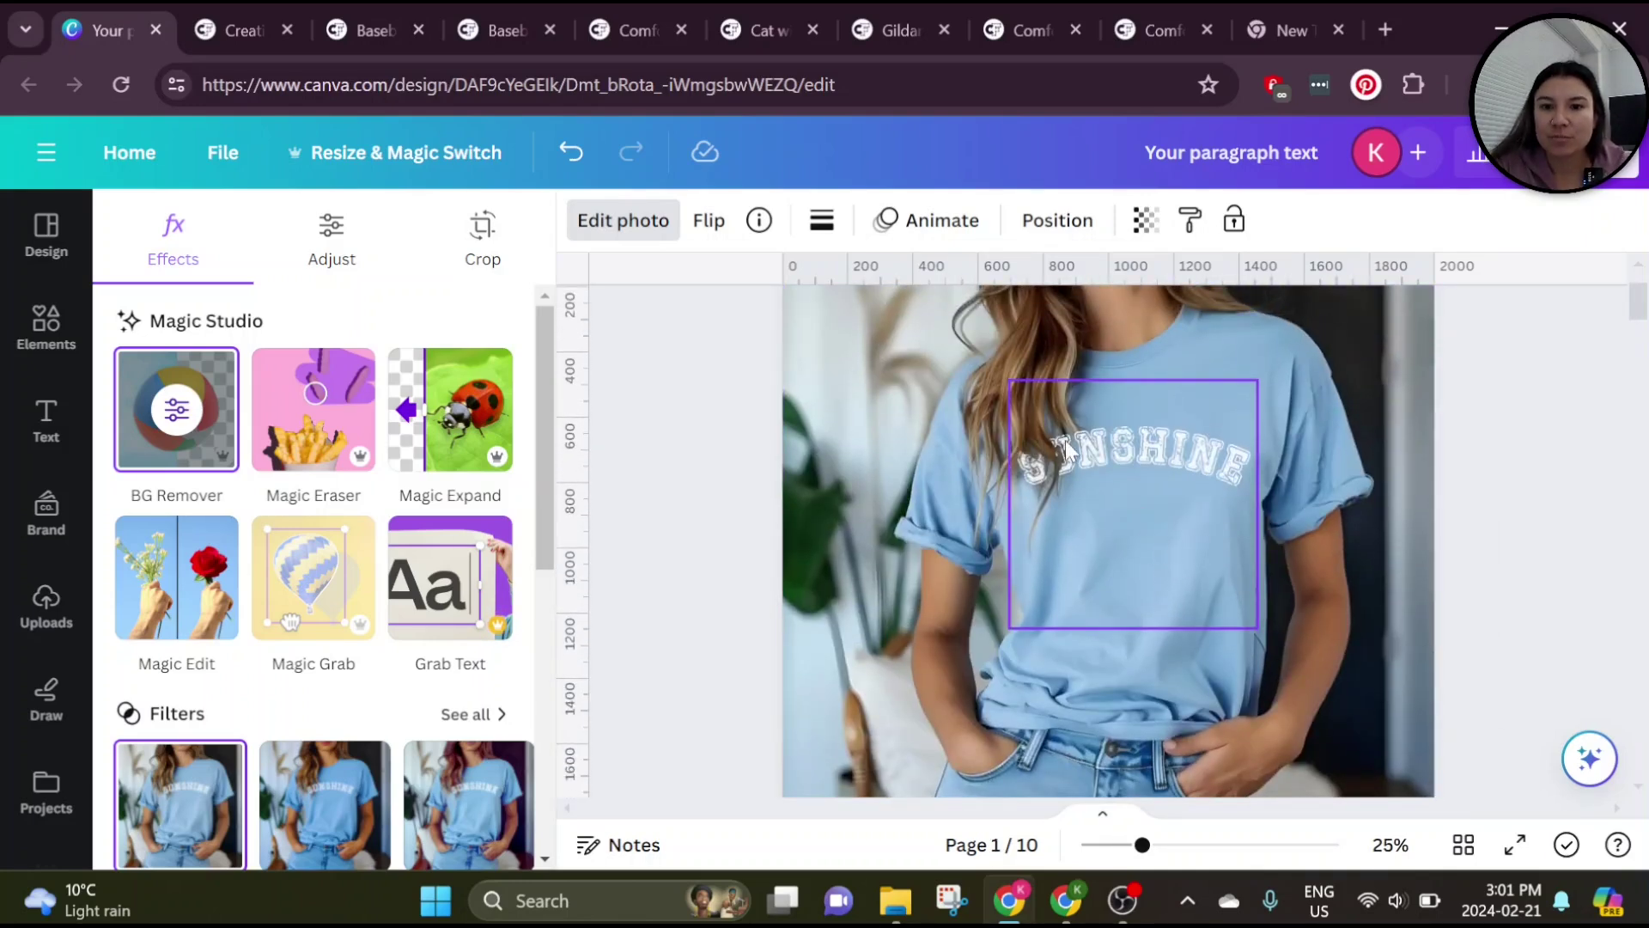
left_click(1075, 464)
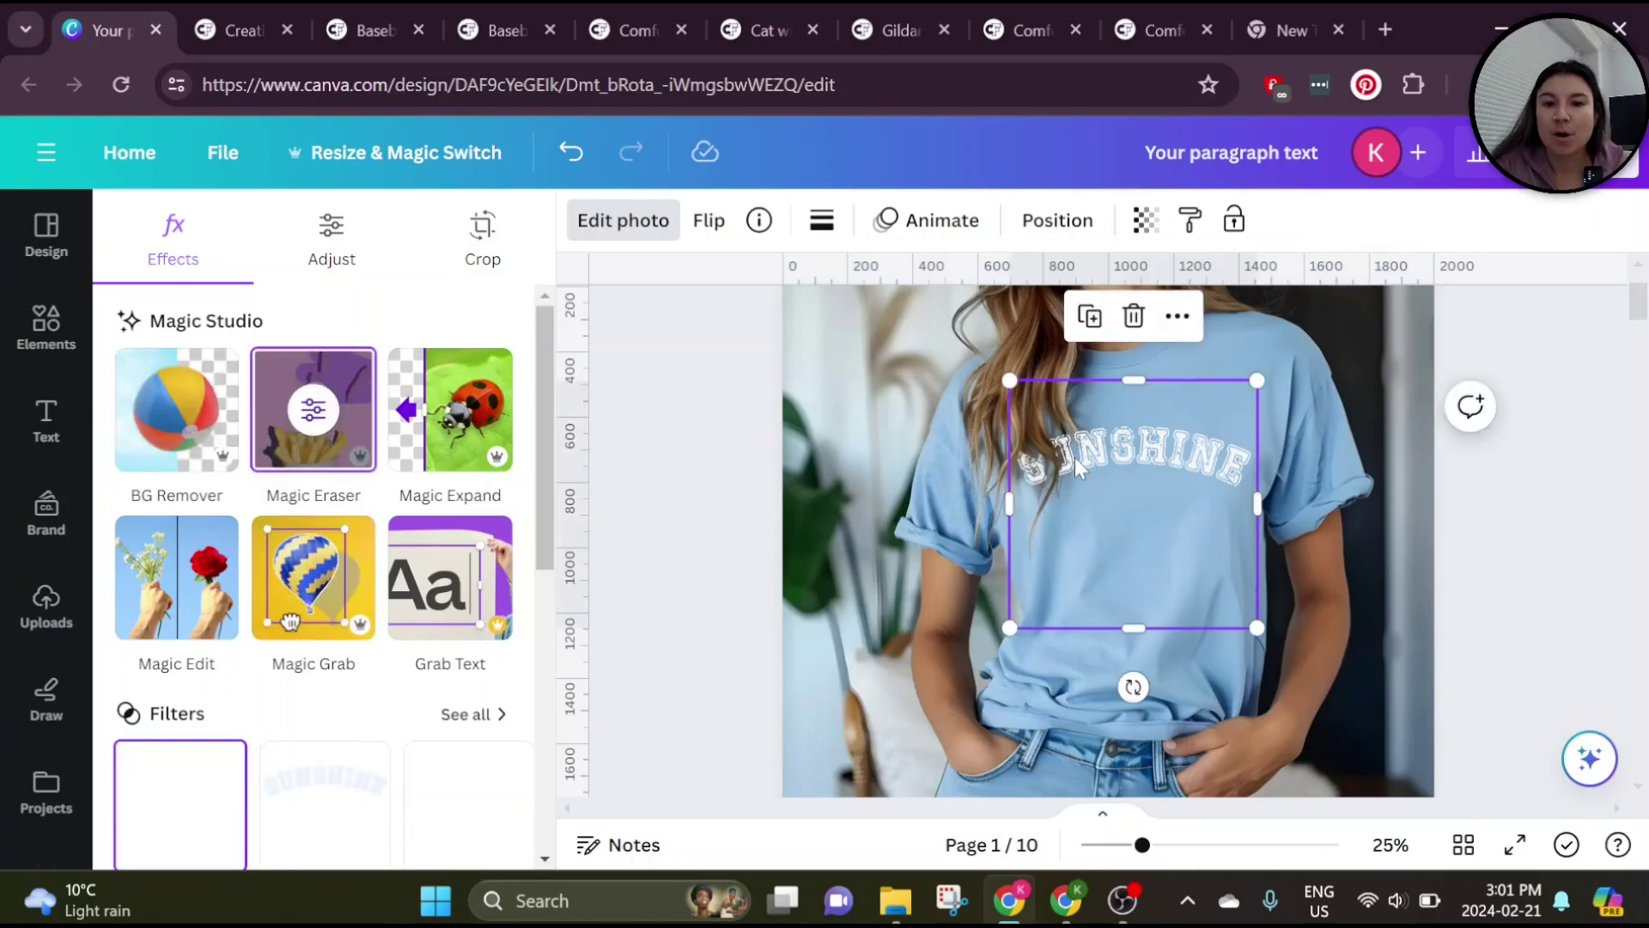
scroll(1075, 464, "up", 5)
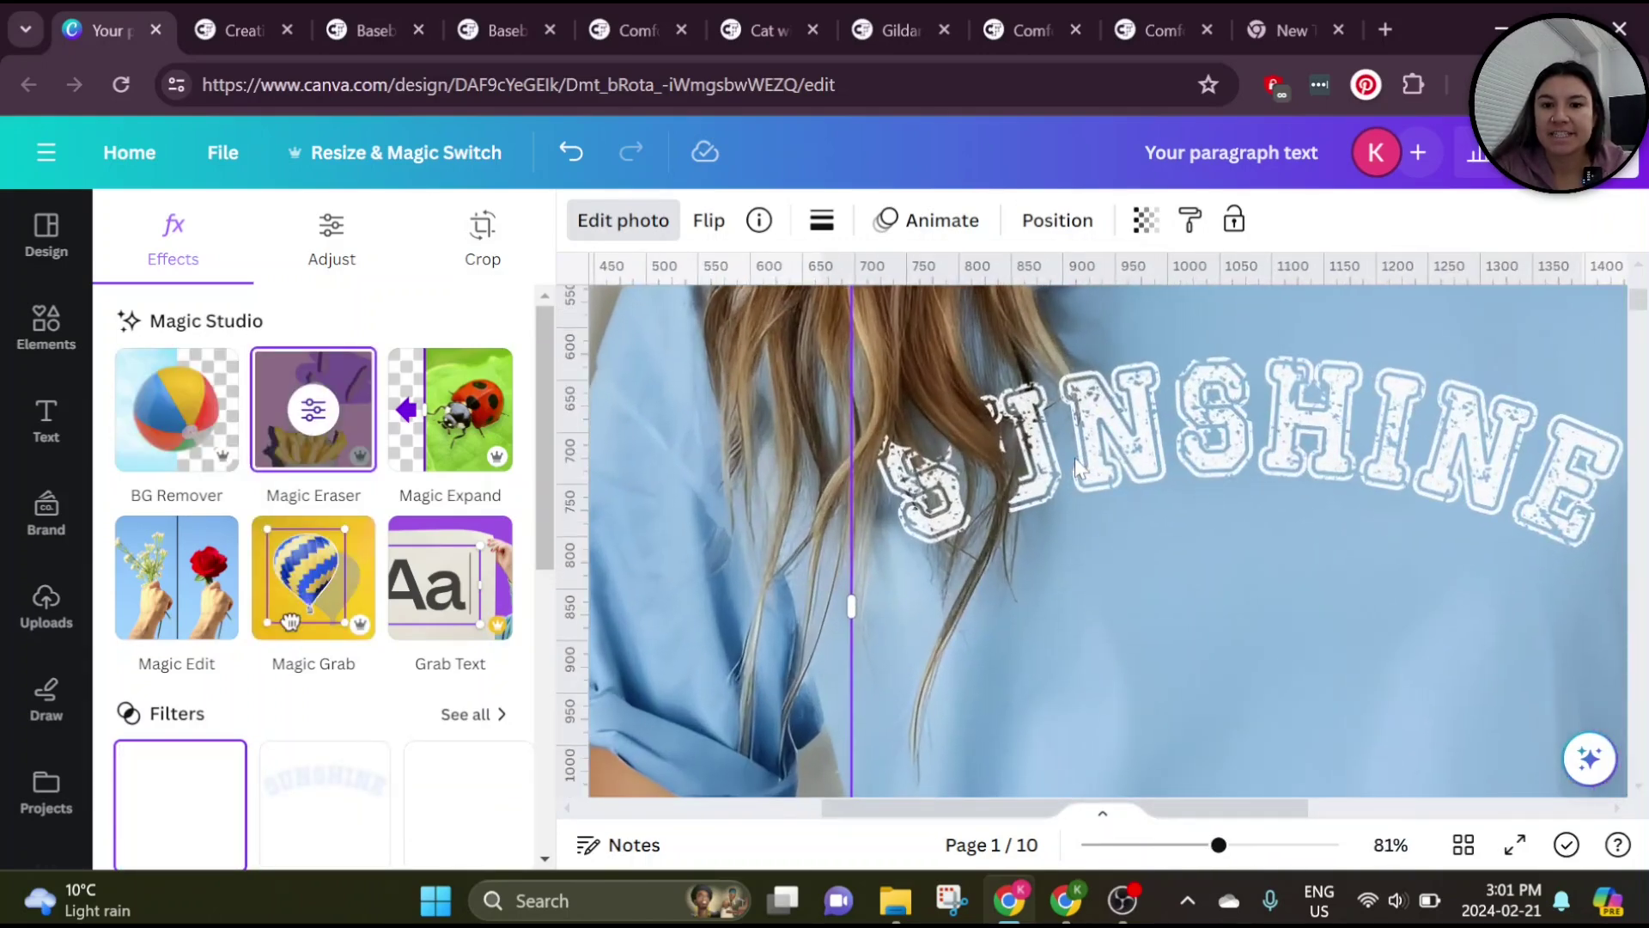
scroll(1075, 464, "down", 5)
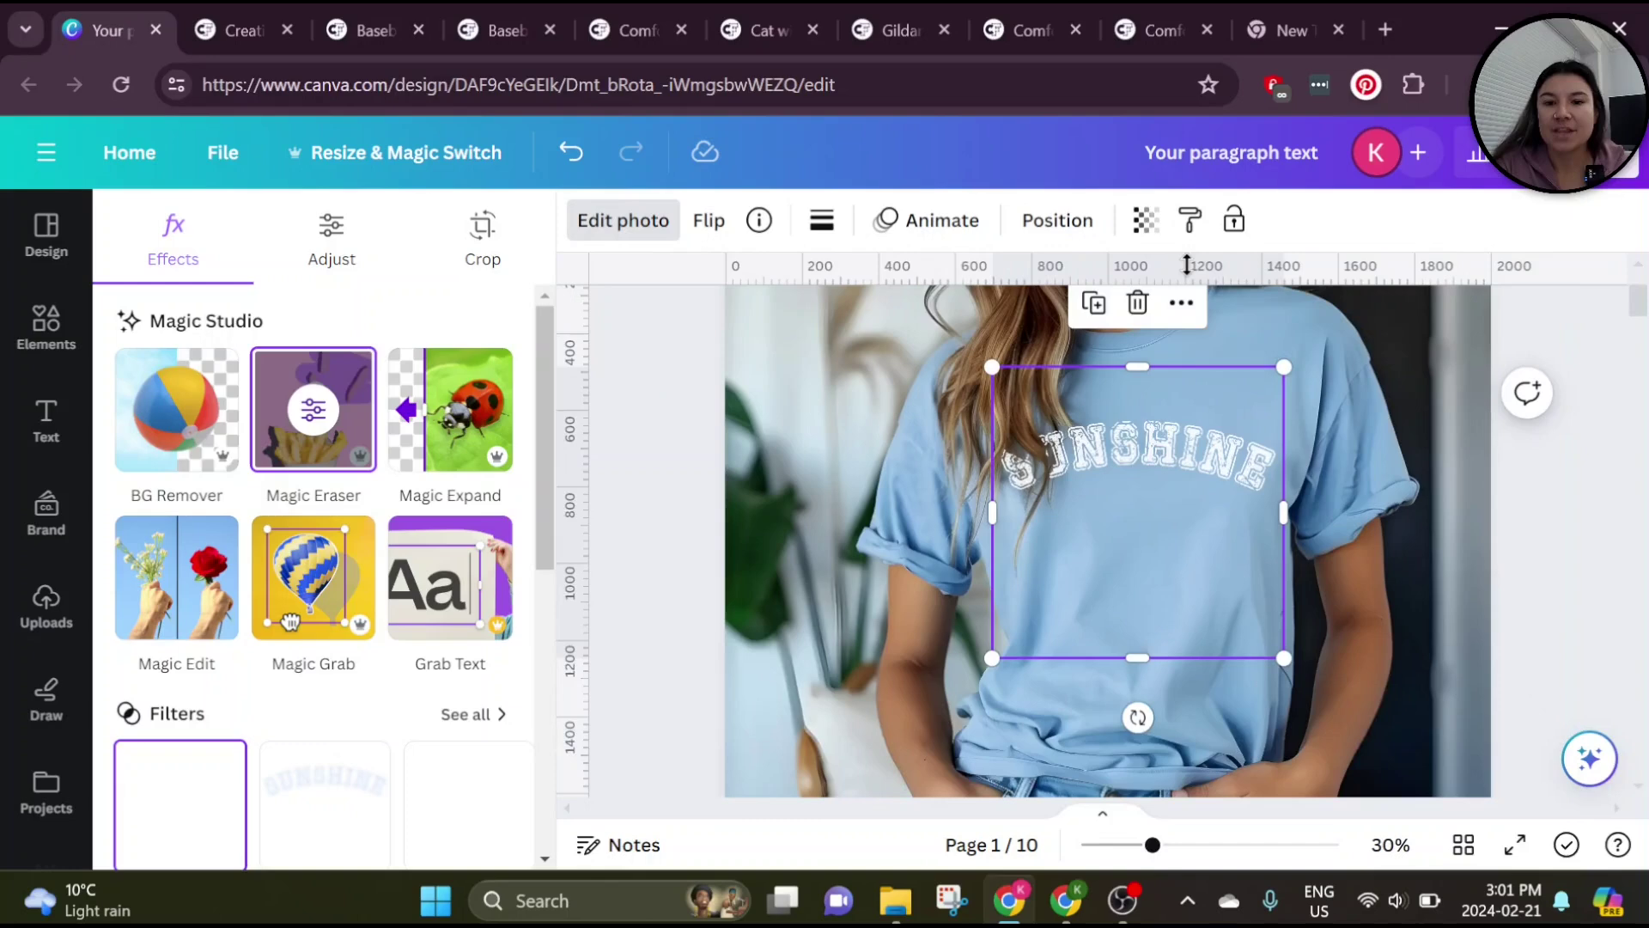
scroll(1386, 528, "down", 5)
scroll(1385, 524, "down", 1)
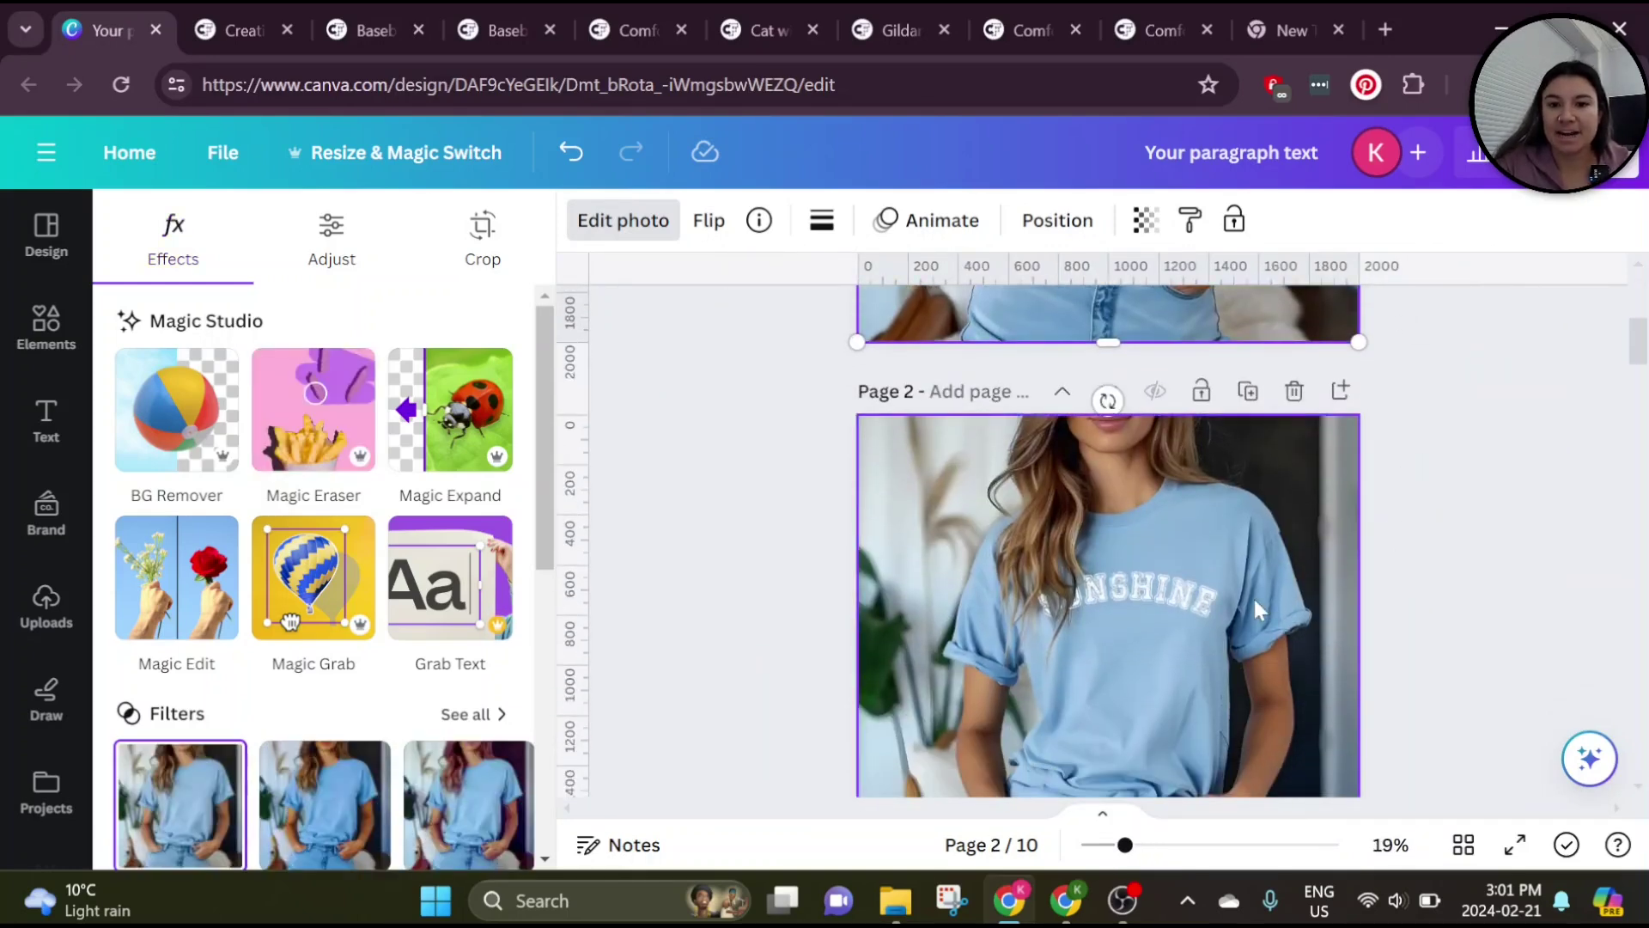
scroll(1252, 595, "down", 3)
scroll(1252, 596, "up", 1)
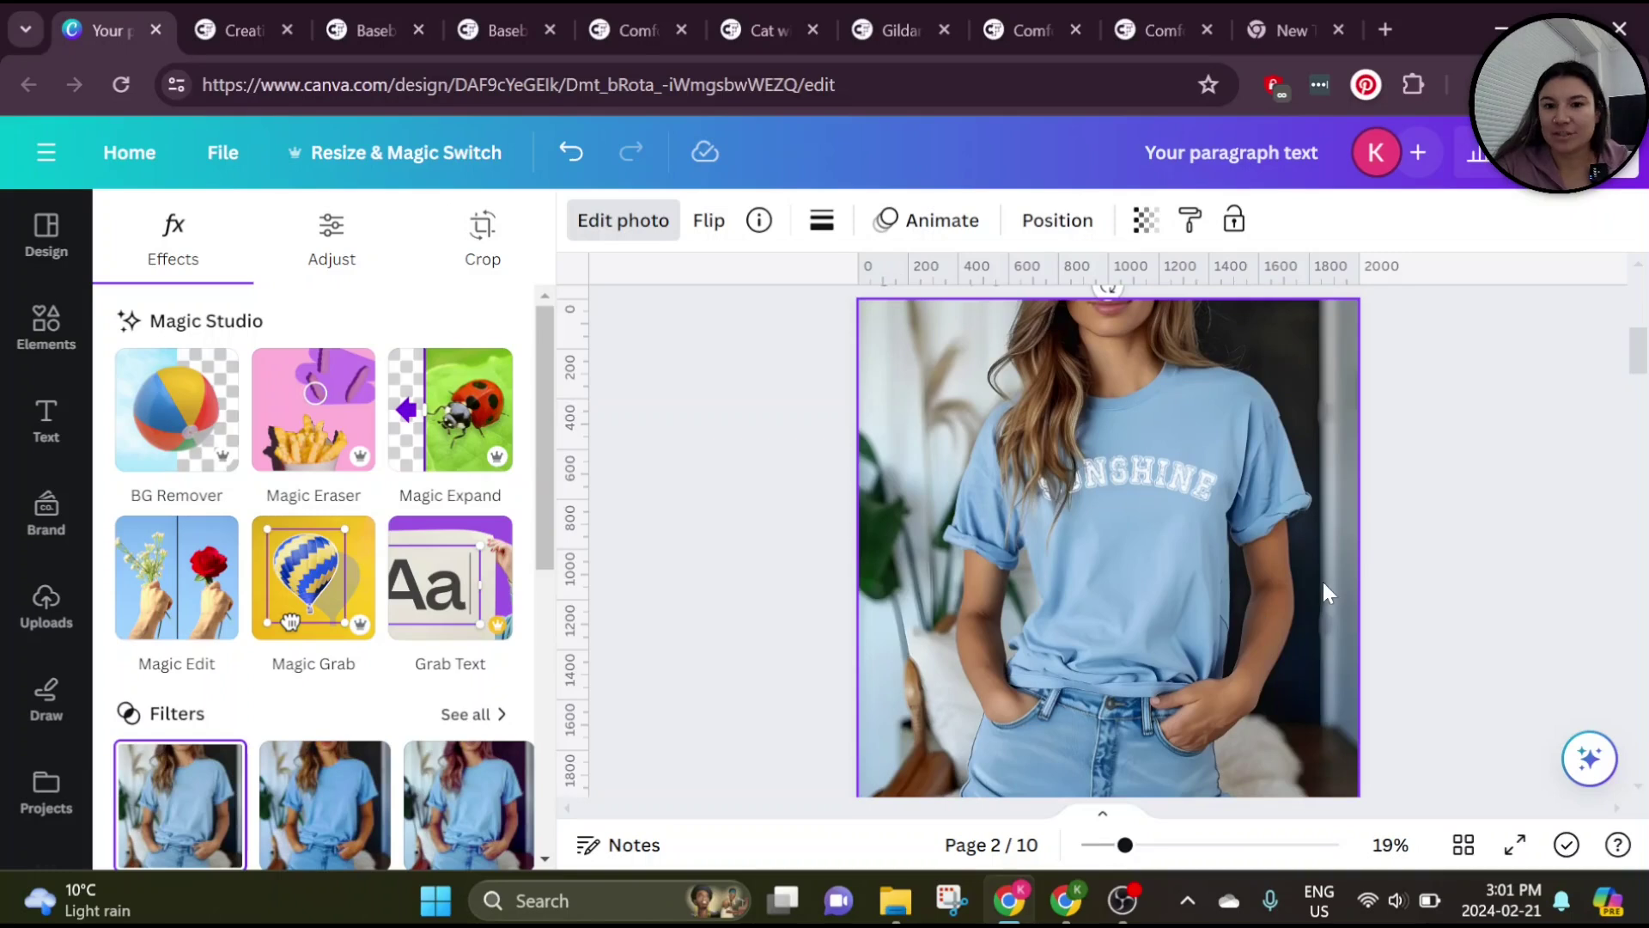